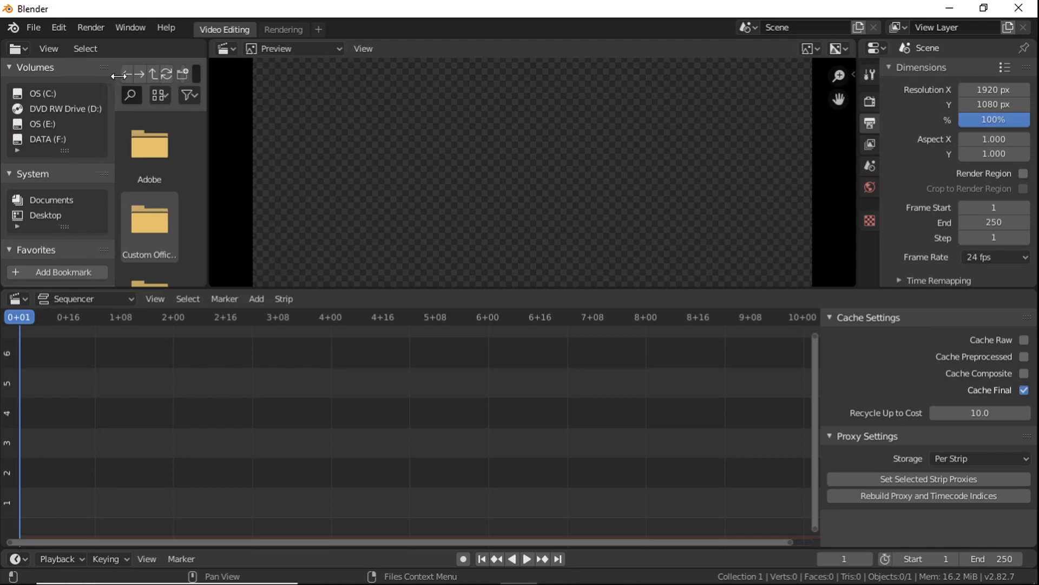
Add the VID_20200515_185829.mp4 clip from the Filmik folder on DATA (F:) to the sequencer, starting at frame 1
left_click(54, 141)
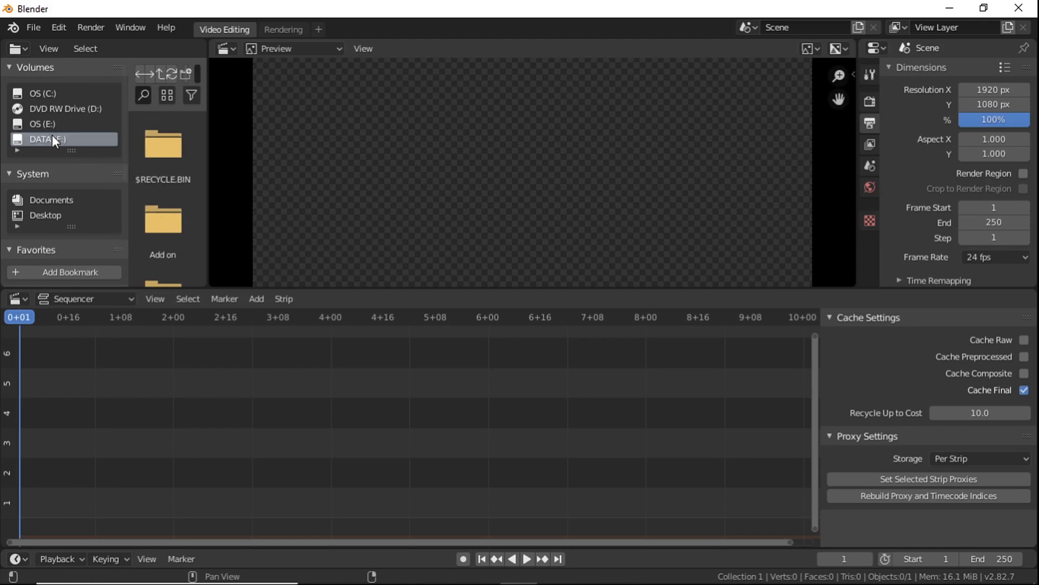
scroll(172, 158, "down", 3)
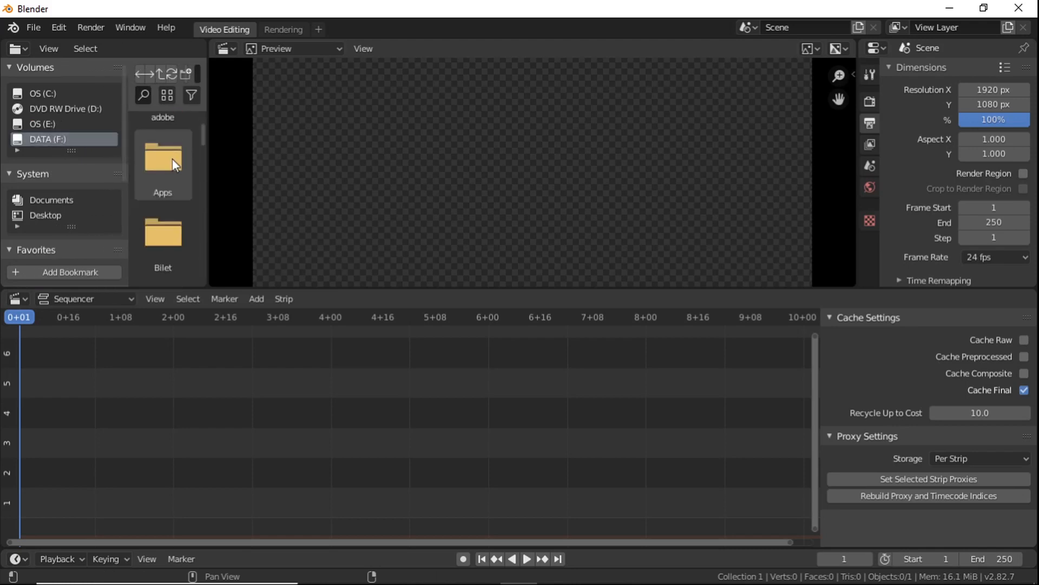
scroll(172, 159, "down", 5)
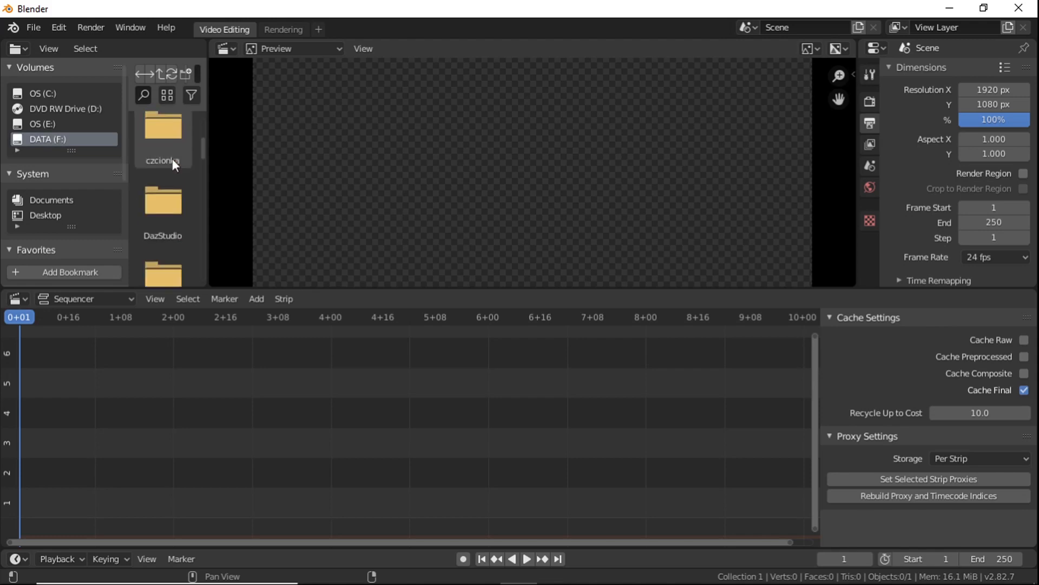
scroll(172, 158, "down", 5)
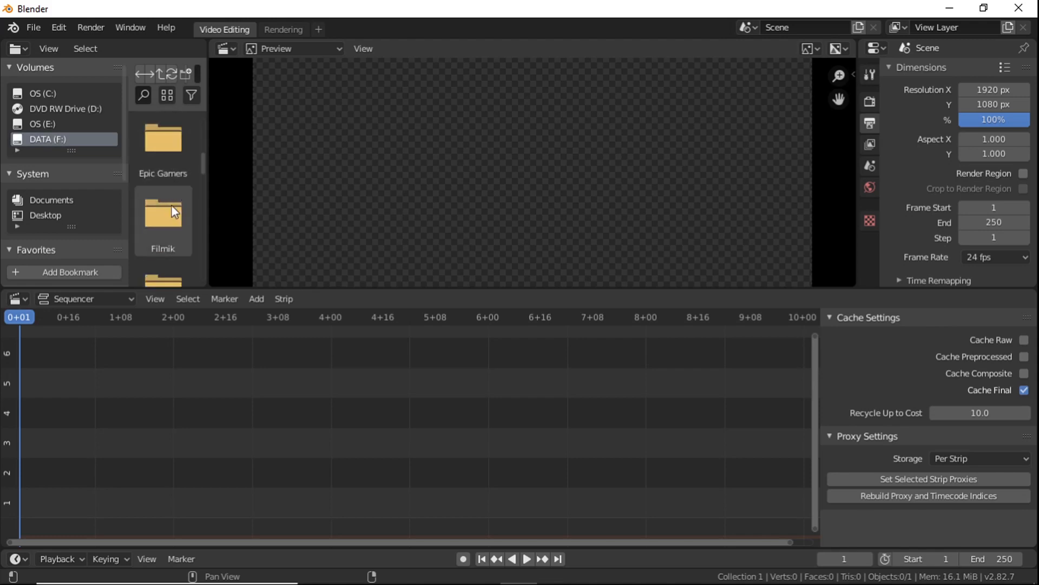
double_click(171, 206)
scroll(177, 195, "down", 4)
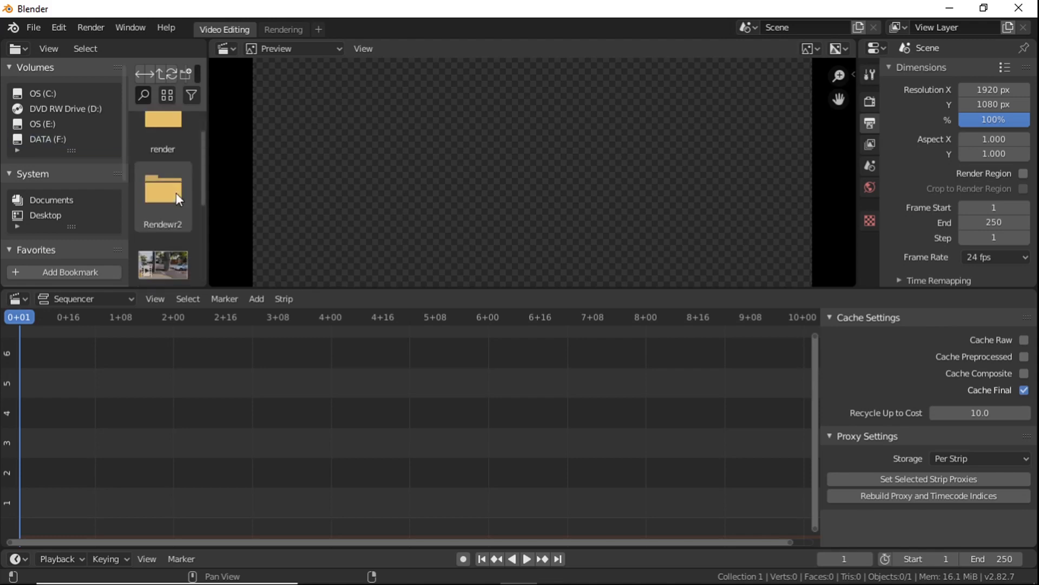
left_click(171, 209)
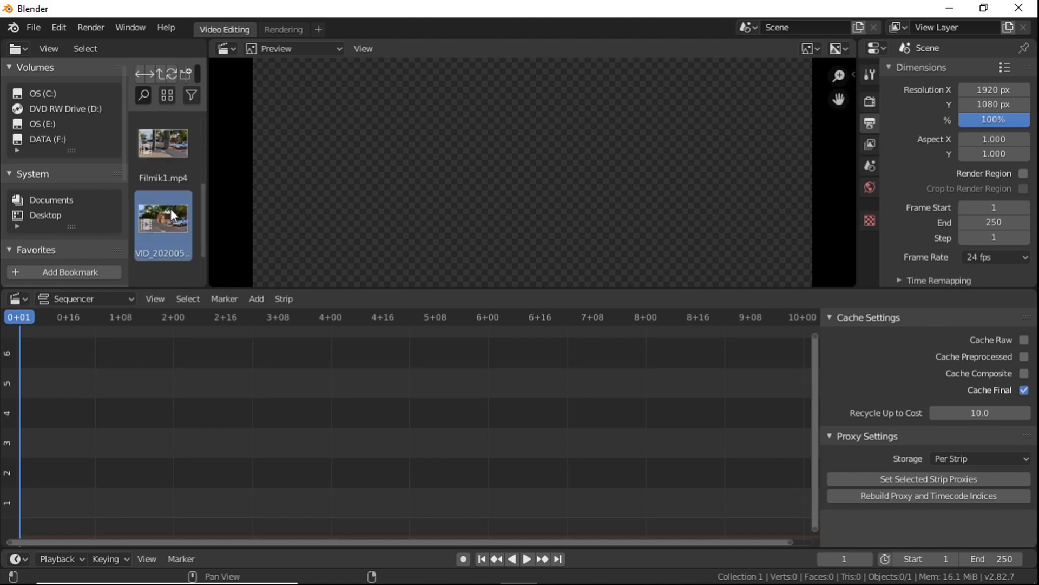
left_click_drag(171, 209, 116, 409)
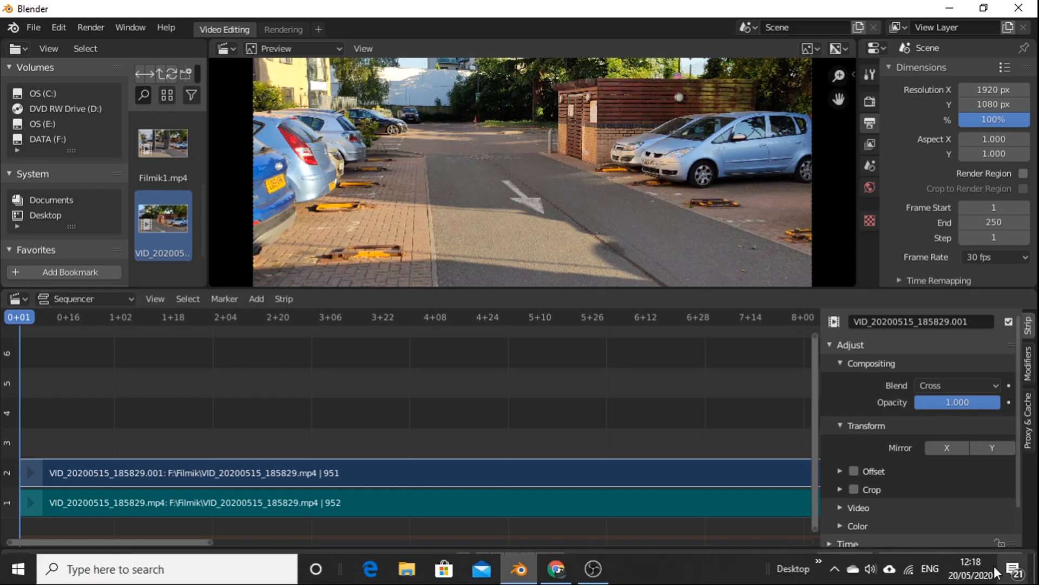
Set the scene's end frame to 556
left_click(1005, 558)
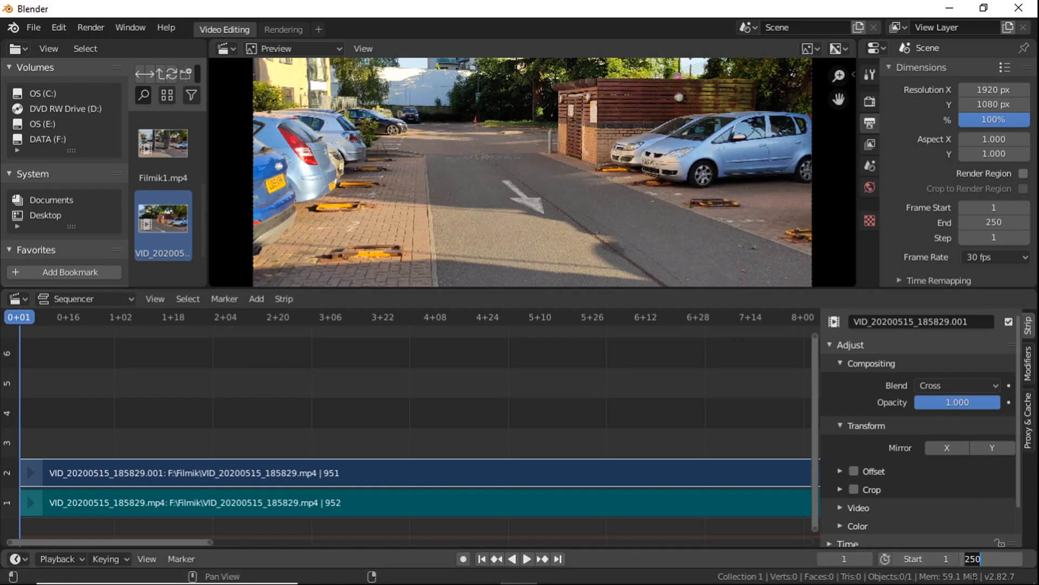
type("556")
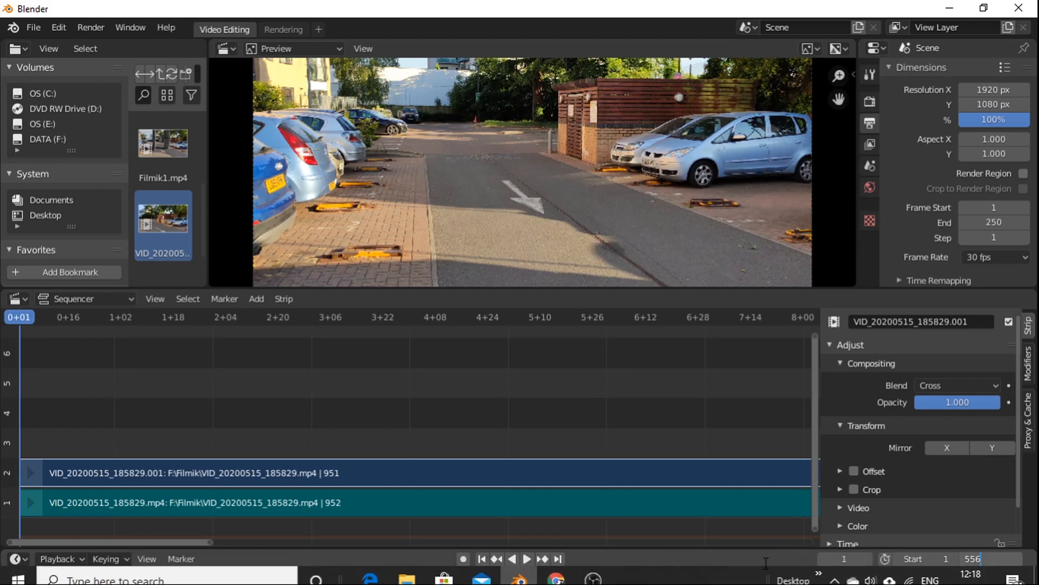
key("Return")
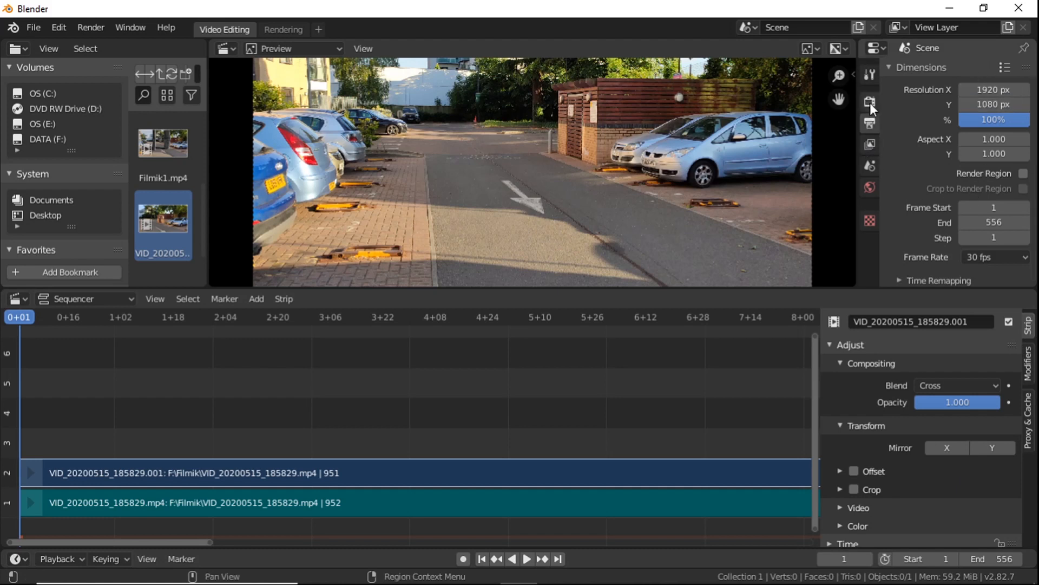
For the render output, create a folder named "Image sequence" inside F:\ITA & VFX\Camera friday\Camera friday 3
scroll(936, 128, "down", 3)
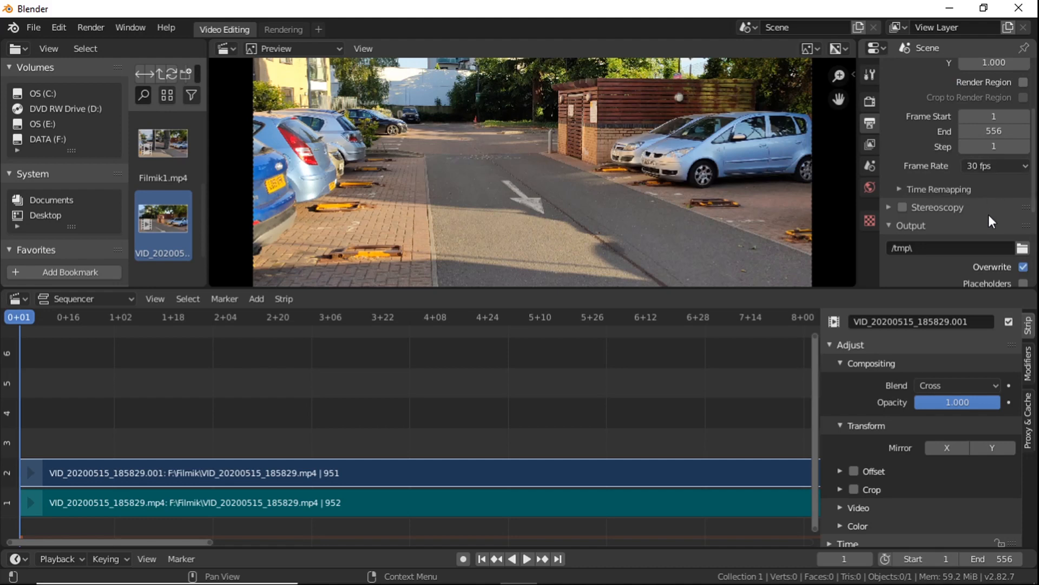
left_click(1022, 249)
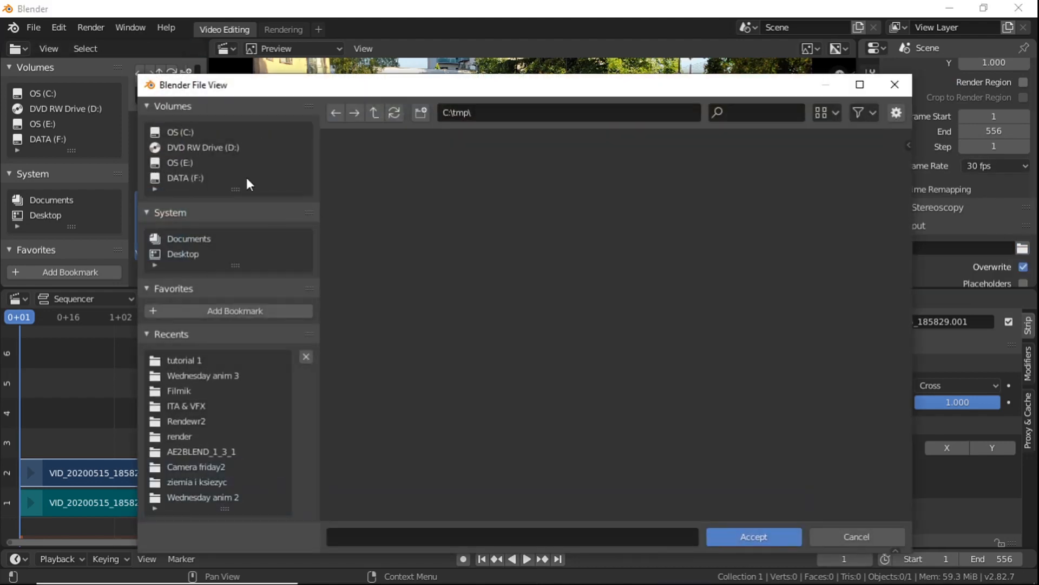
left_click(186, 406)
double_click(619, 200)
double_click(611, 198)
left_click(421, 113)
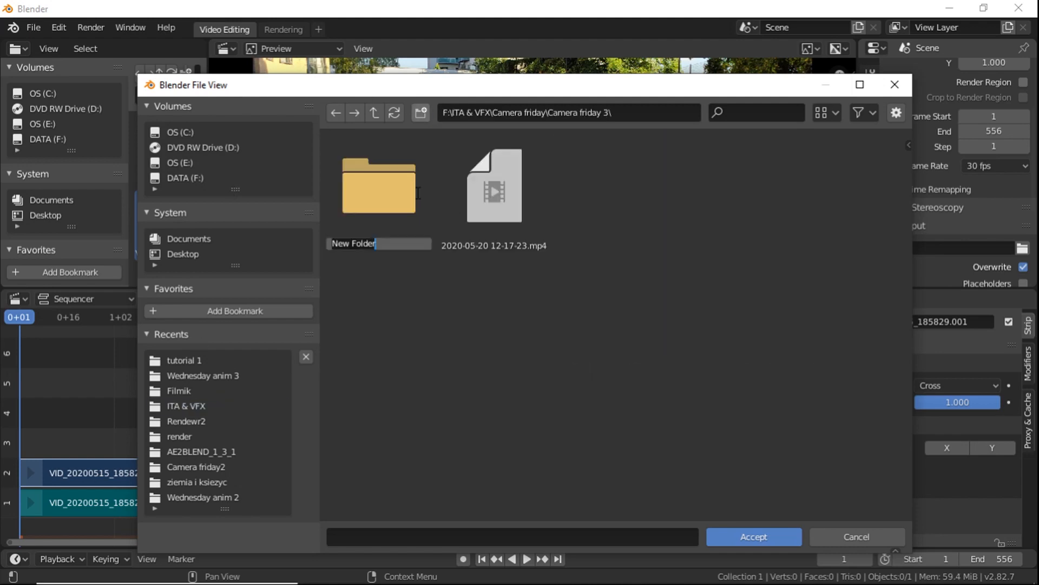
type("Image sequen")
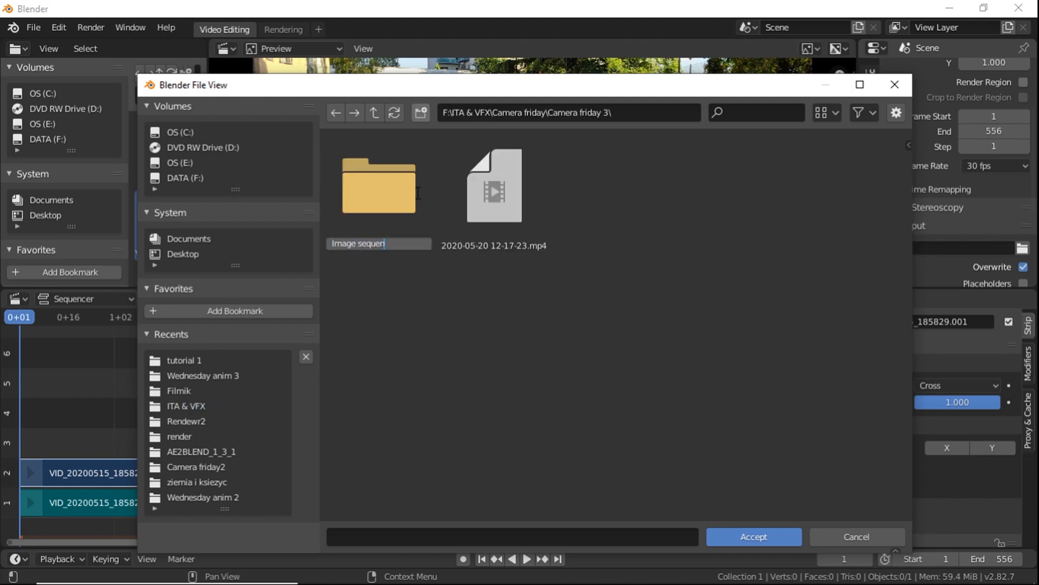
type("ce")
key("Return")
Set the render output to the Image sequence folder with the file name "Image sequ"
double_click(352, 197)
type("Image")
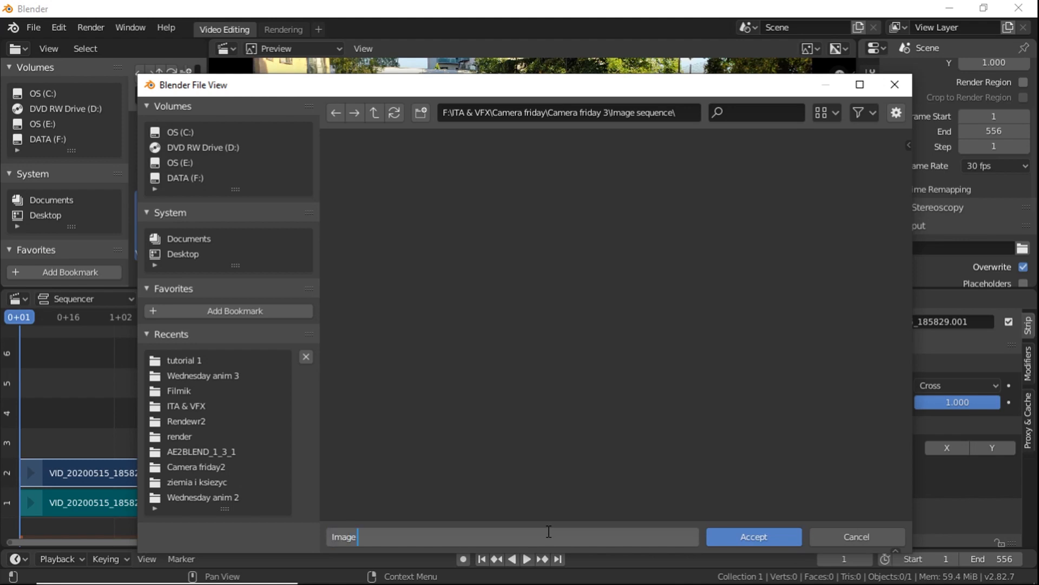
type(" sequ")
left_click(752, 537)
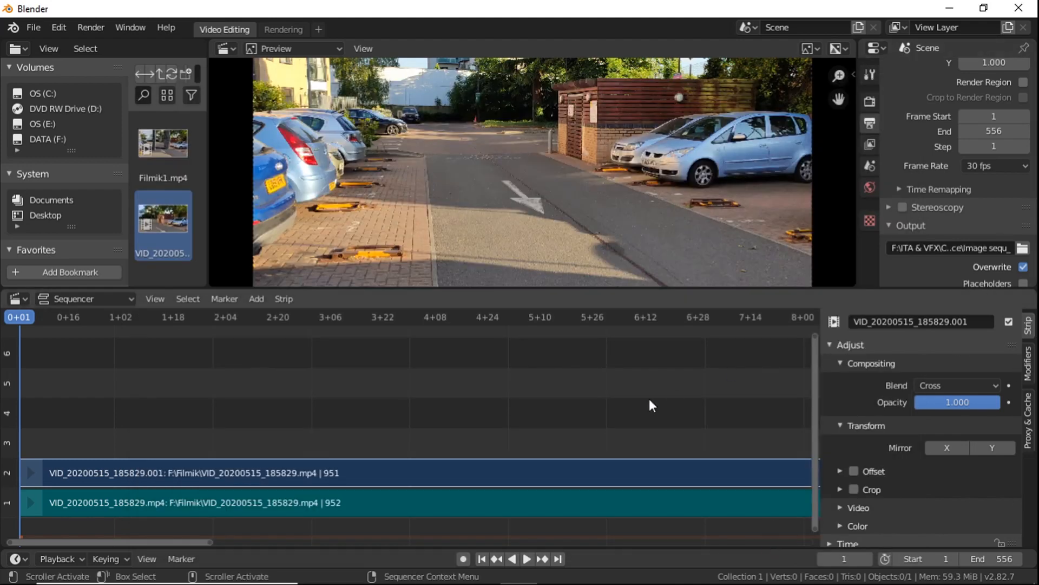
Render the video sequence as an animation and return to the output settings
left_click(870, 101)
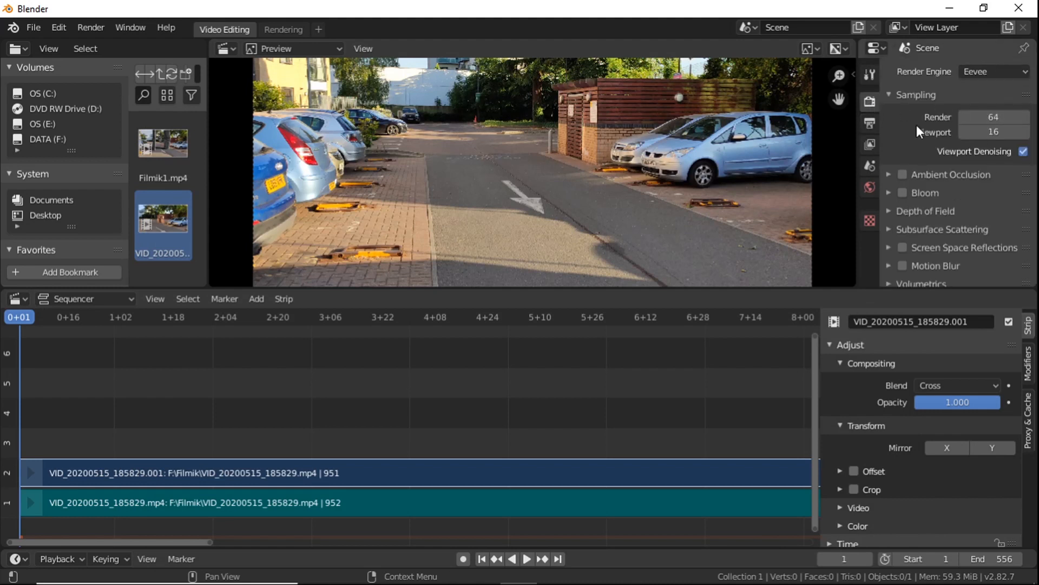
left_click(93, 28)
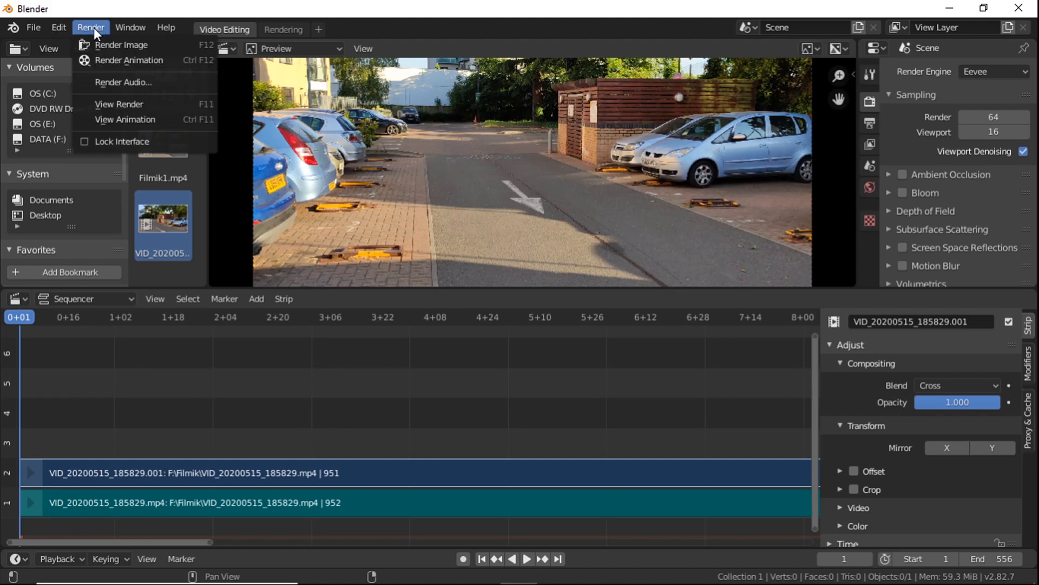
left_click(119, 57)
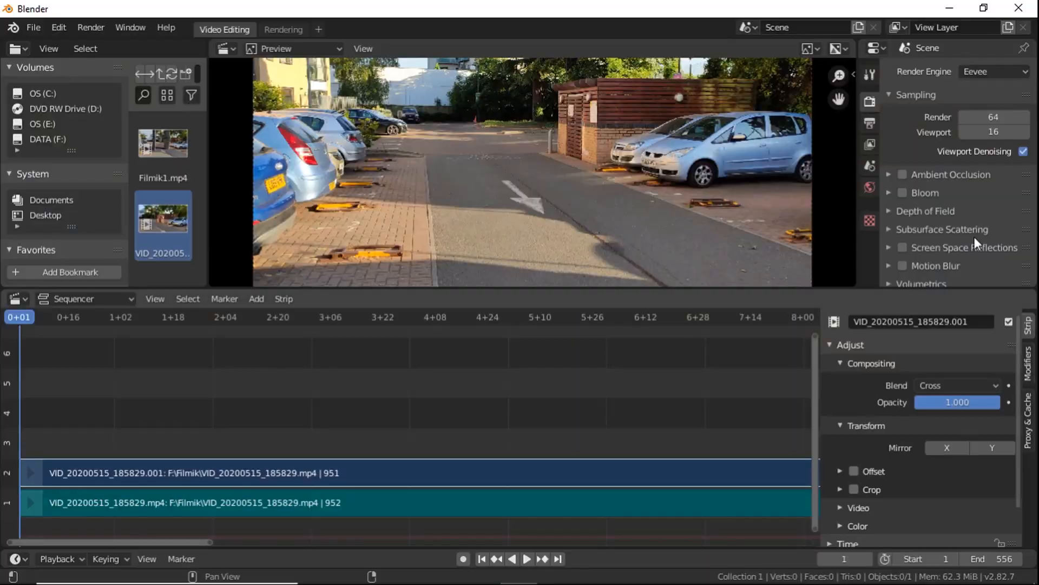
left_click(870, 123)
scroll(952, 179, "down", 3)
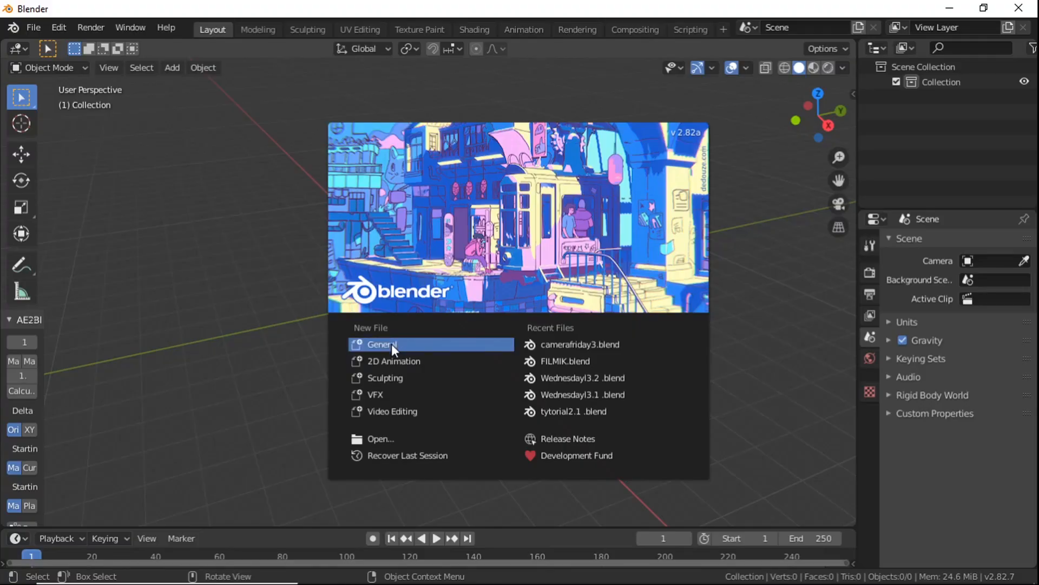
Start a new General file and change the 3D viewport to the Movie Clip Editor
left_click(392, 343)
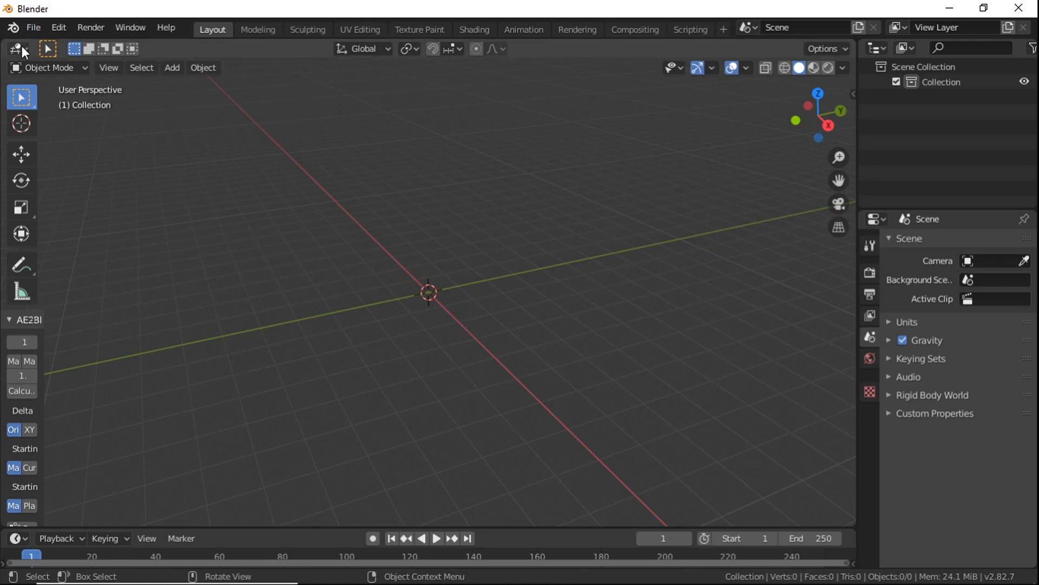
left_click(21, 47)
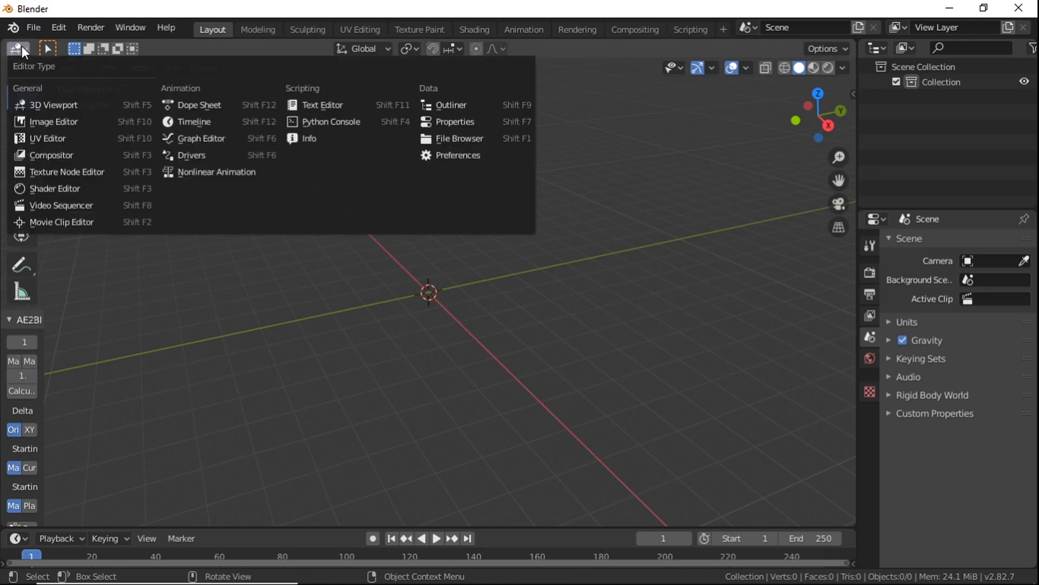
left_click(62, 222)
Open all rendered images from F:\ITA & VFX\Camera friday\Camera friday 3\Image sequence as a movie clip
left_click(422, 49)
left_click(185, 178)
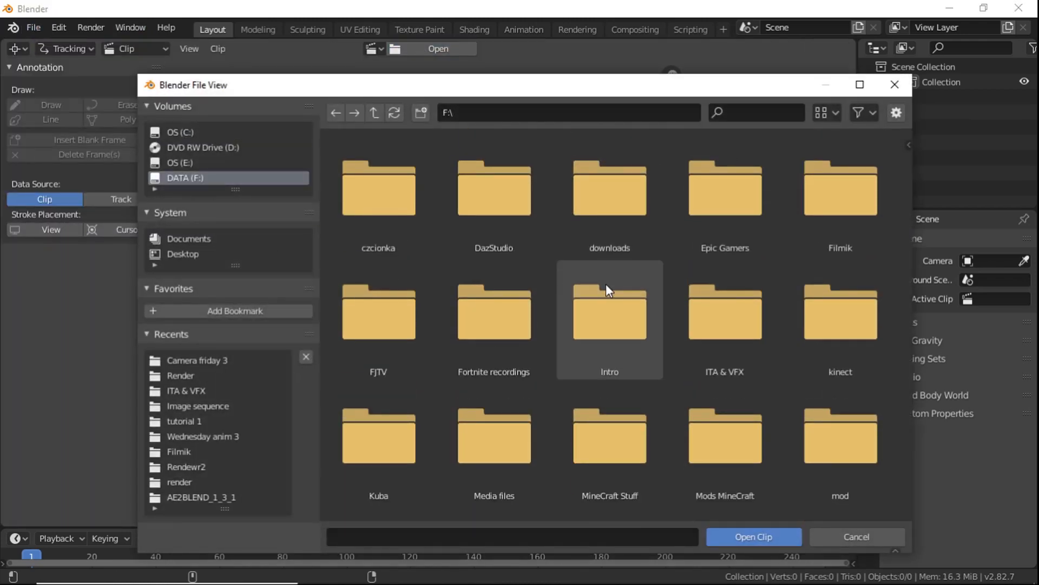
double_click(726, 303)
double_click(615, 189)
double_click(621, 186)
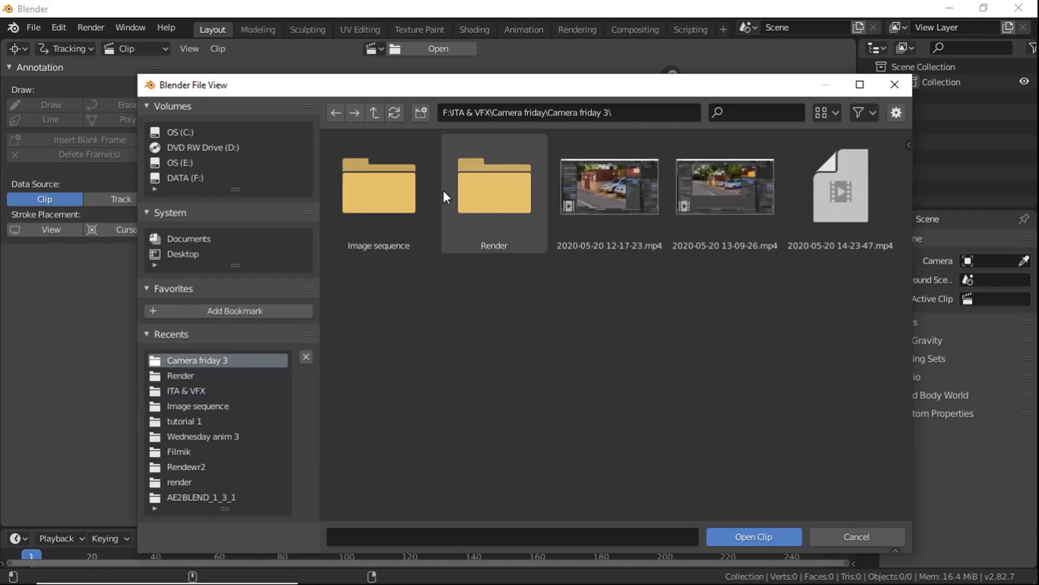
double_click(379, 187)
left_click_drag(909, 154, 860, 532)
left_click(784, 536)
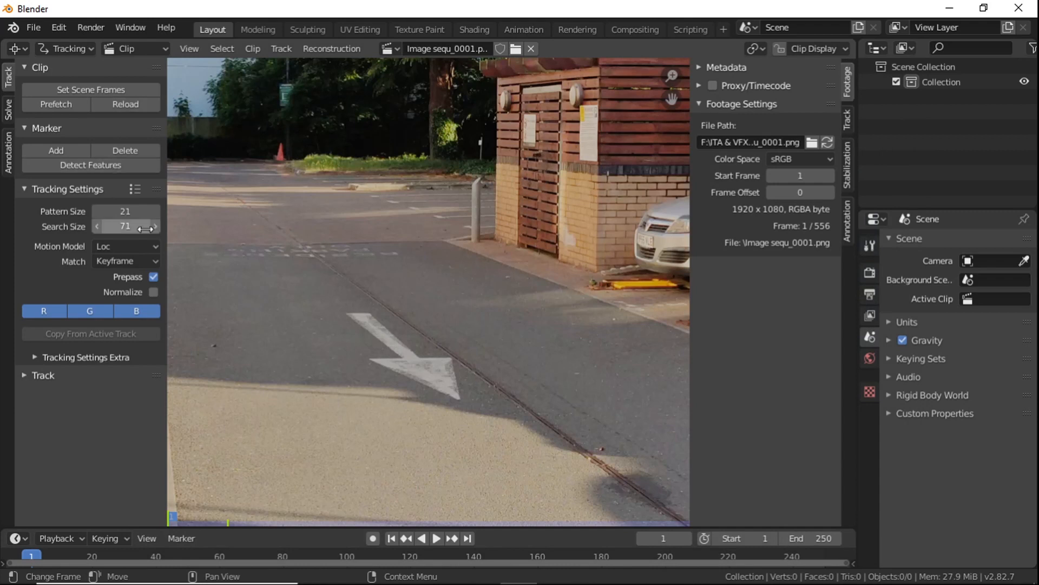
Enable Normalize in the tracking settings and set the motion model to Perspective
left_click(152, 292)
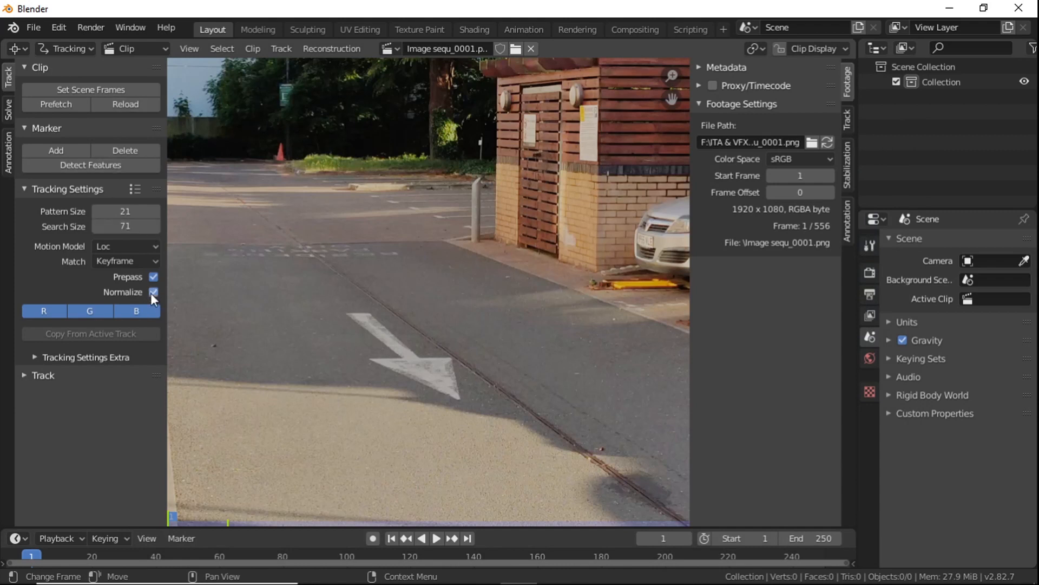
left_click(157, 245)
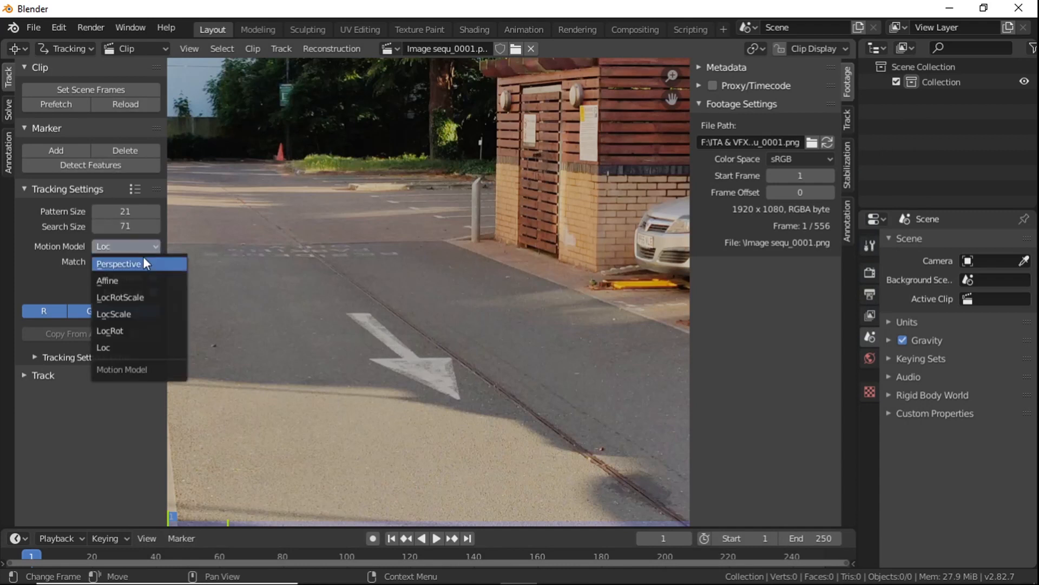
left_click(143, 258)
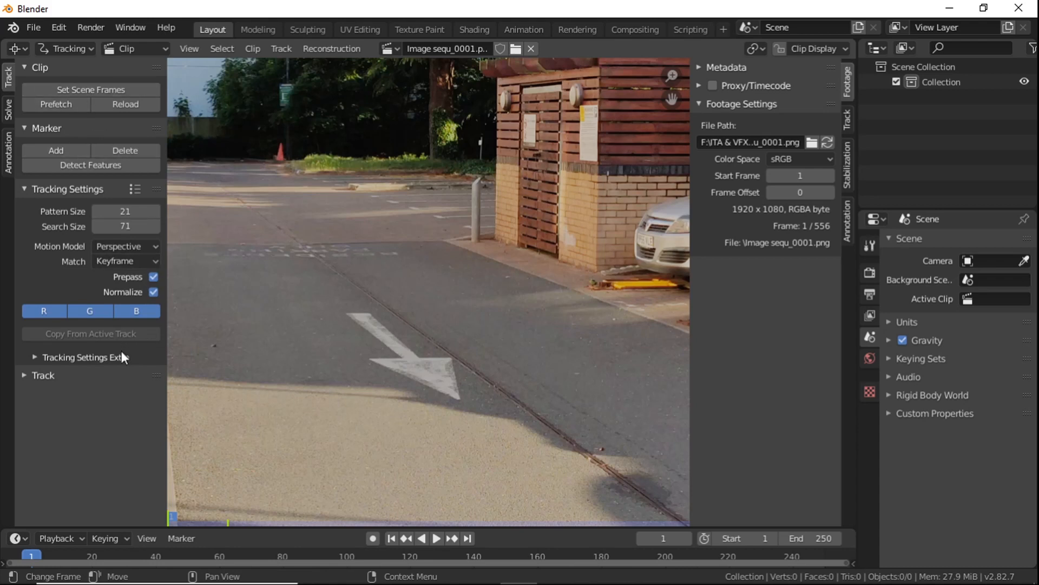
Match the scene's frame range to the clip and prefetch its frames into memory
left_click(71, 90)
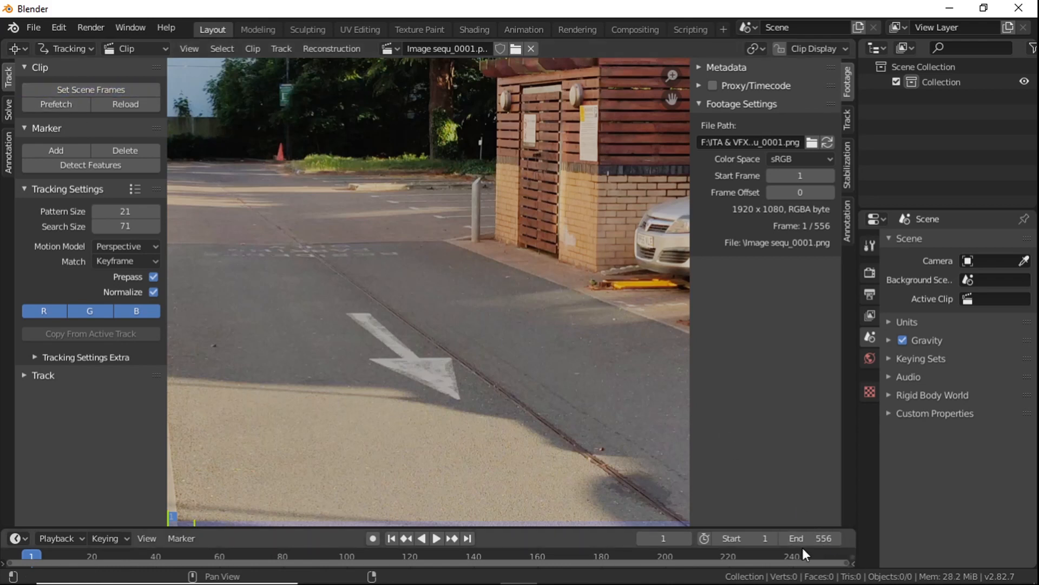
left_click(60, 104)
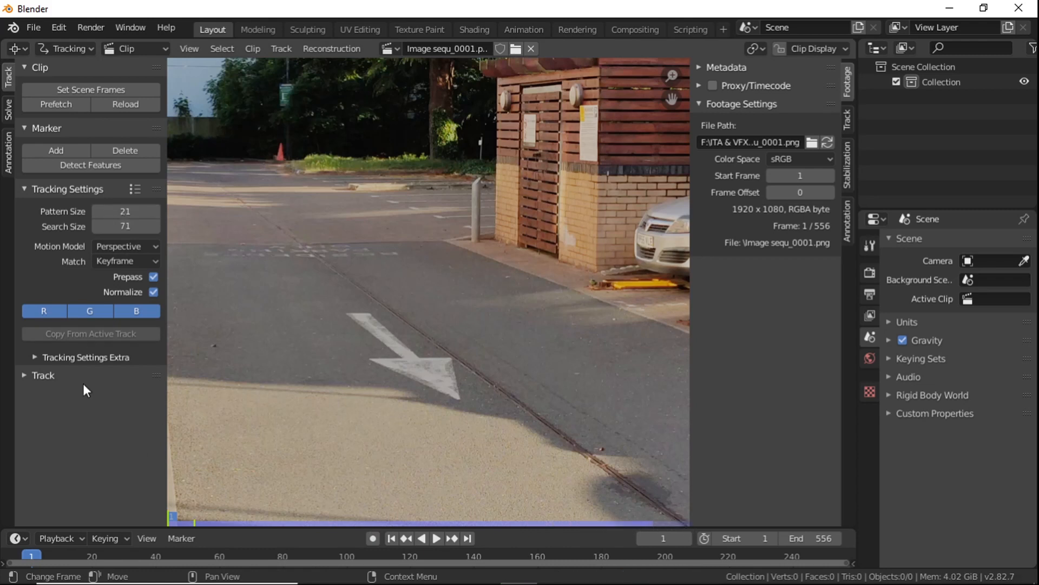
Play through the footage to review the camera movement, then stop playback at frame 1
key("space")
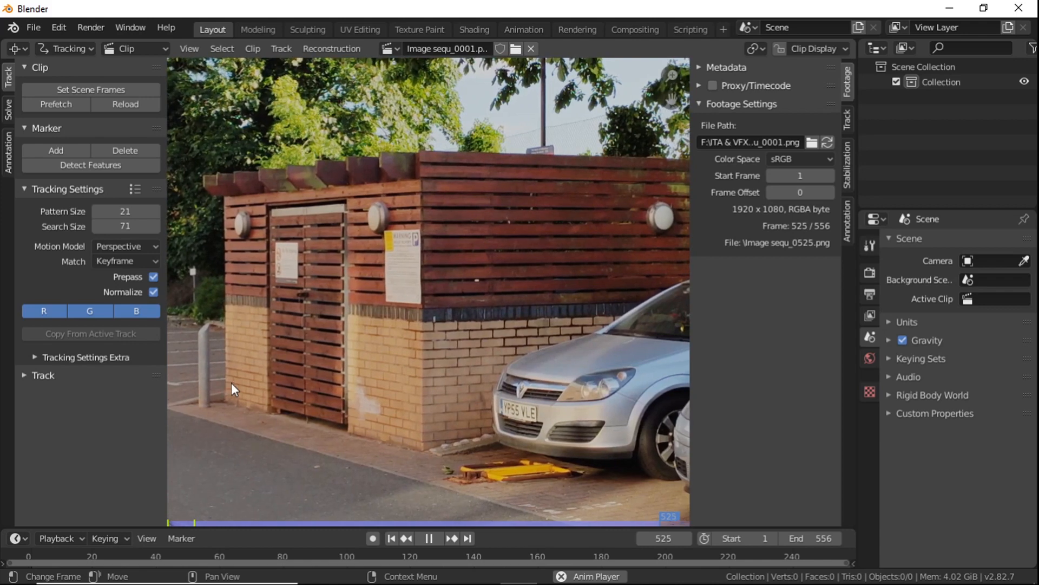
left_click(32, 557)
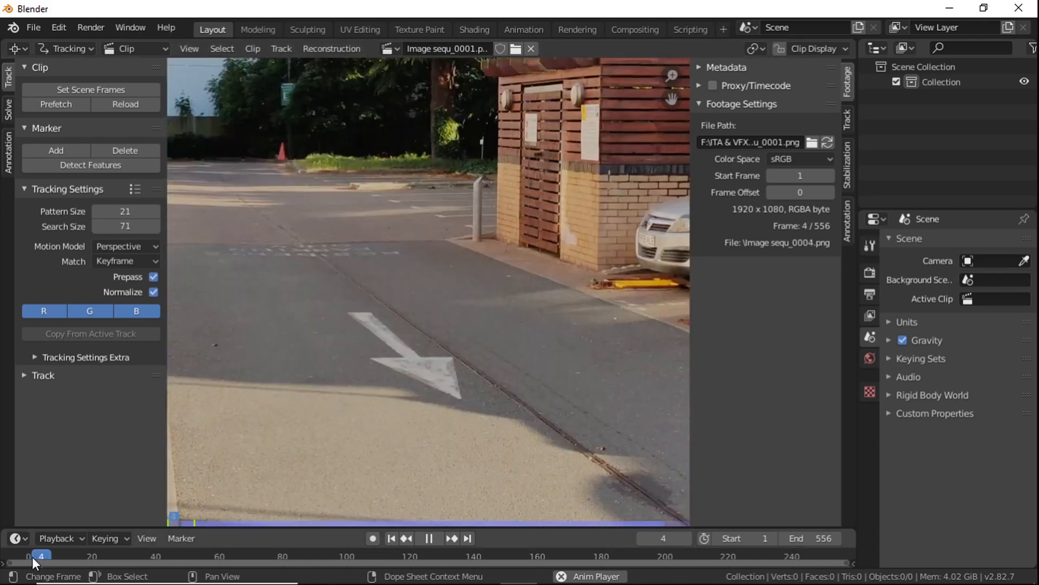
mouse_move(34, 556)
left_mouse_down()
mouse_move(52, 555)
mouse_move(31, 556)
left_mouse_up()
key("space")
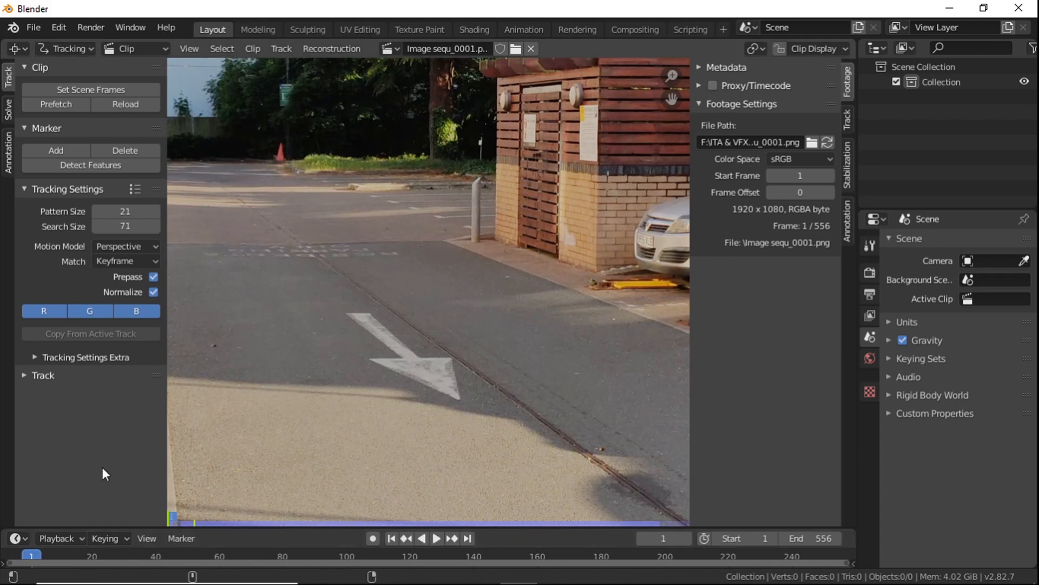
Raise the tracking correlation threshold to 0.9 in the extra tracking settings
left_click(41, 356)
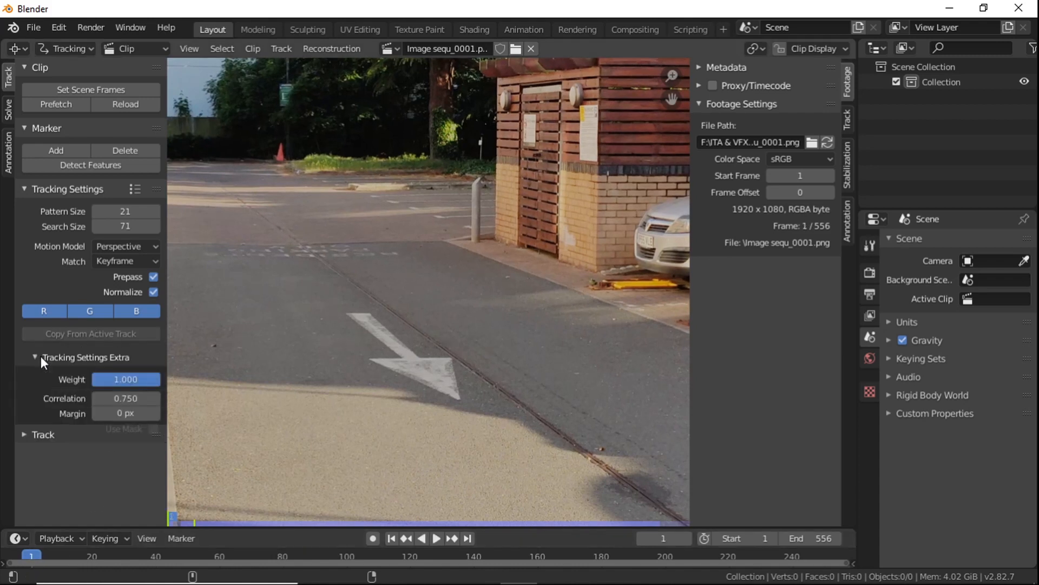
left_click(125, 400)
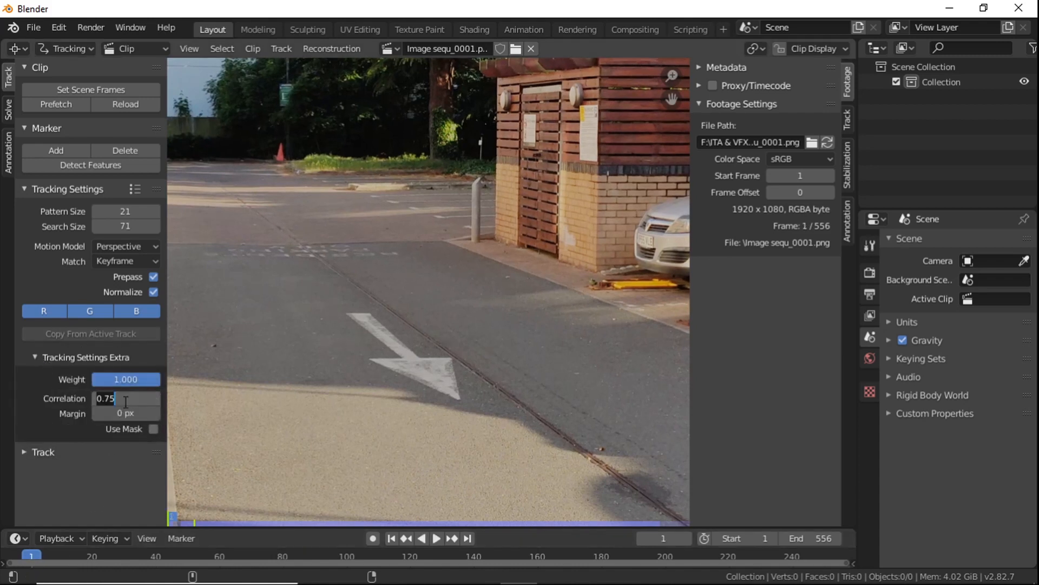
type("0.9")
key("Return")
Place a tracking marker on the white arrowhead's corner beside the seam, fine-tune its centre, and enlarge its pattern and search areas
left_click(451, 358, "ctrl")
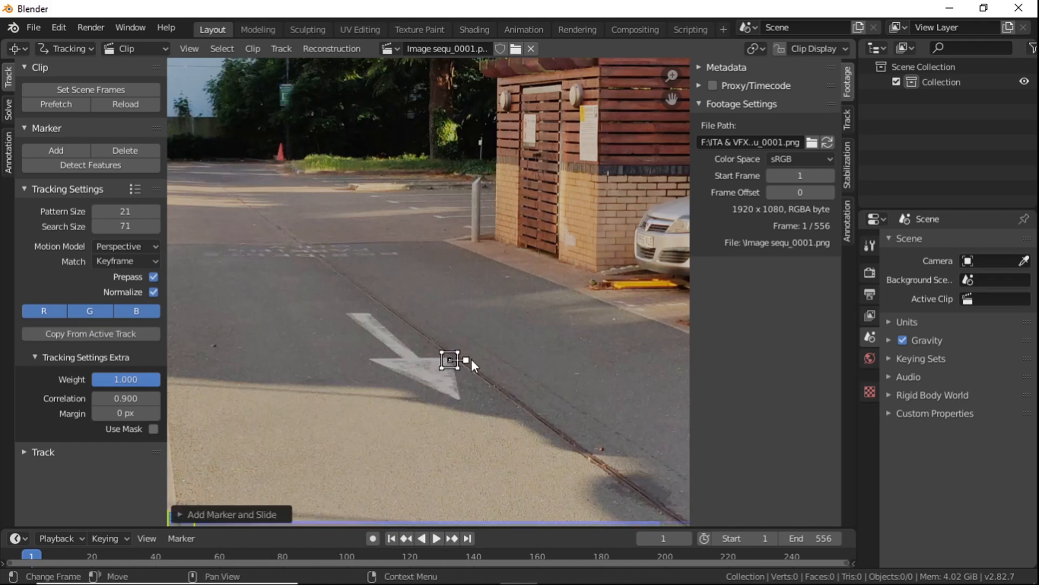
left_click_drag(471, 359, 476, 359)
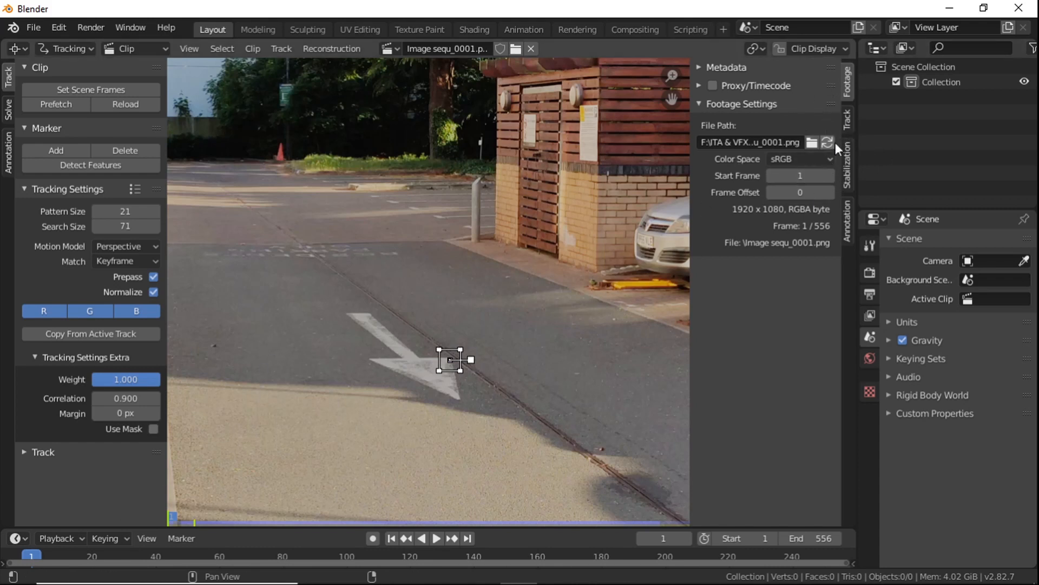
left_click(846, 125)
left_click_drag(766, 146, 763, 148)
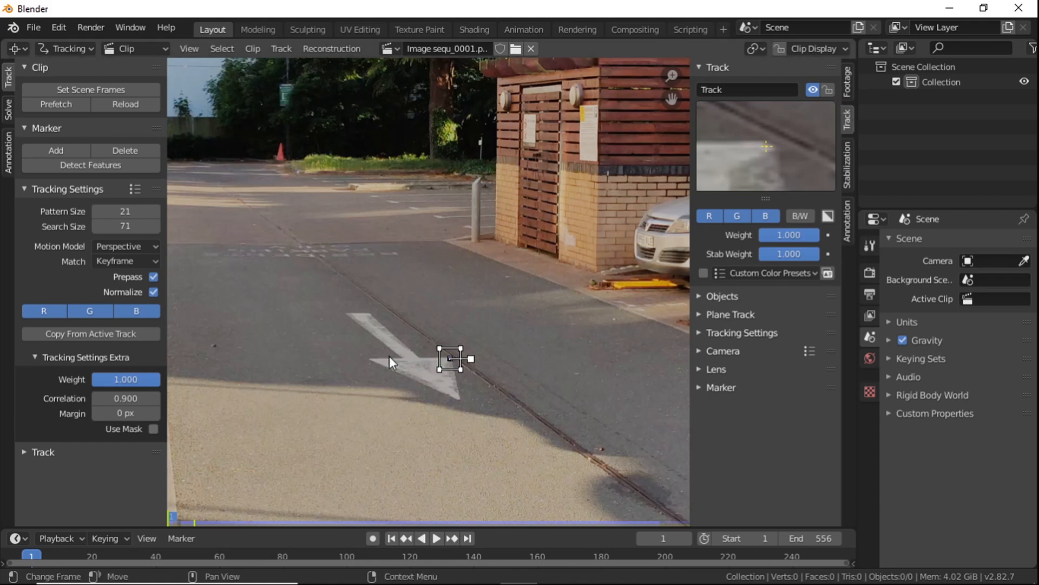
key("alt+s")
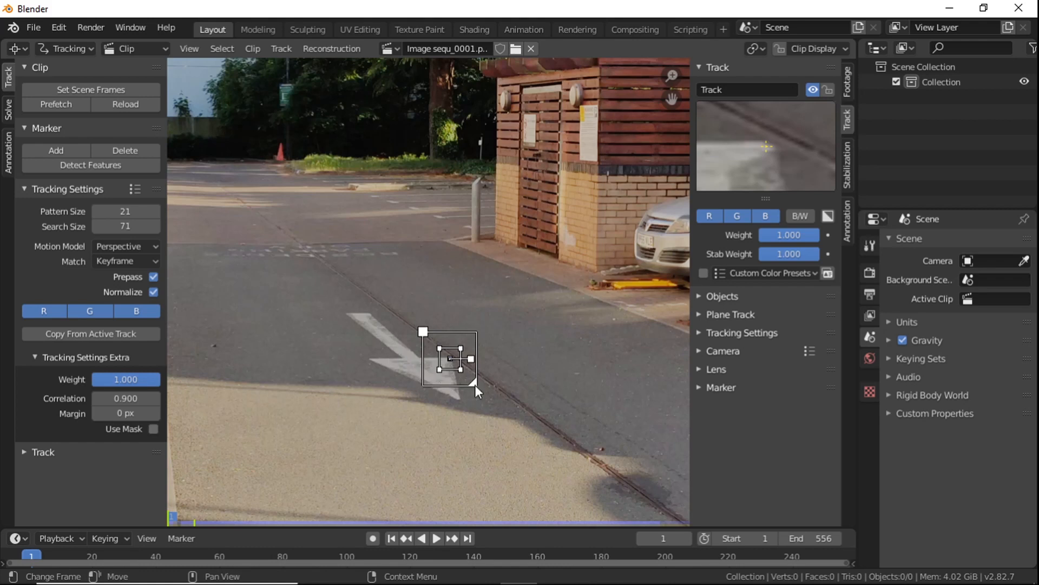
left_click_drag(476, 384, 497, 407)
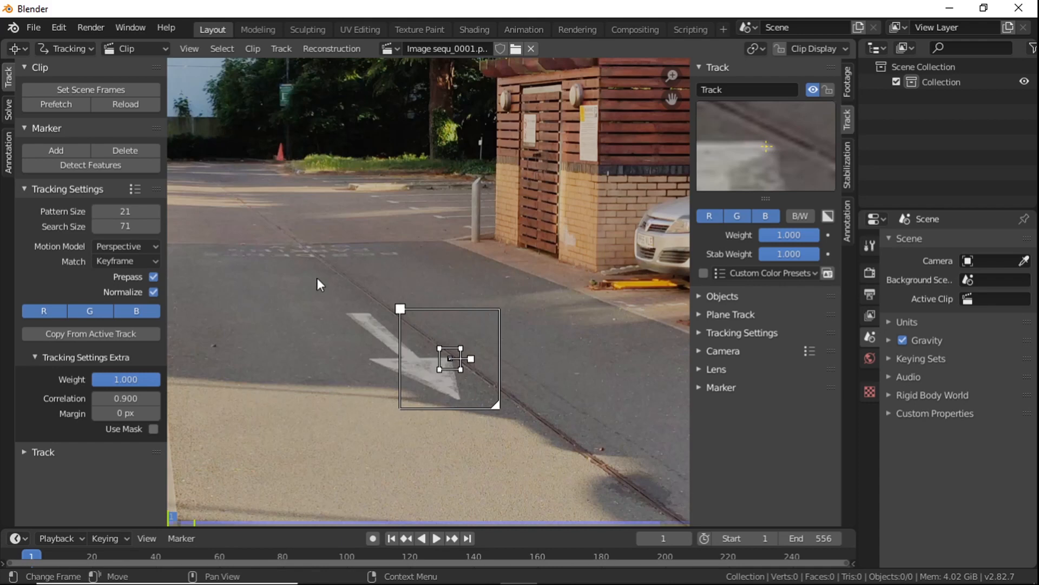
Track the arrowhead marker forward to the last frame, re-enabling and correcting it at frame 435, and lock the track
key("ctrl+t")
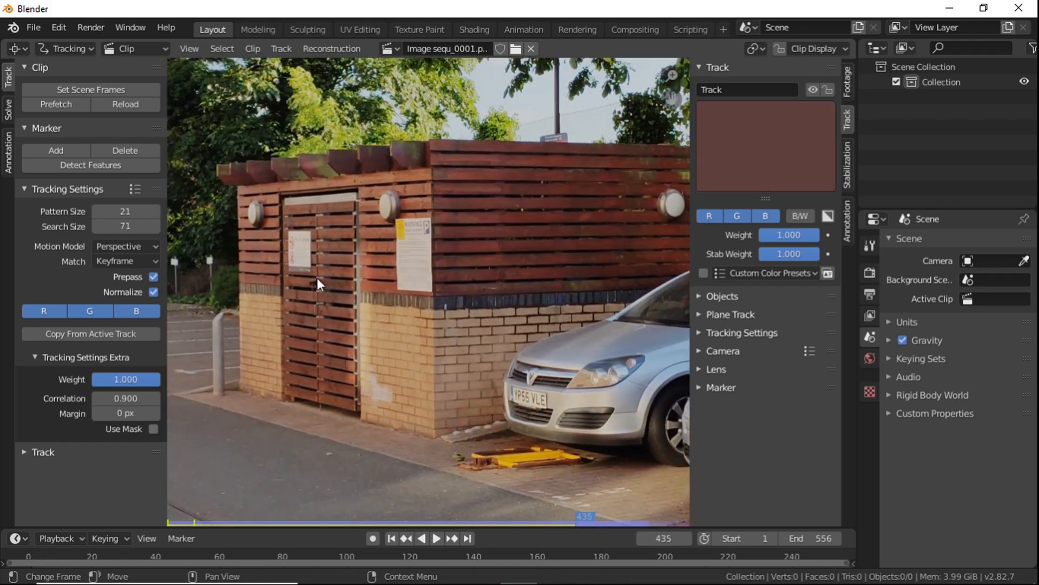
key("h")
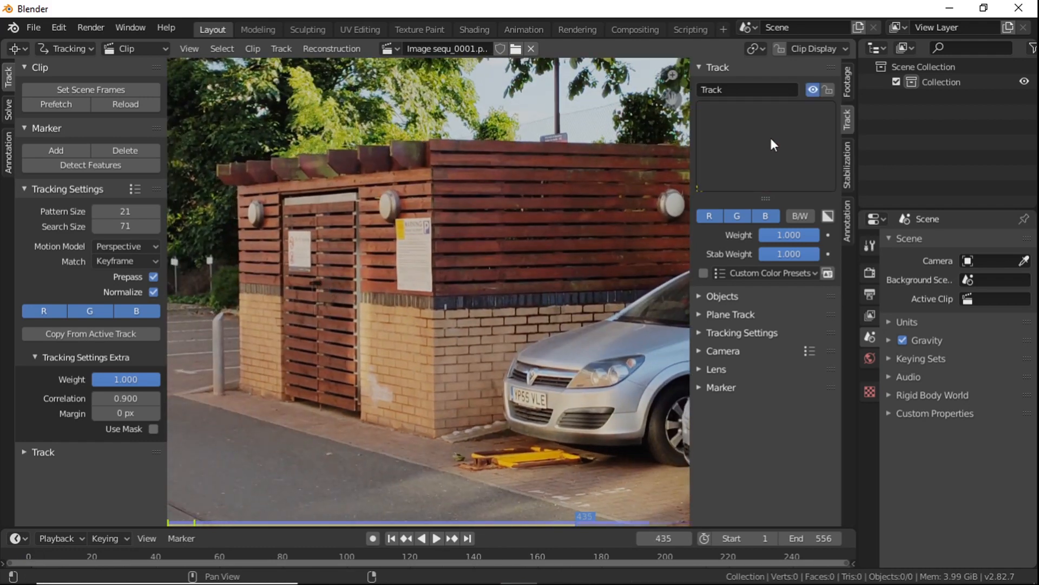
scroll(542, 451, "down", 5)
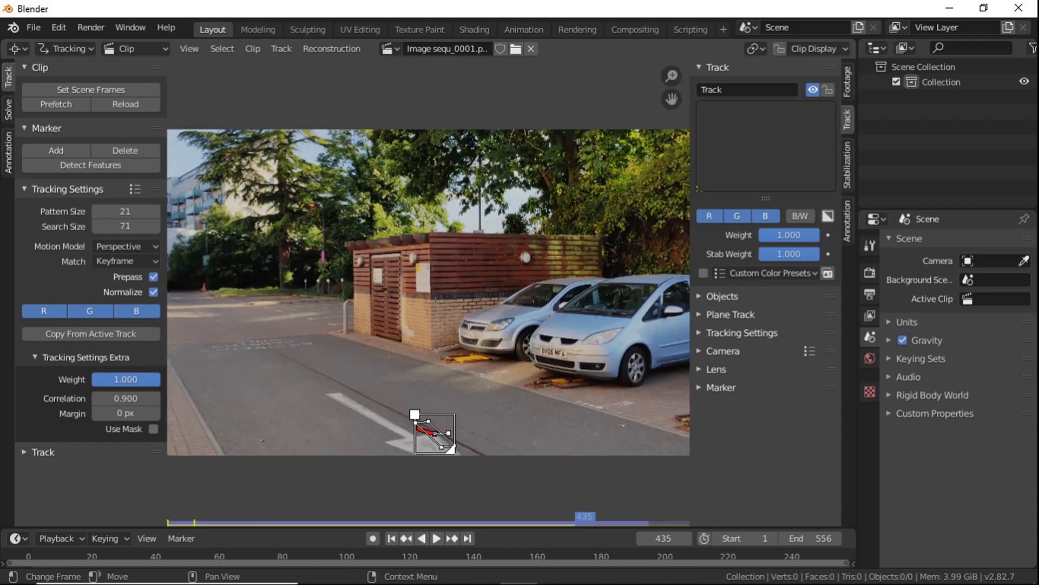
left_click_drag(454, 451, 460, 458)
left_click_drag(792, 150, 788, 148)
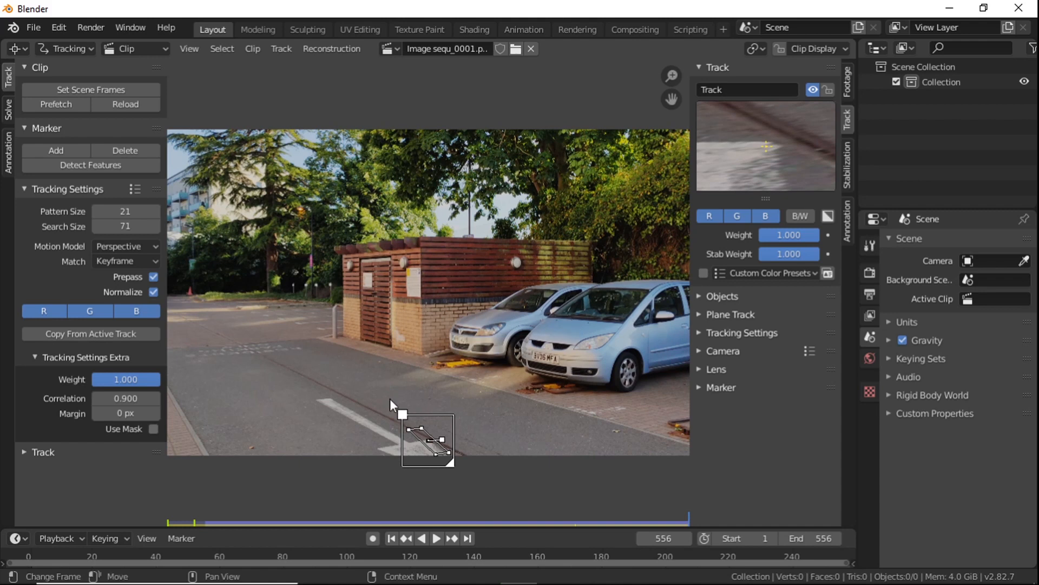
key("ctrl+l")
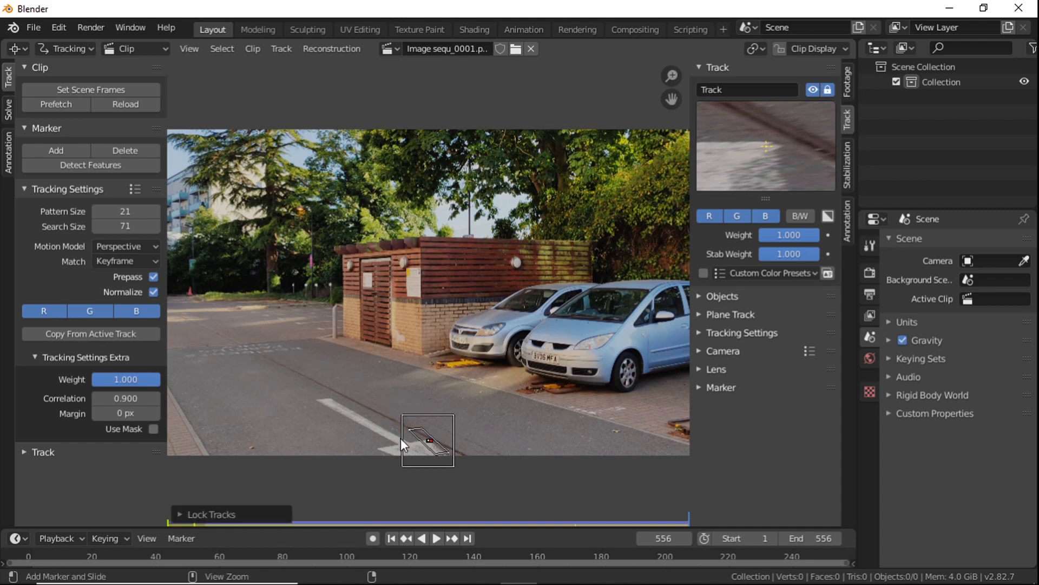
Play the clip from the start to check the arrowhead track, and return to frame 1
left_click(33, 553)
key("space")
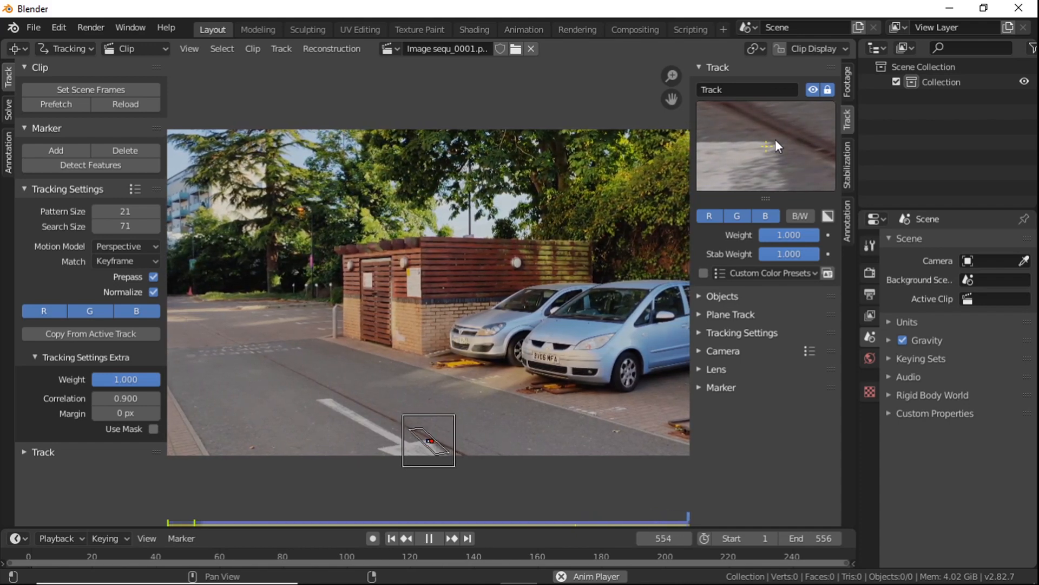
key("space")
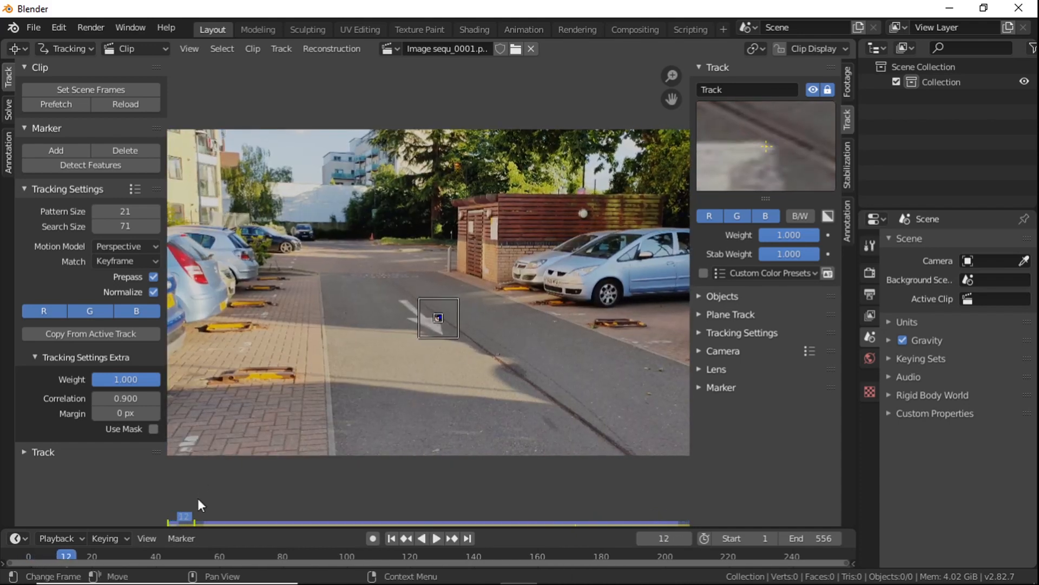
left_click_drag(185, 519, 168, 519)
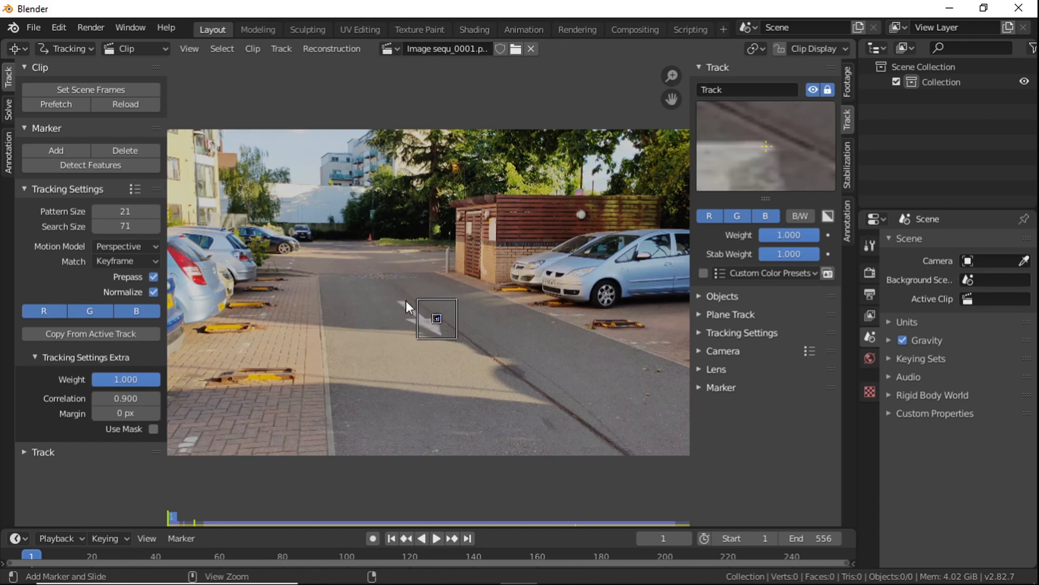
Add a marker on the tail end of the white arrow at frame 1, track it forward through the clip, and lock it
left_click(405, 301, "ctrl")
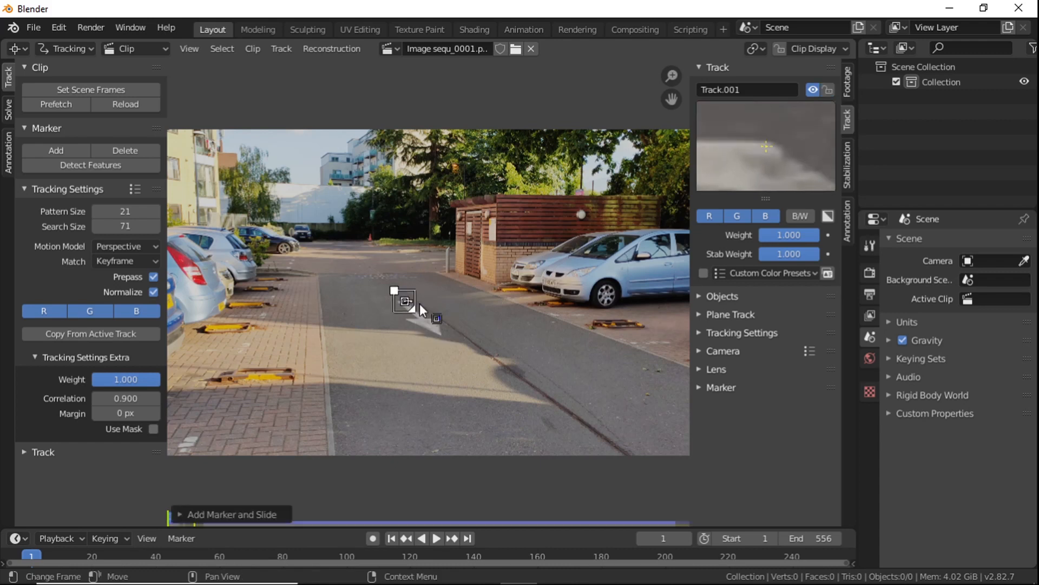
key("ctrl+t")
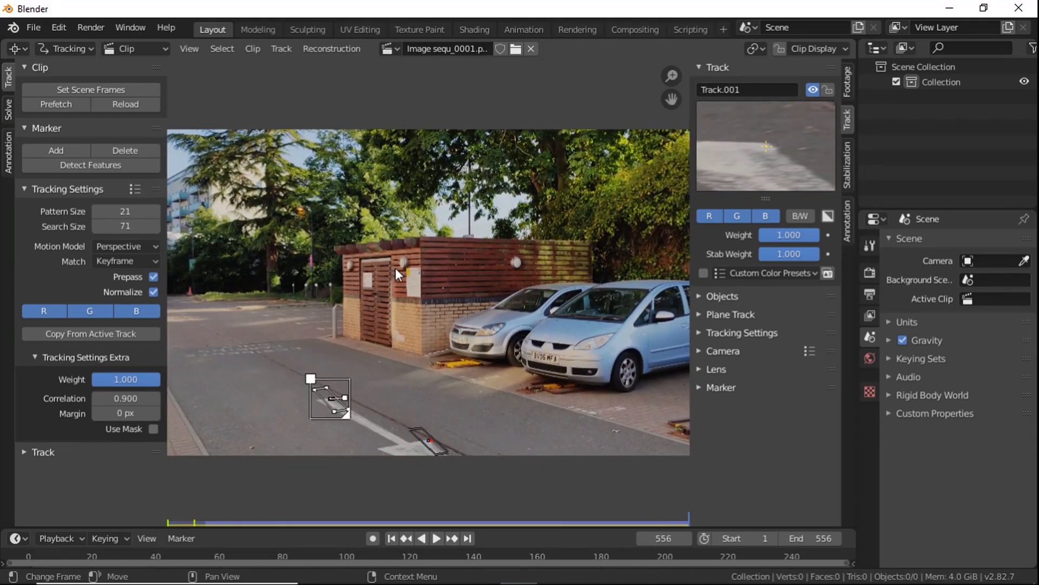
key("ctrl+l")
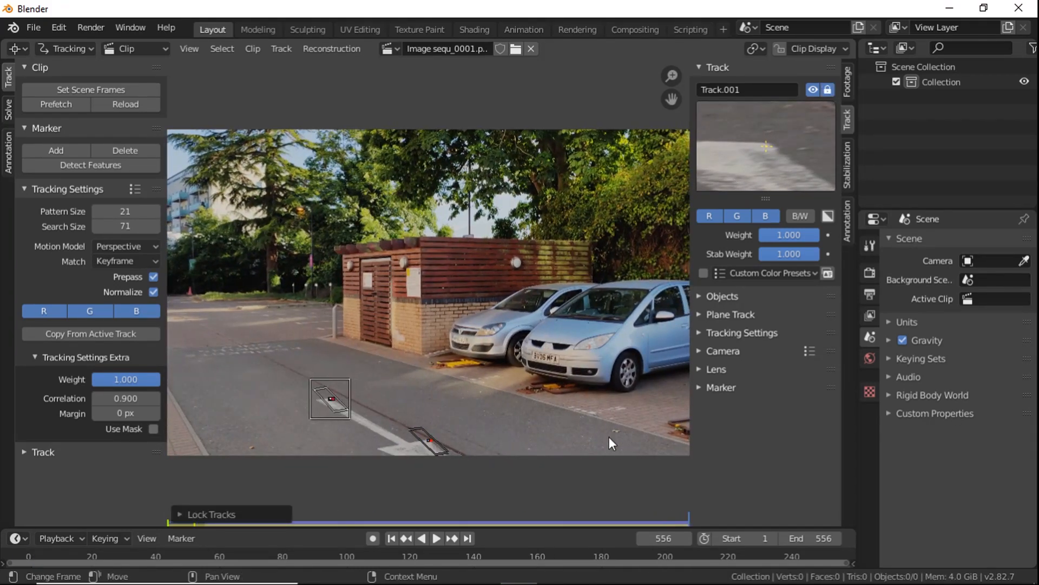
At frame 1, place a marker on the white speck on the road near the parked cars, enlarge its search area, and track it forward
left_click(480, 392, "ctrl")
key("Delete")
left_click(31, 557)
scroll(494, 315, "up", 4)
mouse_move(494, 315)
middle_mouse_down()
mouse_move(504, 366)
mouse_move(429, 367)
middle_mouse_up()
left_click(449, 339, "ctrl")
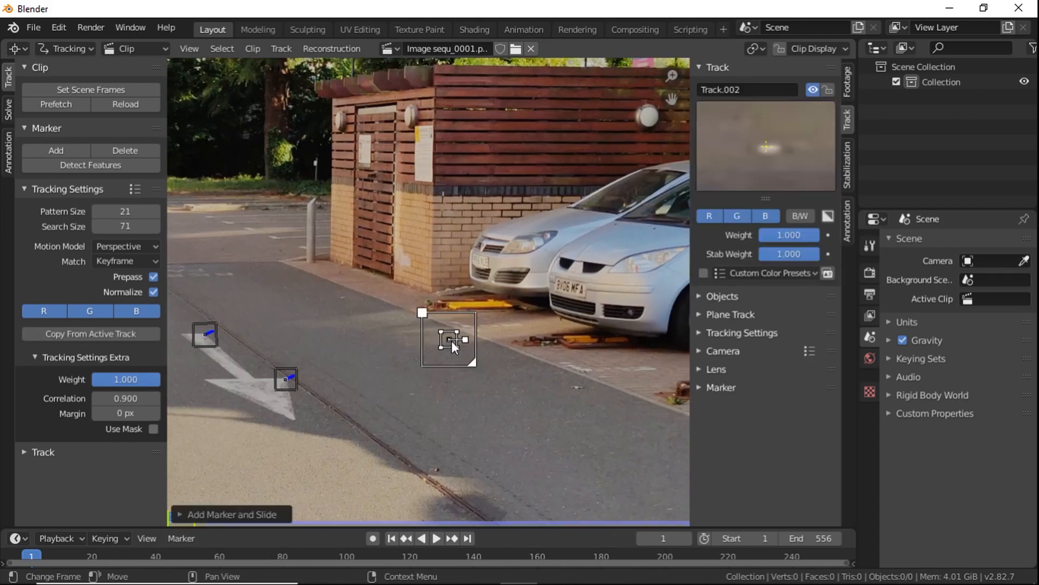
left_click_drag(449, 339, 486, 376)
key("ctrl+t")
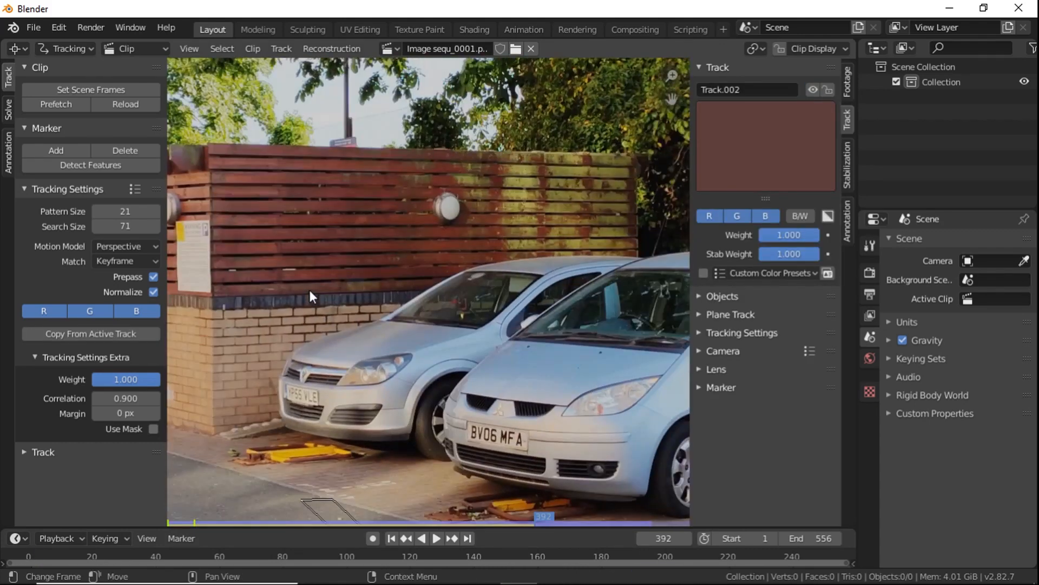
Re-centre the lost road-speck marker, enlarge its search area at frame 394, track it to the last frame, and lock it
mouse_move(785, 141)
left_mouse_down()
mouse_move(812, 134)
mouse_move(801, 141)
left_mouse_up()
key("Right")
key("Right")
scroll(434, 291, "down", 2)
left_click_drag(395, 456, 411, 471)
key("ctrl+t")
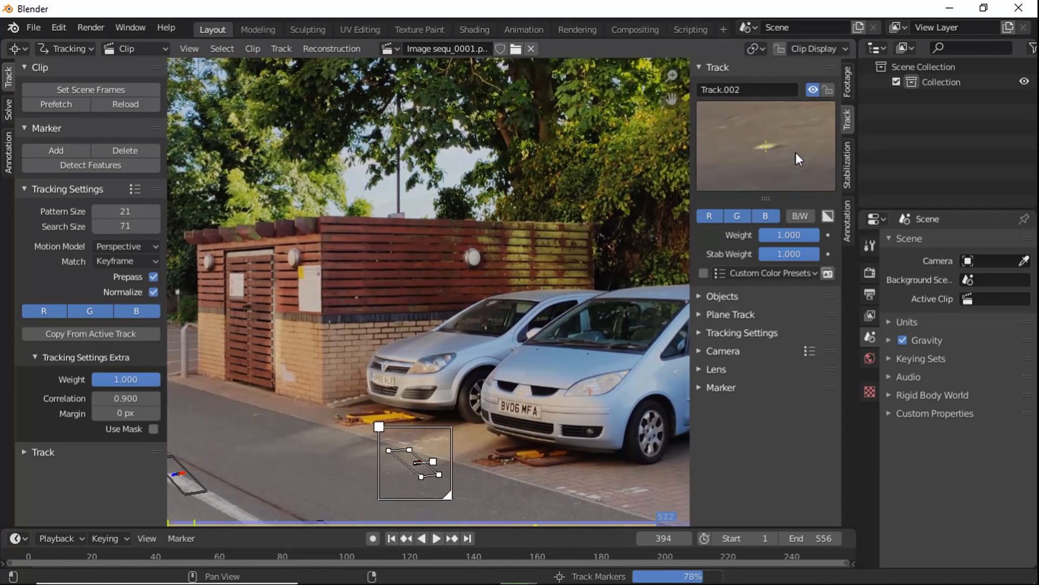
key("ctrl+l")
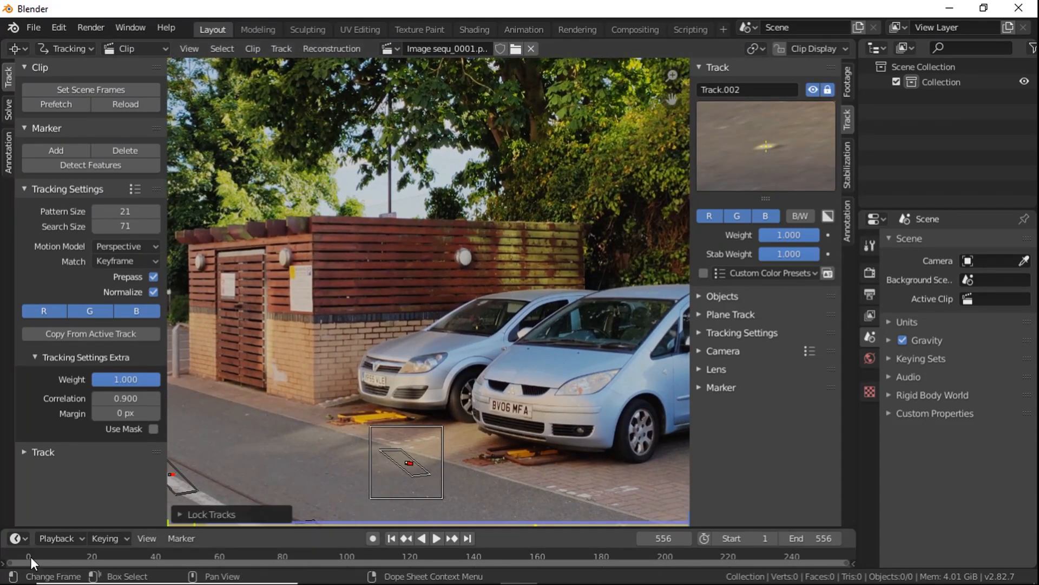
At frame 1, place a marker on the light speck on the asphalt near the building's door, enlarge its search area, and track it forward
key("shift+Left")
scroll(311, 378, "up", 2)
left_click(317, 353, "ctrl")
left_click_drag(368, 404, 390, 424)
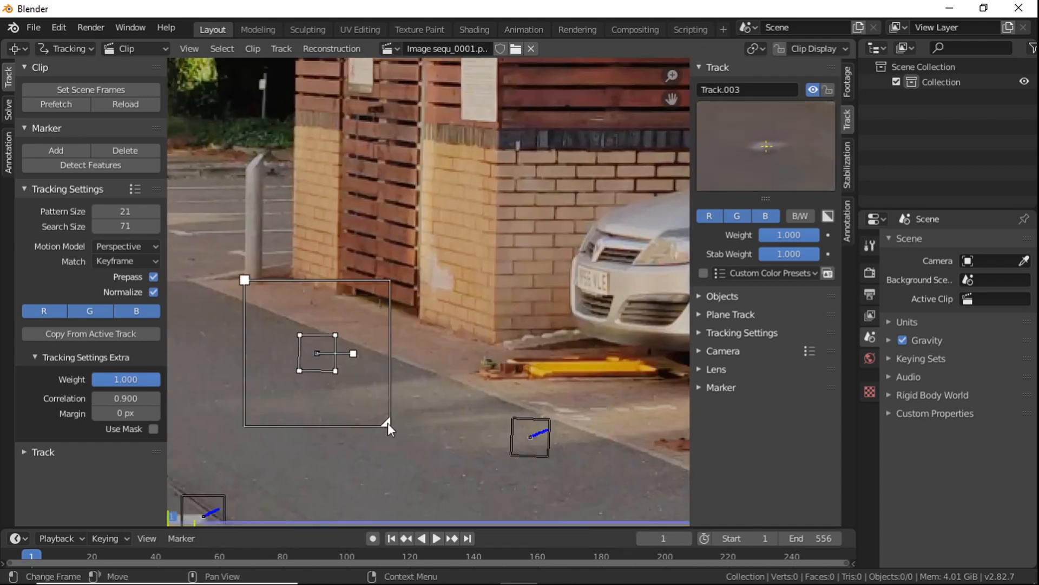
key("ctrl+t")
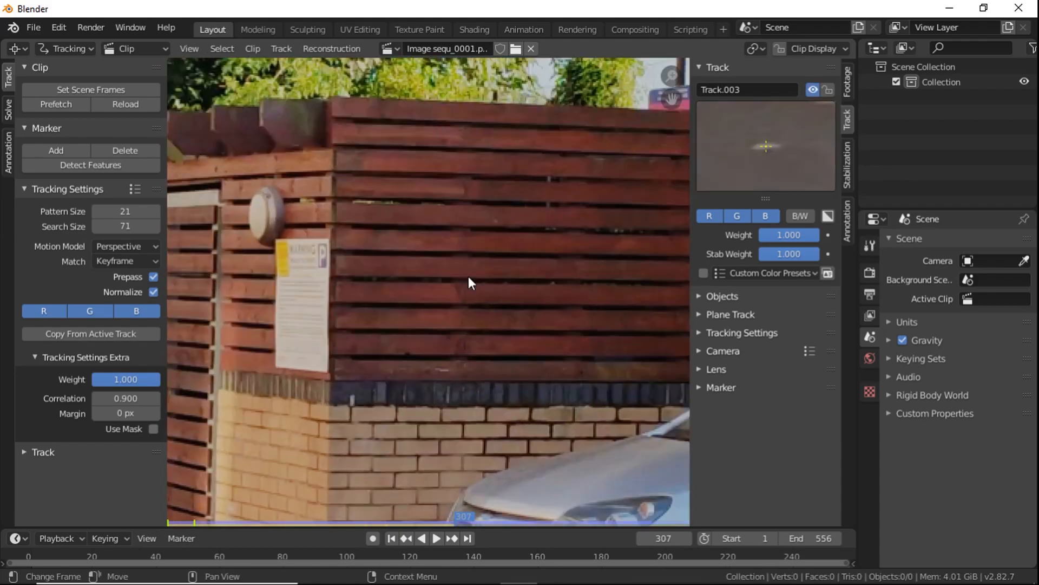
Correct the marker near the building's door at frame 307, continue tracking it to the last frame, and lock it
scroll(471, 283, "down", 4)
left_click_drag(781, 147, 786, 143)
key("ctrl+t")
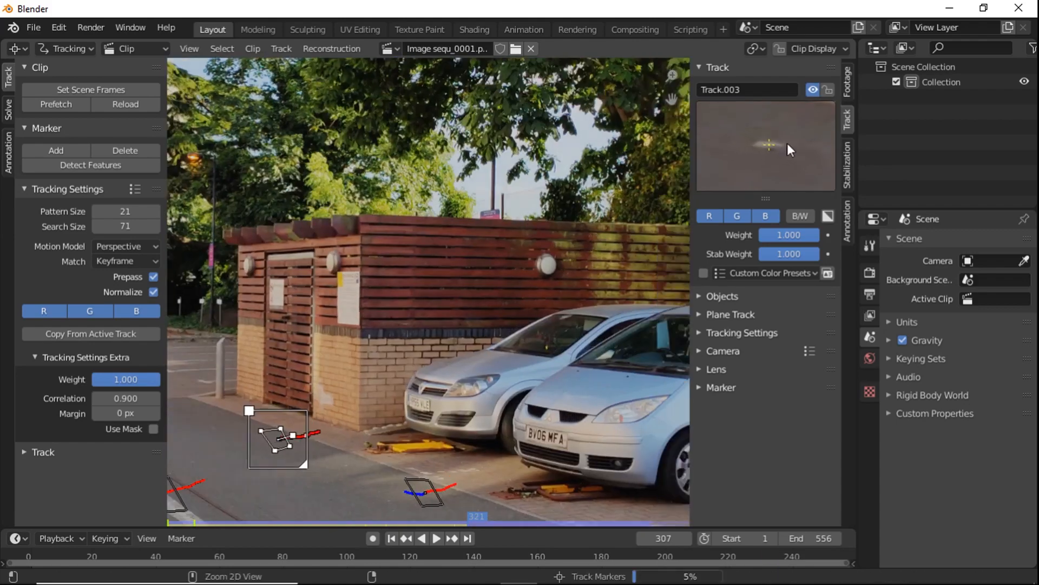
key("ctrl+l")
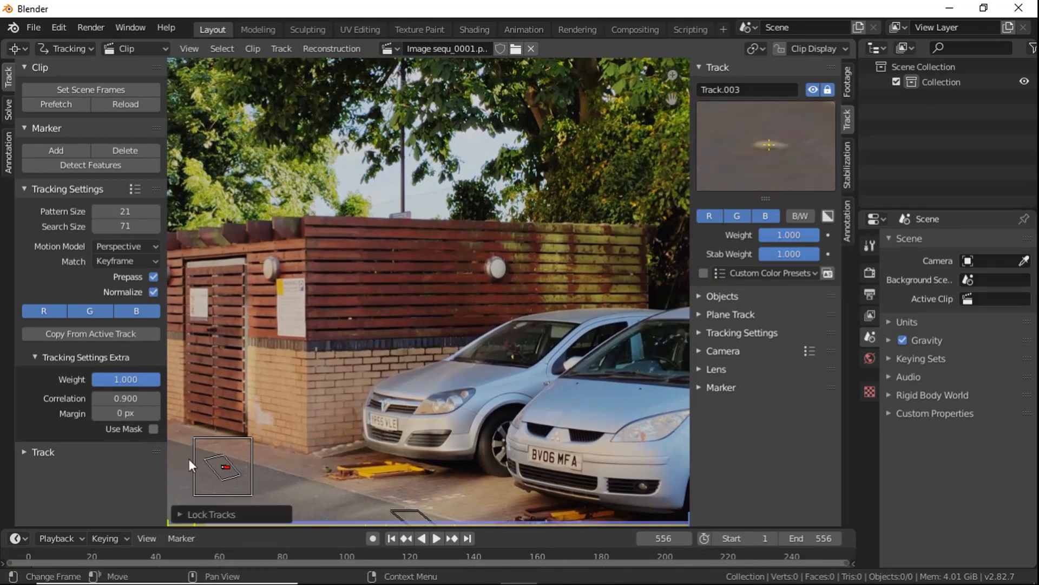
At frame 1, place a marker on the faint white mark beyond the arrow, enlarge its search and pattern areas, and track it forward
key("shift+Left")
scroll(356, 257, "up", 4)
left_click(356, 252, "ctrl")
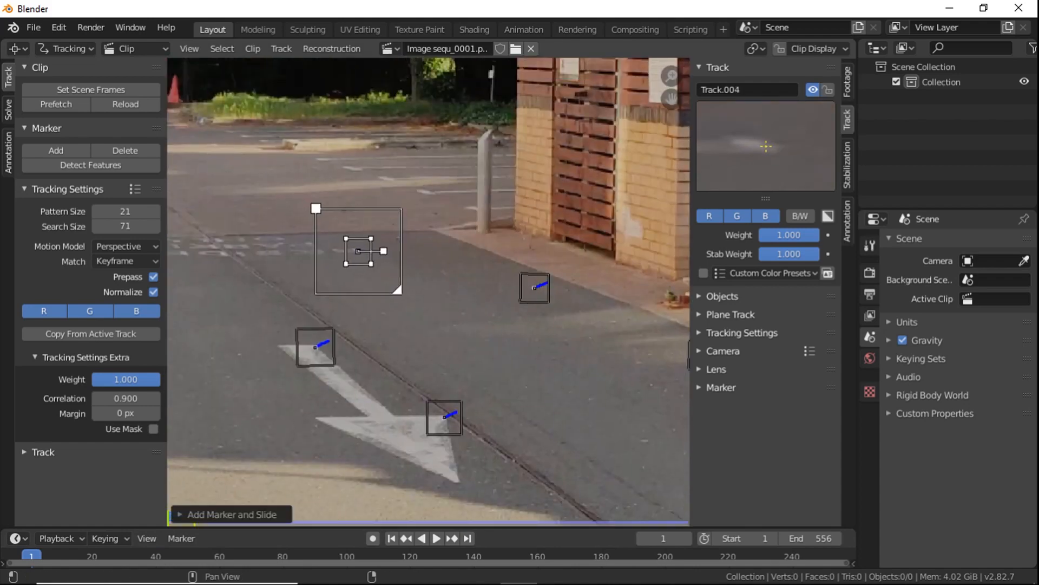
left_click_drag(399, 292, 424, 315)
left_click_drag(383, 251, 392, 249)
key("ctrl+t")
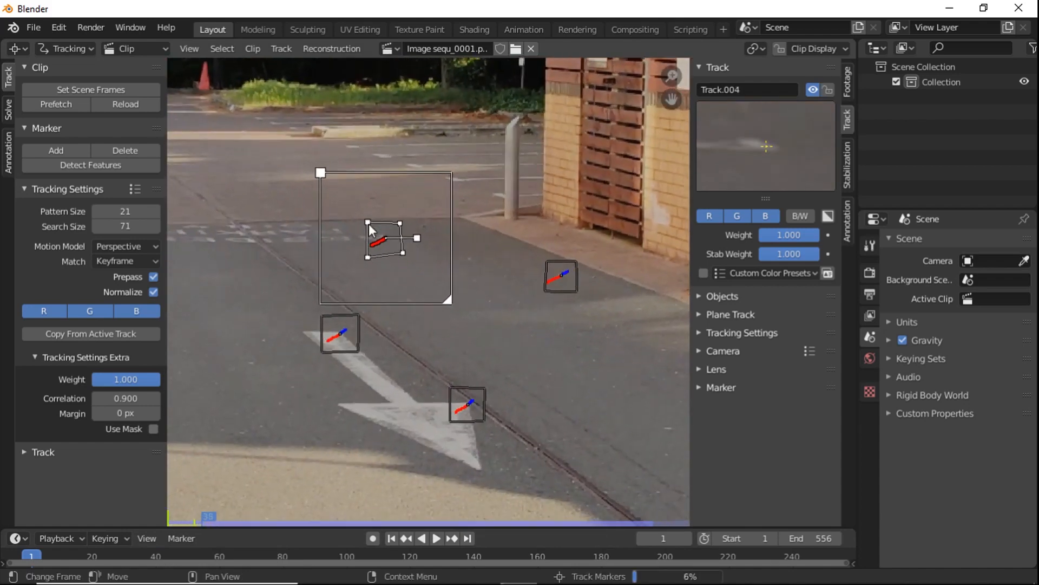
Continue tracking the marker beyond the arrow from frame 325 to the last frame and lock it
scroll(369, 223, "down", 5)
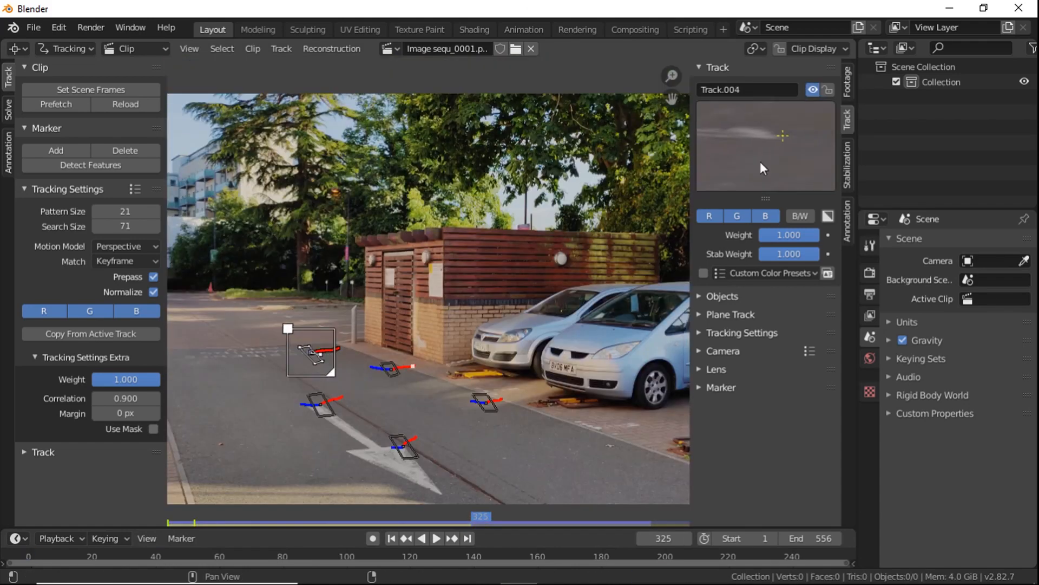
key("ctrl+t")
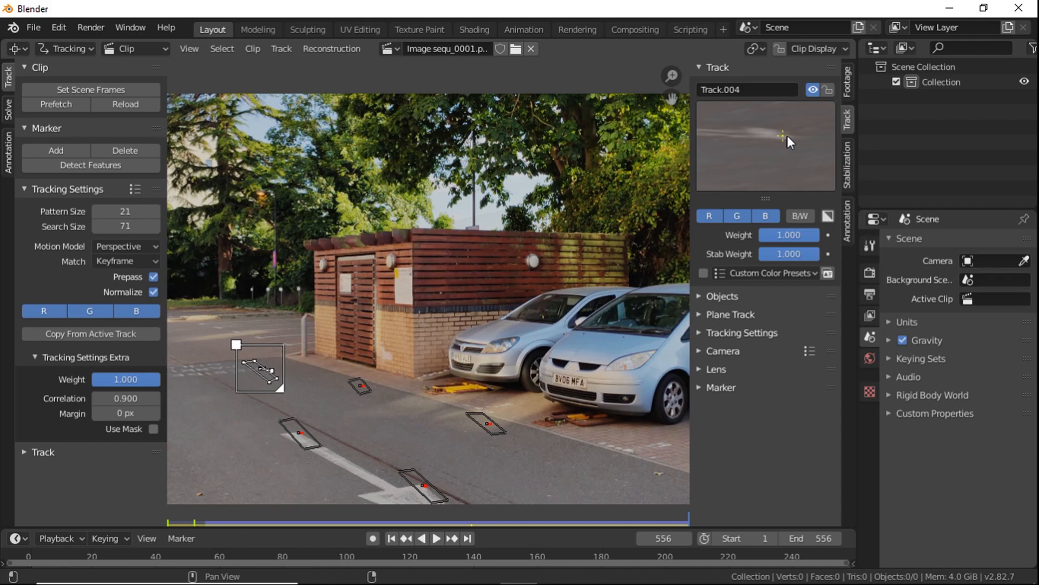
key("ctrl+l")
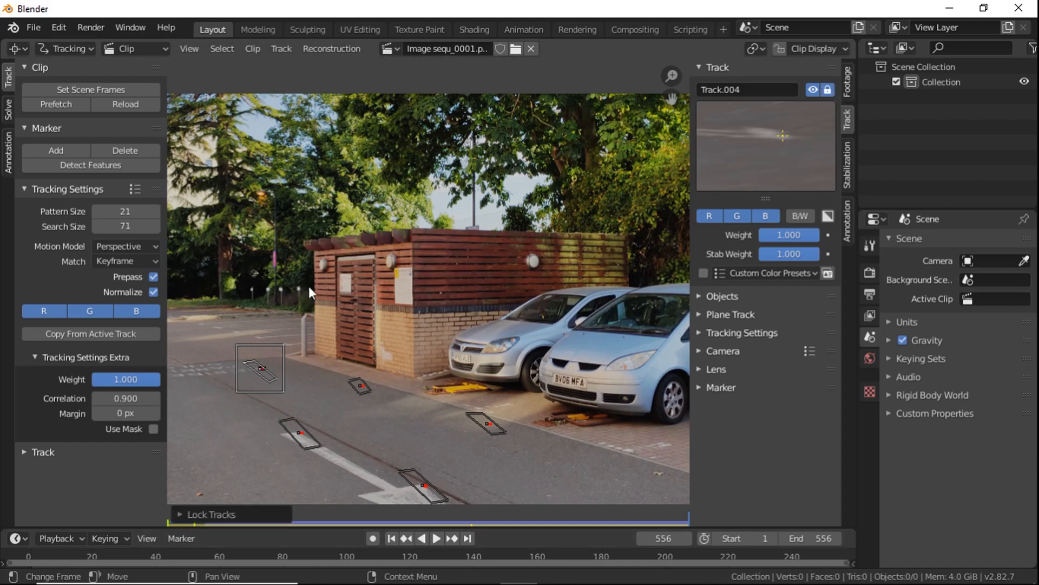
Delete the stray marker, add one at frame 1 on the lower corner of the building's notice sign, track it through the clip, and lock it
left_click(411, 305, "ctrl")
key("Delete")
left_click(32, 557)
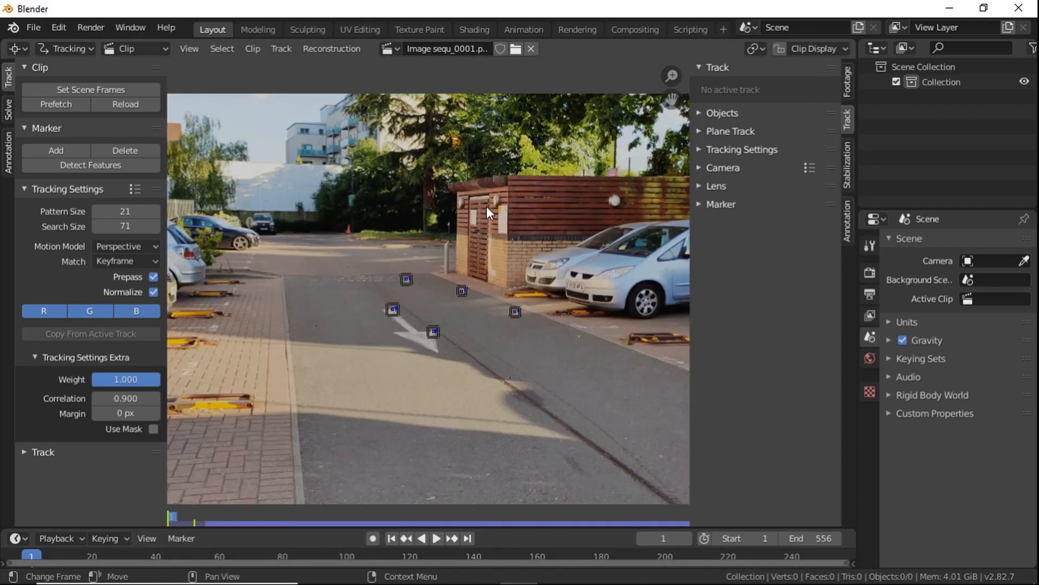
left_click(505, 232, "ctrl")
key("ctrl+t")
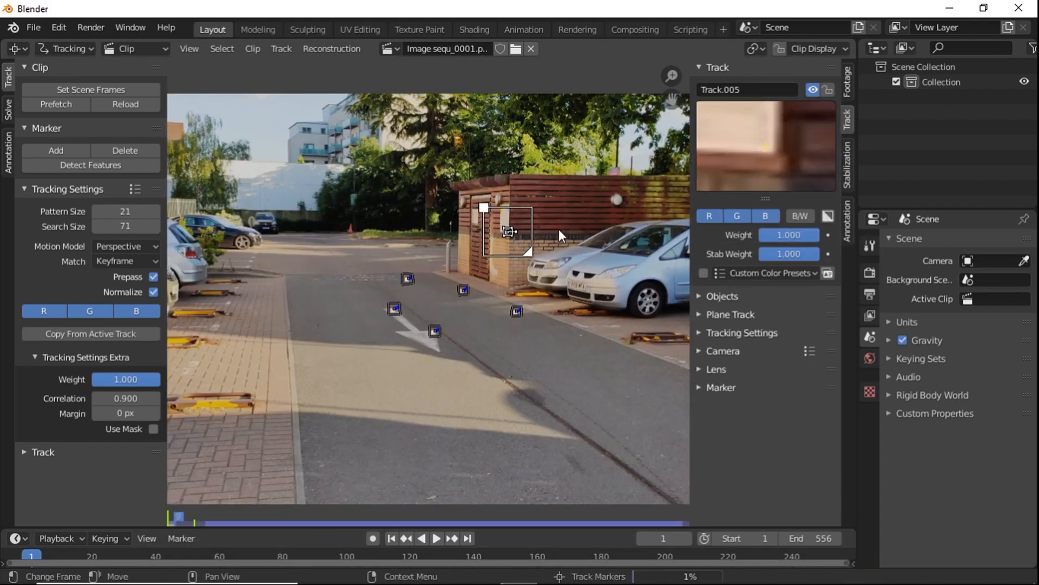
key("ctrl+l")
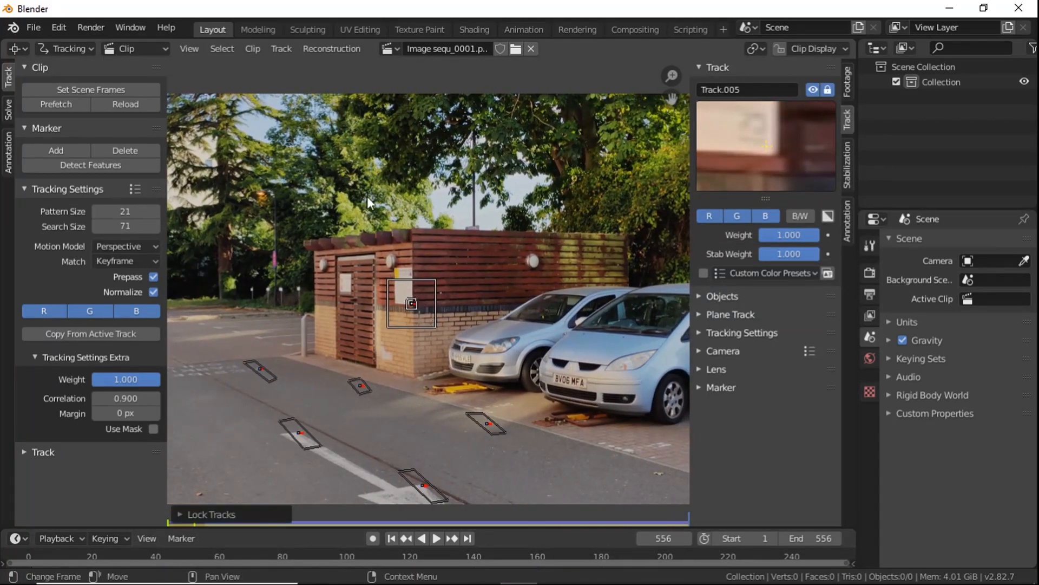
At frame 1, place a marker on the yellow upper corner of the building's wall notice, track it to the last frame, and lock it
left_click(33, 564)
left_click(499, 203, "ctrl")
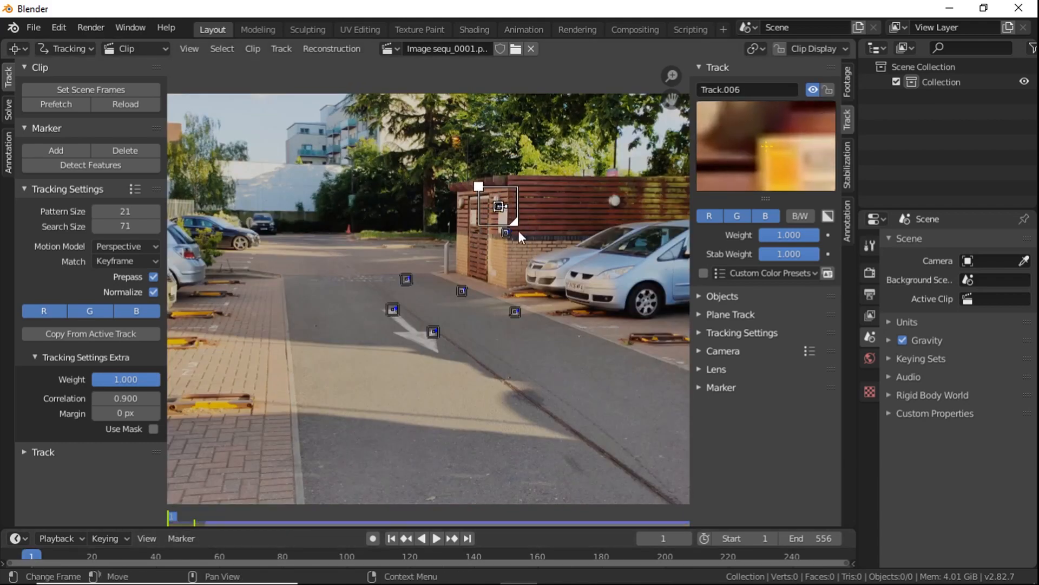
key("ctrl+t")
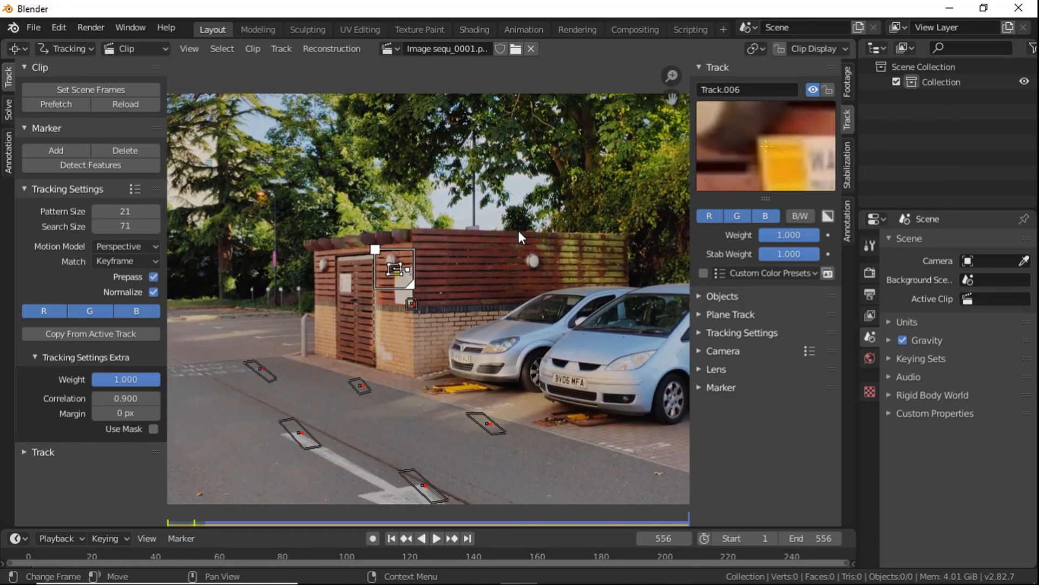
key("ctrl+l")
left_click(351, 274, "ctrl")
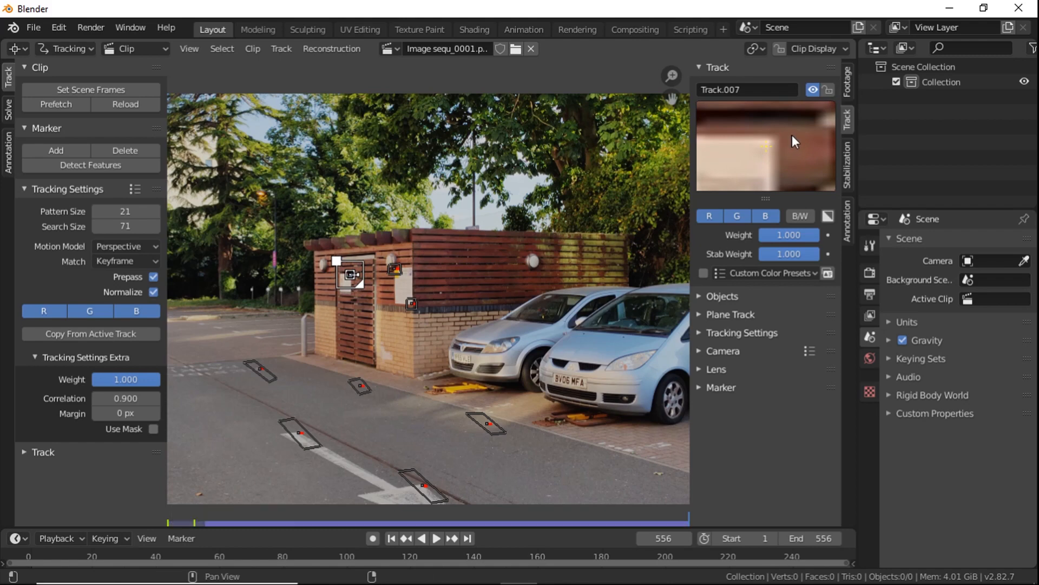
left_click_drag(361, 283, 366, 287)
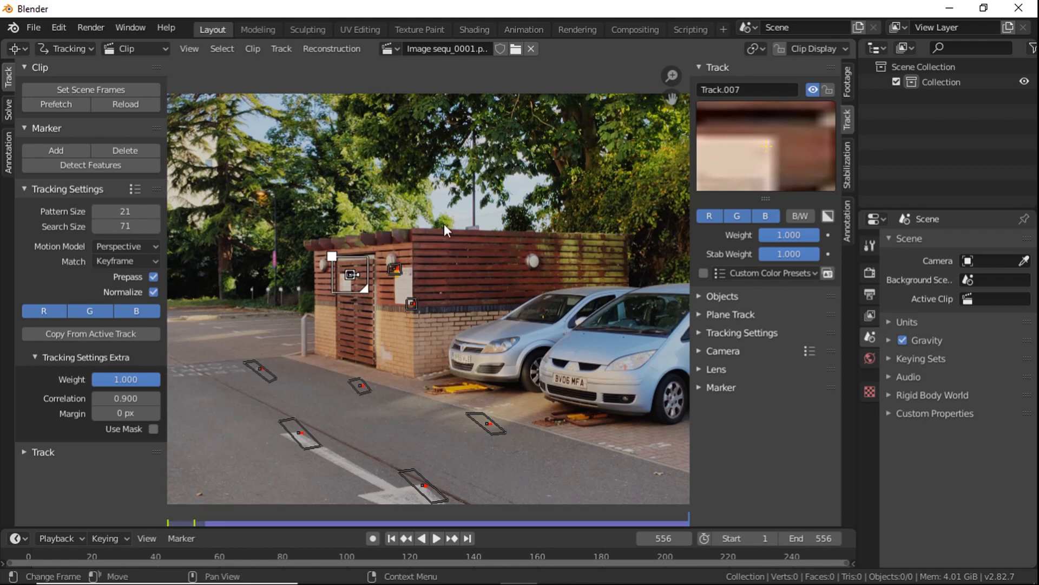
key("x")
left_click(353, 267)
At frame 1, add a marker on the lower right corner of the door's notice, fine-tune its position, track it forward, and lock it
key("shift+Left")
left_click(475, 223, "ctrl")
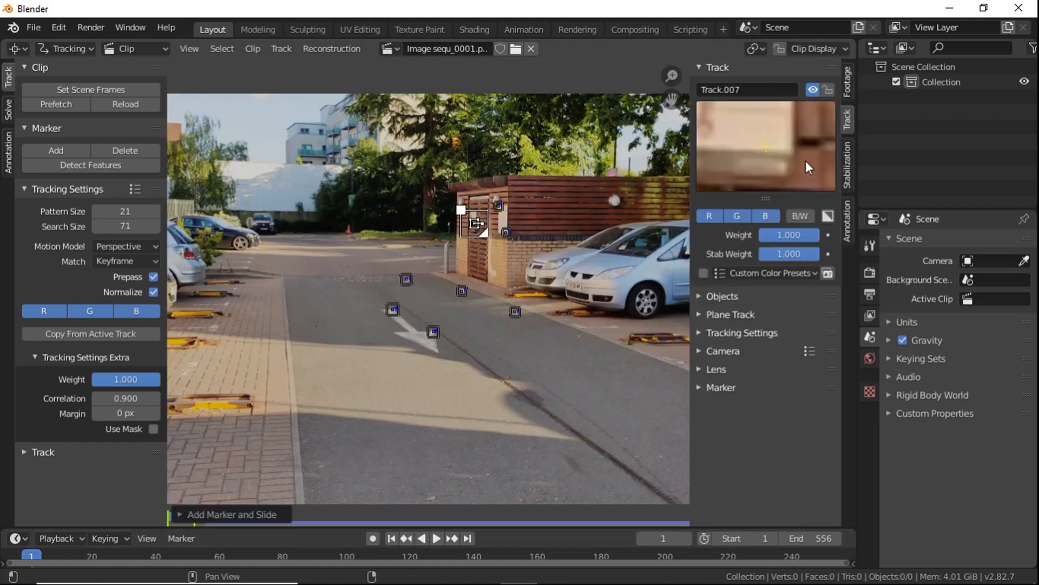
left_click_drag(806, 162, 797, 130)
key("ctrl+t")
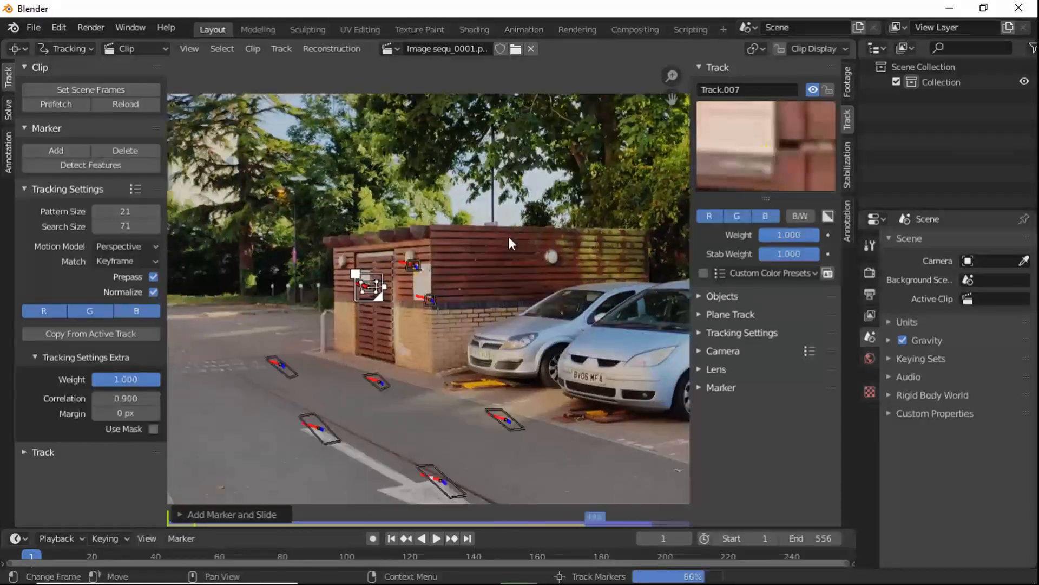
left_click(340, 274, "ctrl")
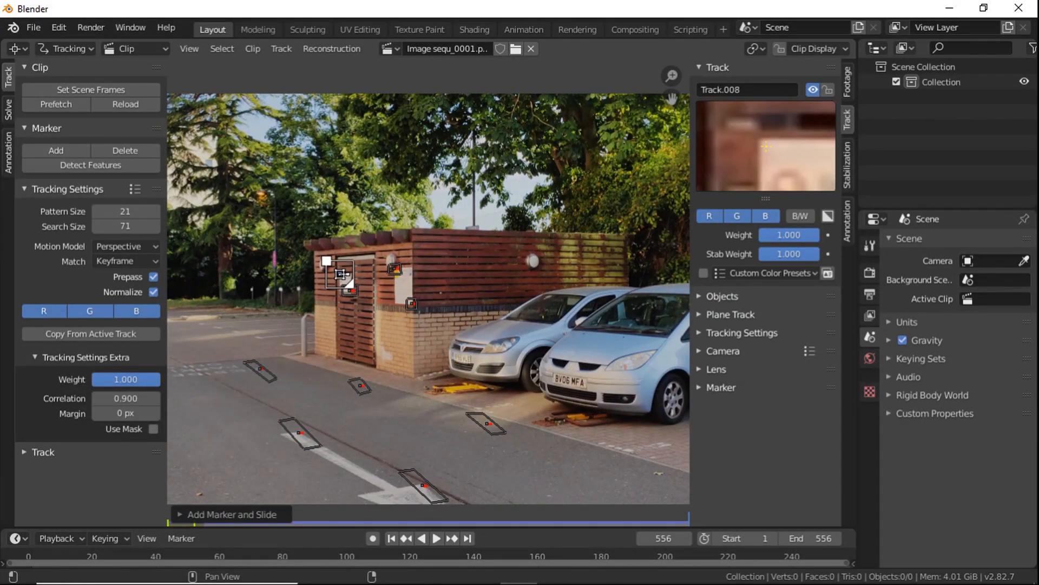
key("x")
left_click(364, 265)
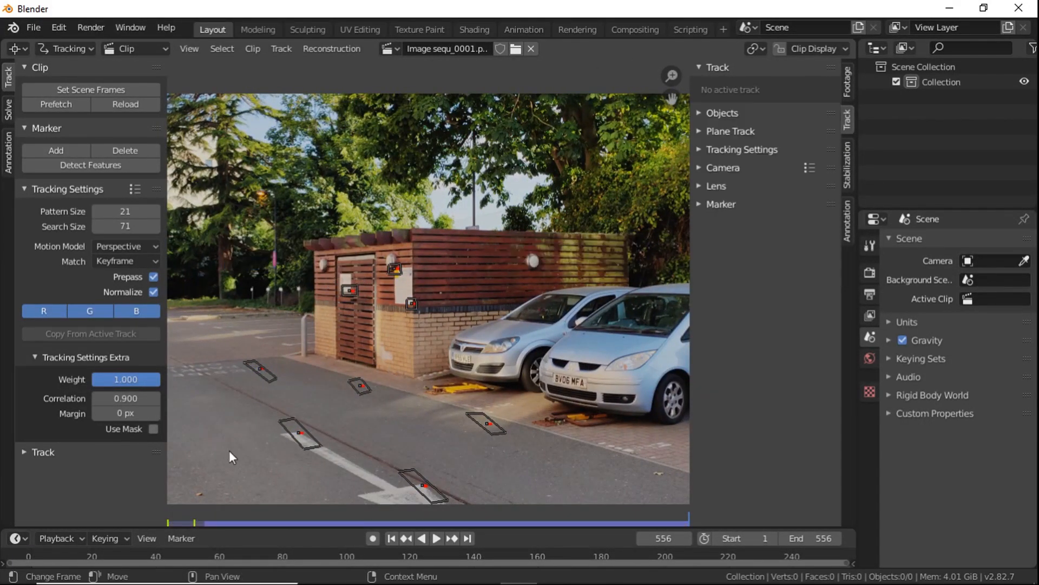
At frame 1, place a marker on the upper left corner of the door's notice, track it through the clip, and lock it
key("shift+Left")
left_click(470, 210, "ctrl")
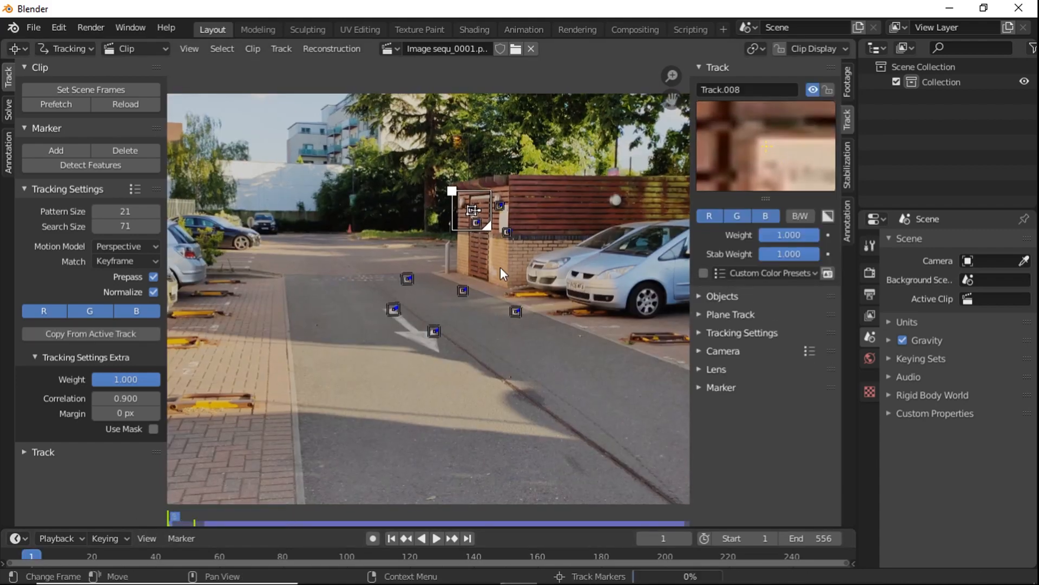
key("ctrl+t")
key("ctrl+l")
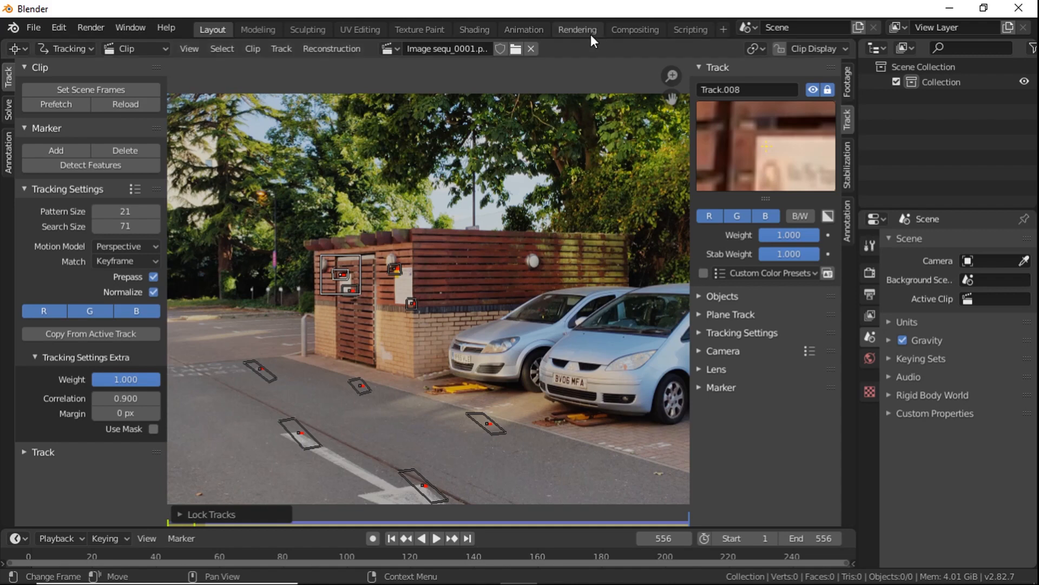
Solve the camera motion with automatic keyframe selection and refinement set to Focal length, K1, K2
left_click(5, 109)
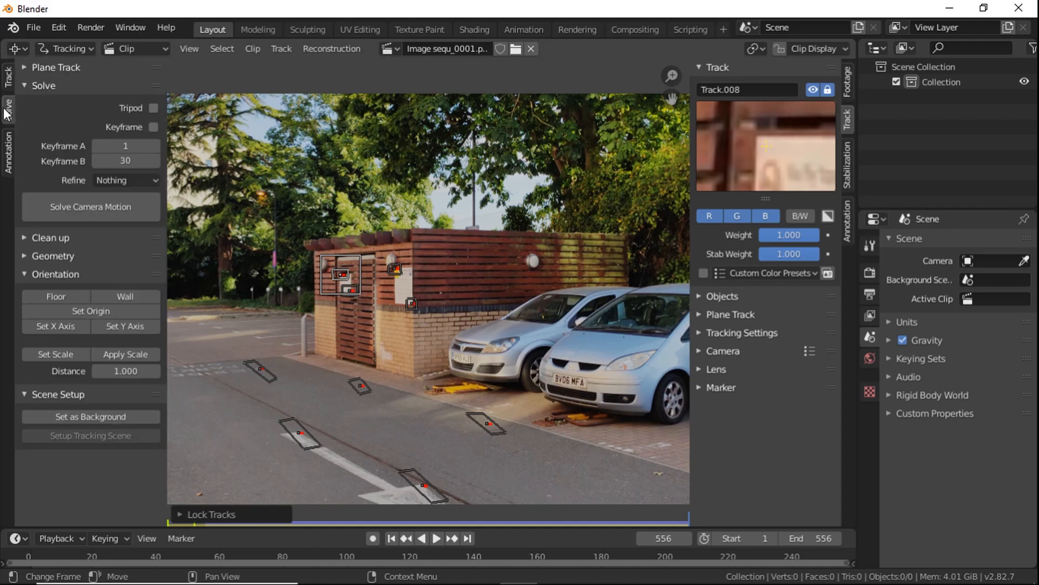
left_click(153, 126)
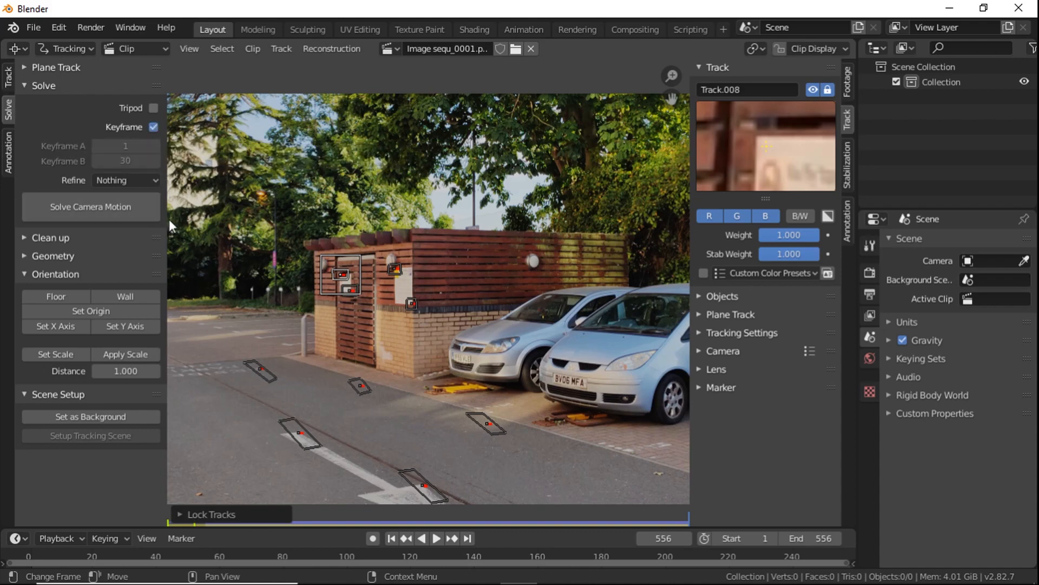
left_click(157, 182)
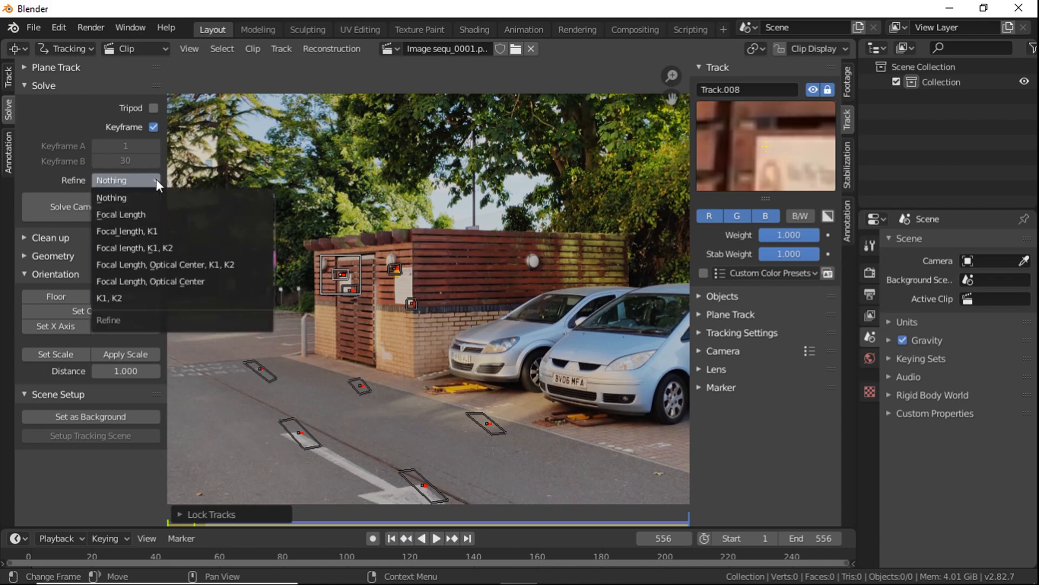
left_click(166, 246)
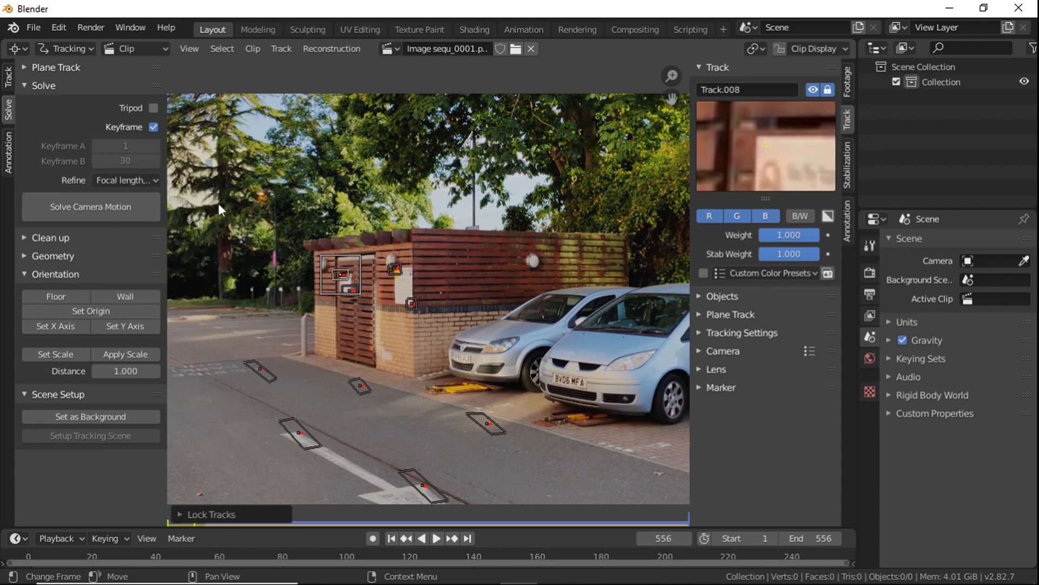
left_click(103, 204)
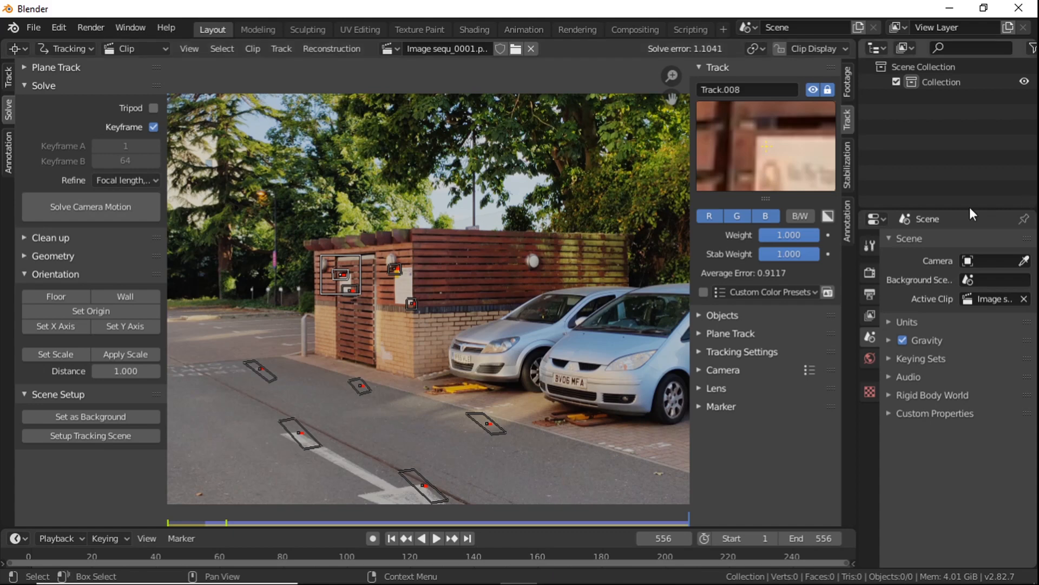
Show marker info in the clip display and select all markers to compare their average errors
left_click(805, 49)
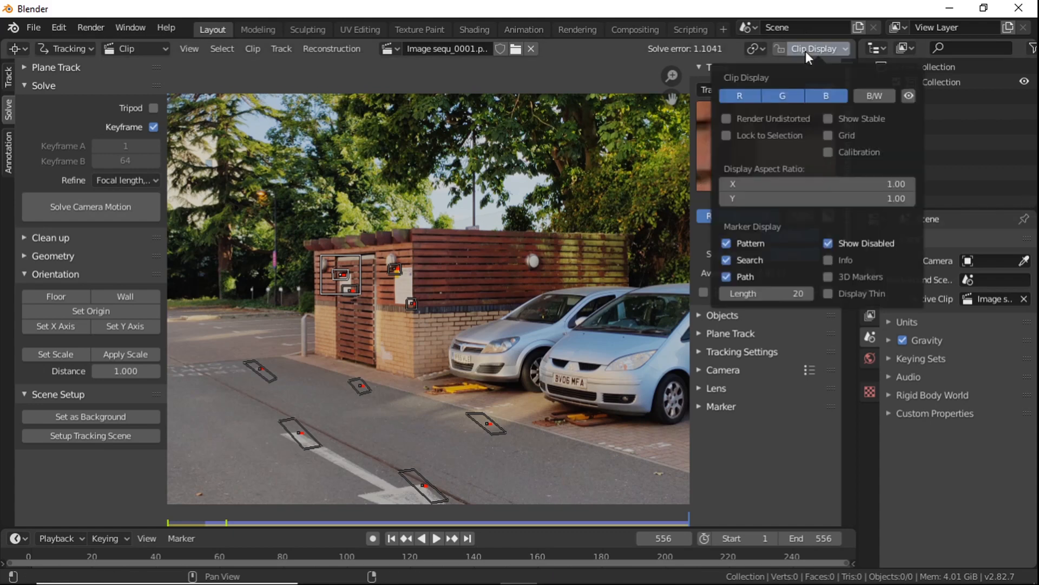
left_click(829, 261)
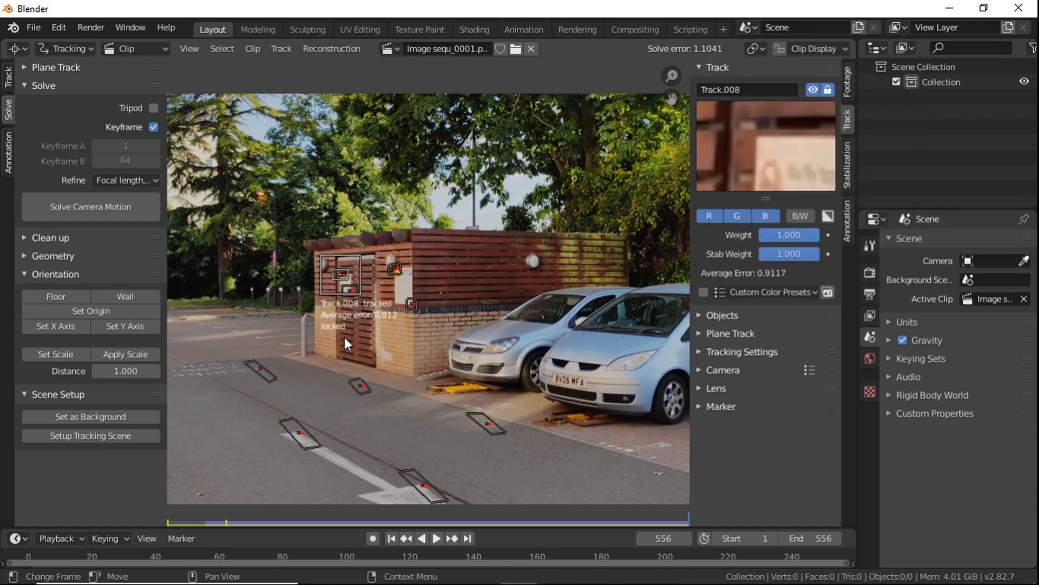
left_click(395, 268, "shift")
left_click(352, 290, "shift")
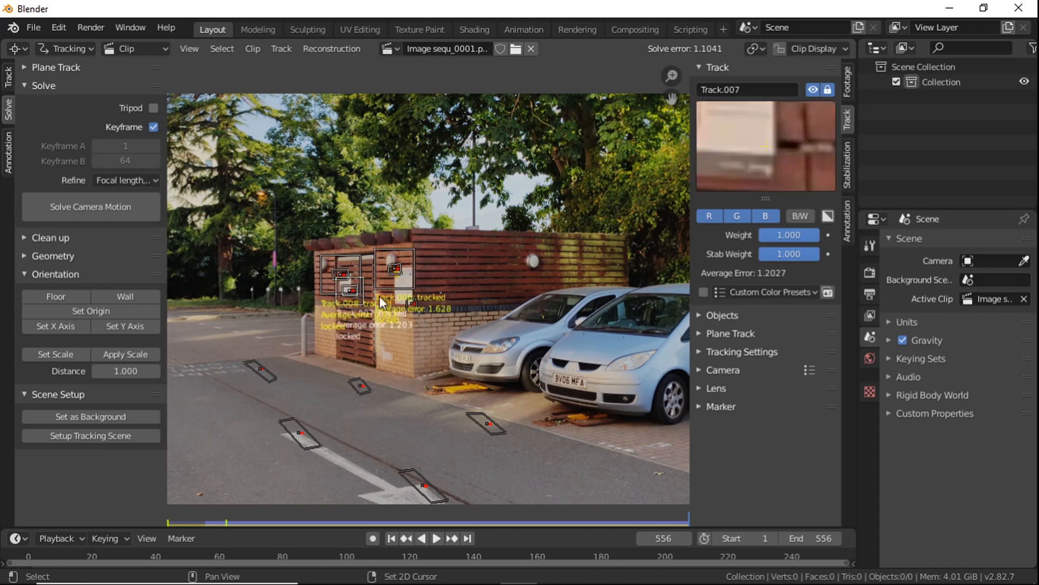
left_click(413, 304, "shift")
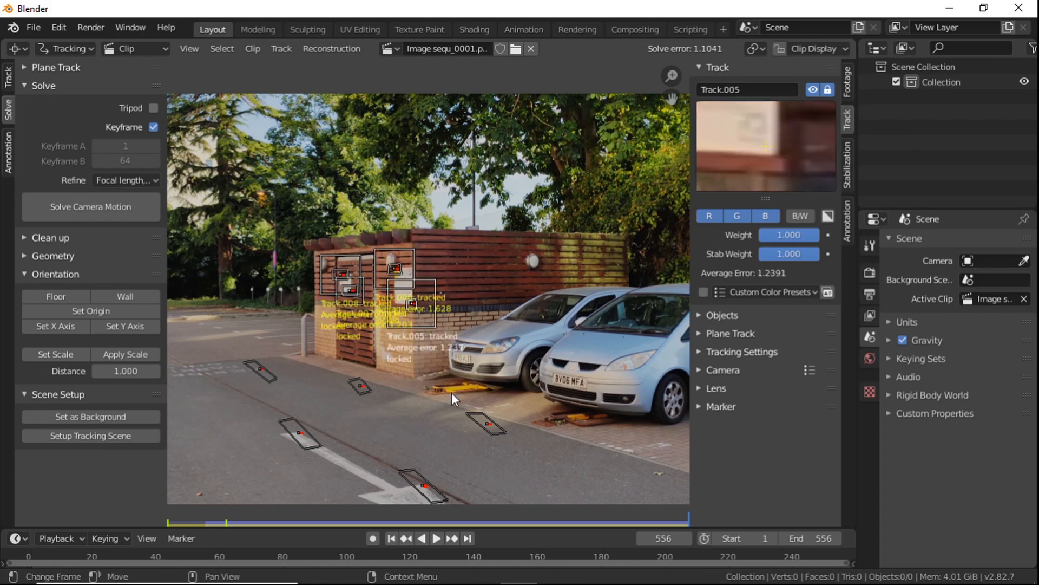
left_click(479, 427, "shift")
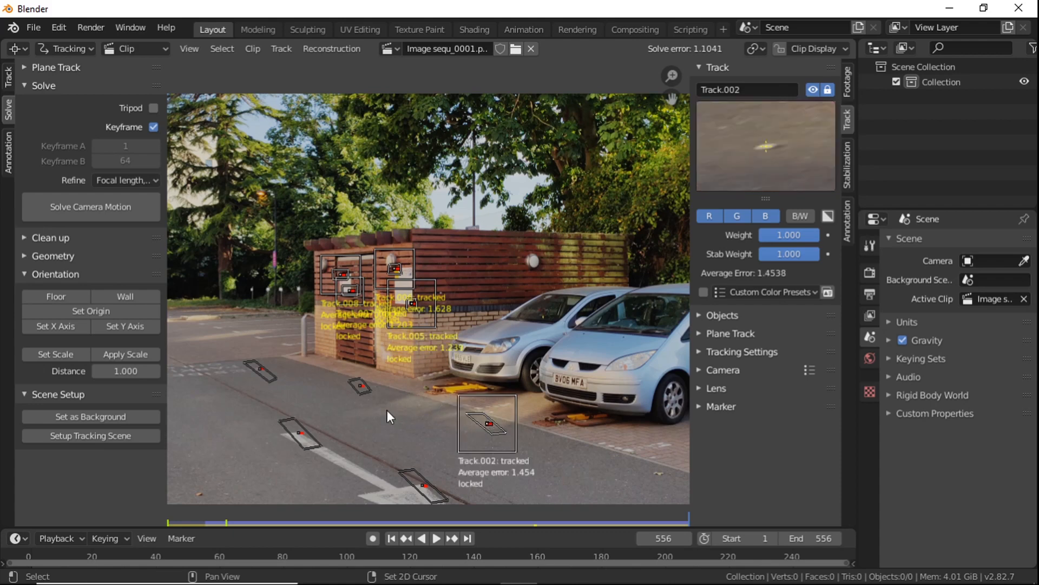
left_click(359, 386, "shift")
left_click(424, 491, "shift")
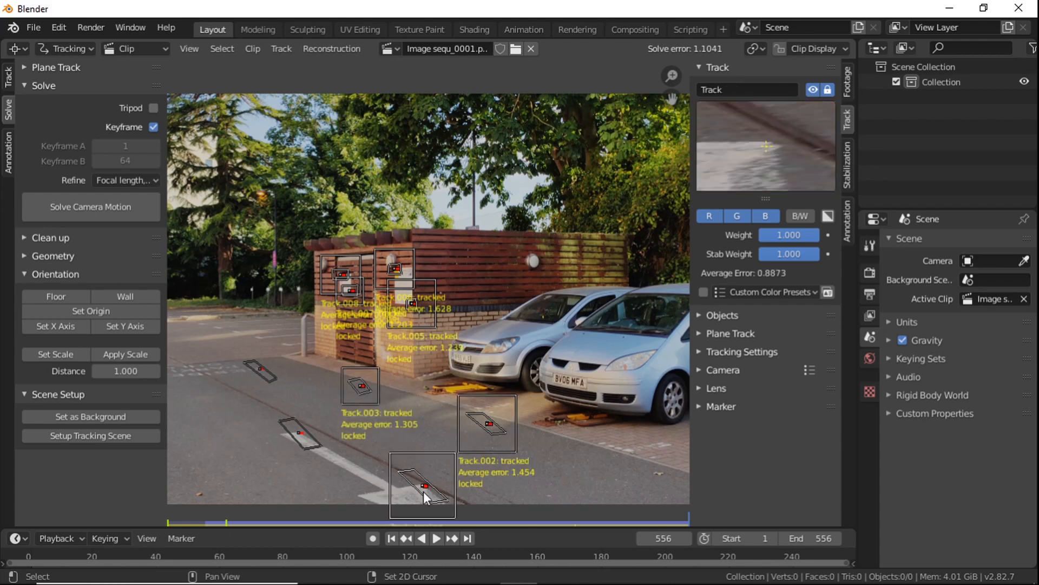
scroll(410, 477, "down", 1)
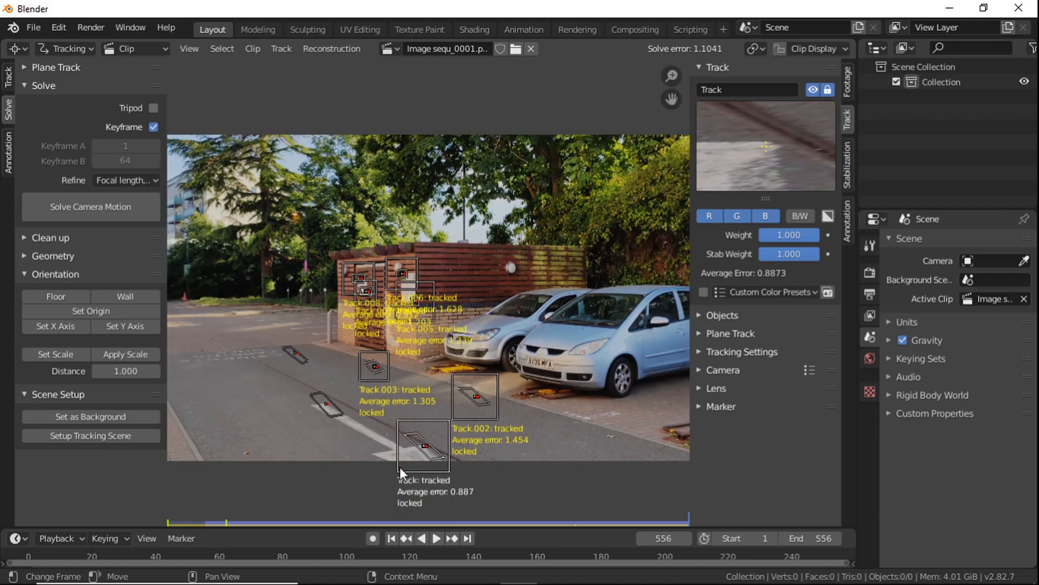
left_click(325, 408, "shift")
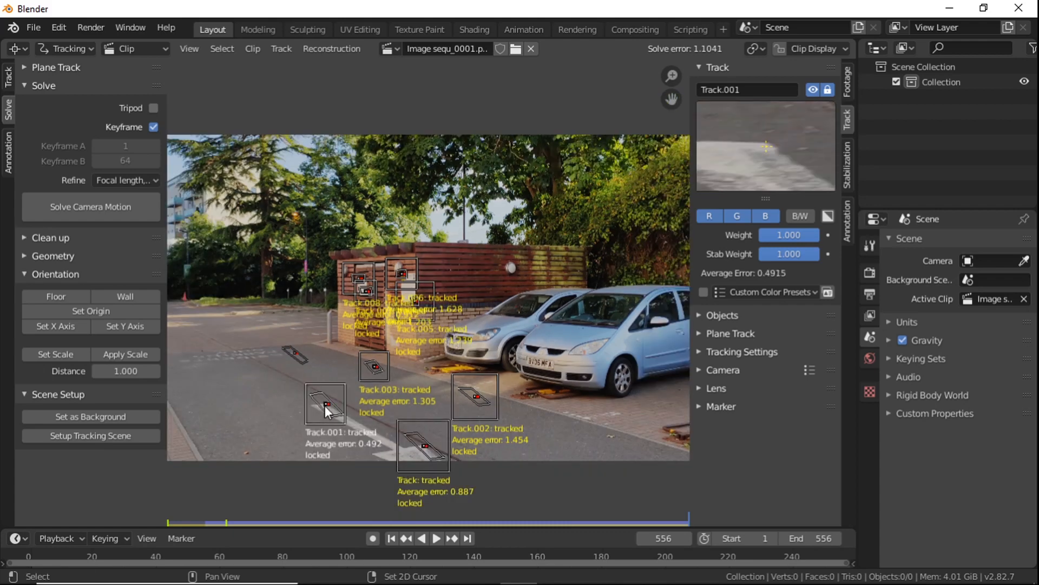
left_click(296, 353, "shift")
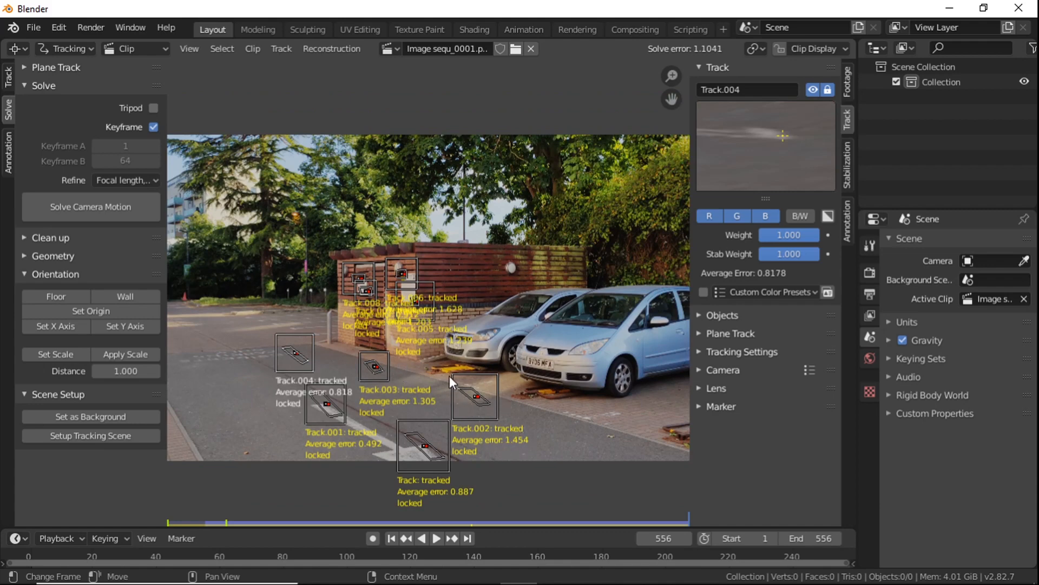
Delete the marker on the yellow corner of the building's wall notice and solve the camera motion again
scroll(437, 377, "up", 5)
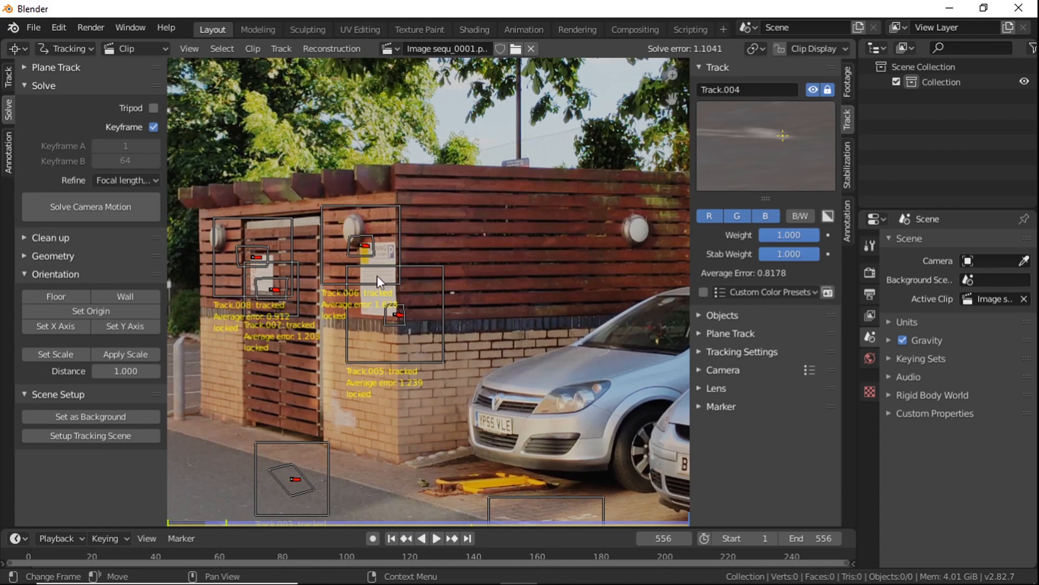
left_click(364, 245)
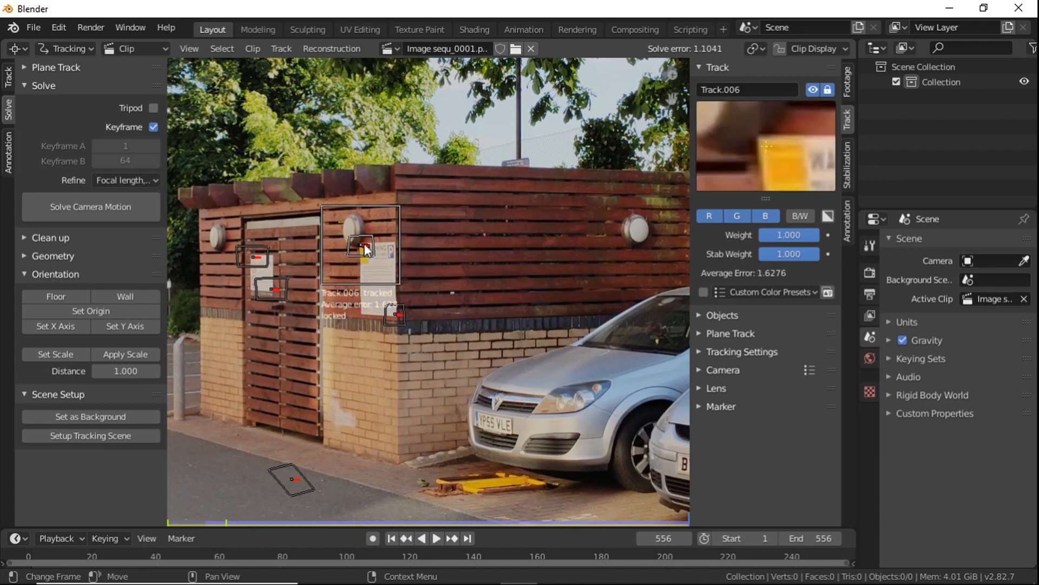
key("x")
left_click(367, 243)
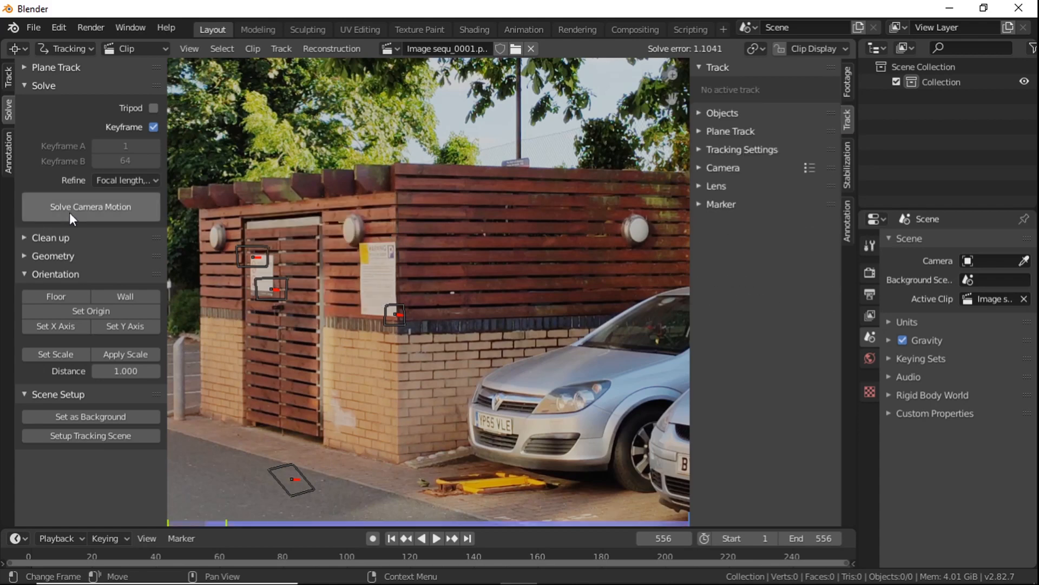
left_click(103, 201)
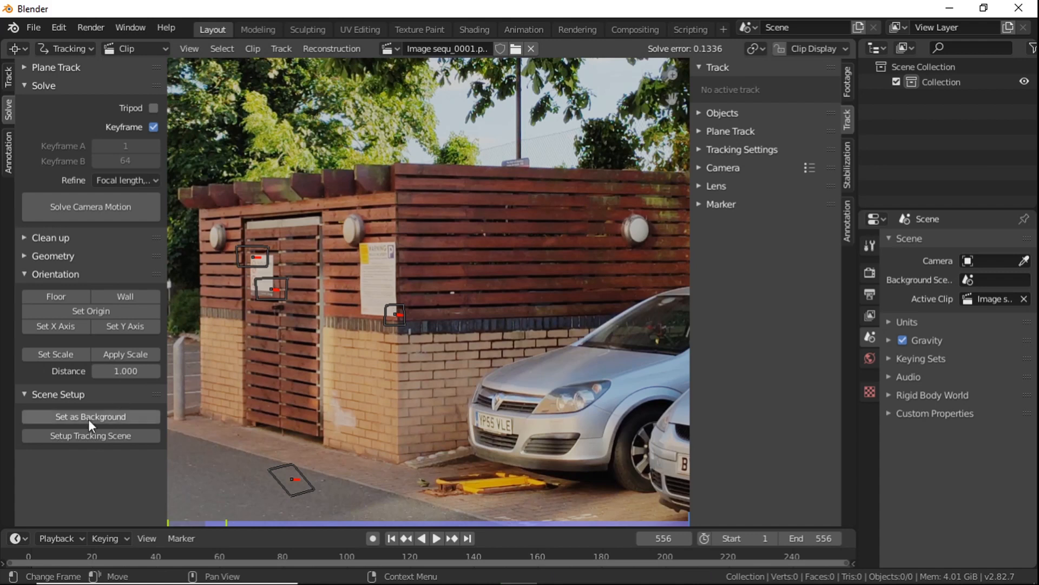
Set up the tracking scene from the solved camera motion
left_click(22, 398)
left_click(22, 397)
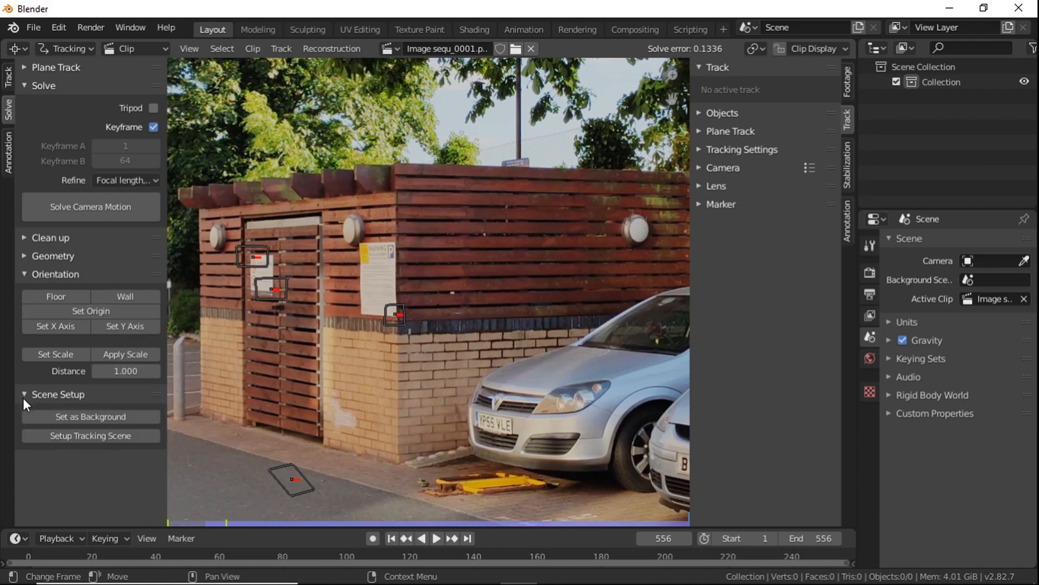
left_click(84, 435)
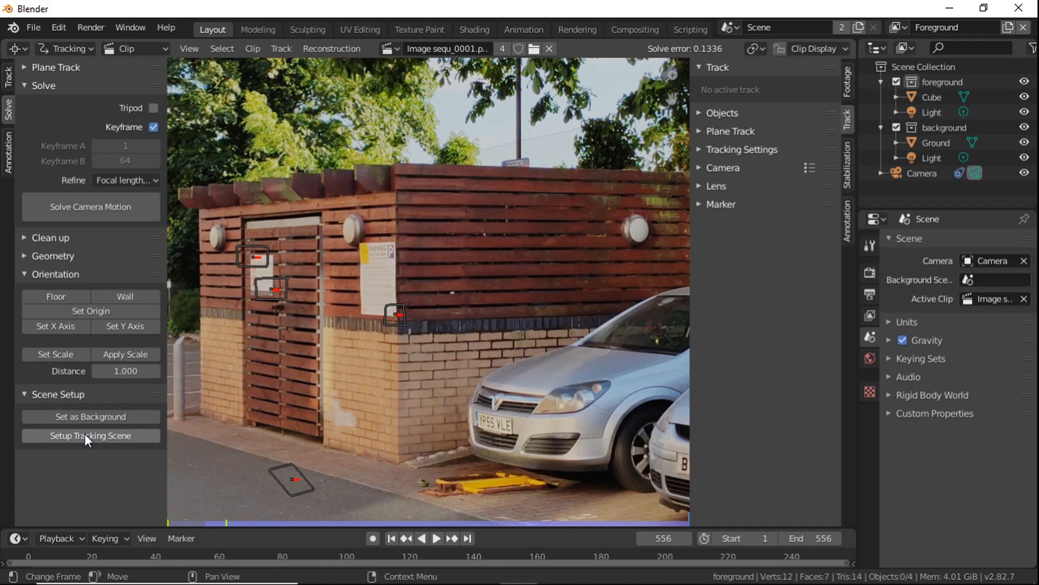
At frame 1, select the two arrow markers and the road marker nearest the building's door, and define them as the floor
key("f")
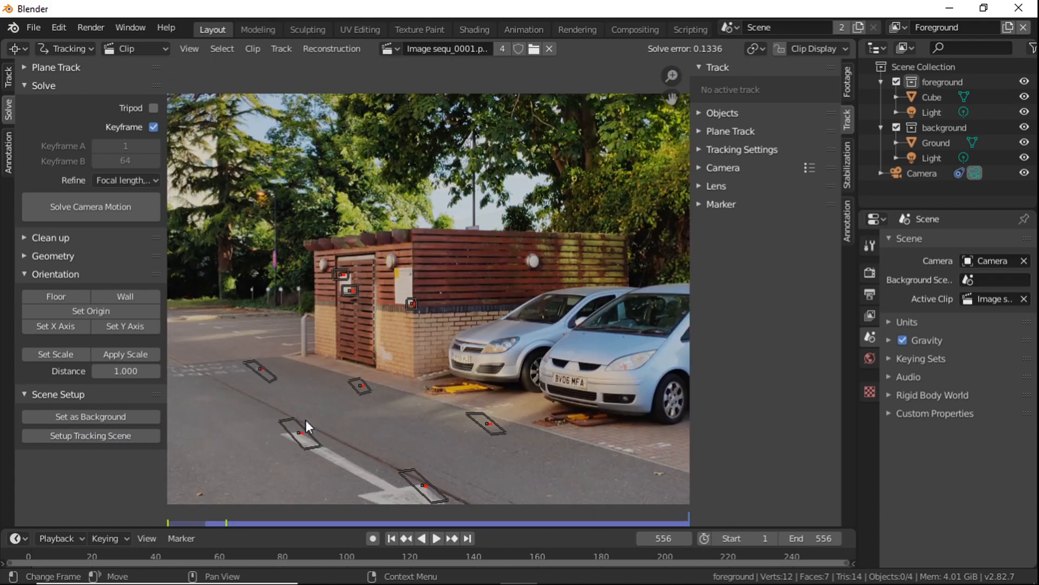
left_click(33, 557)
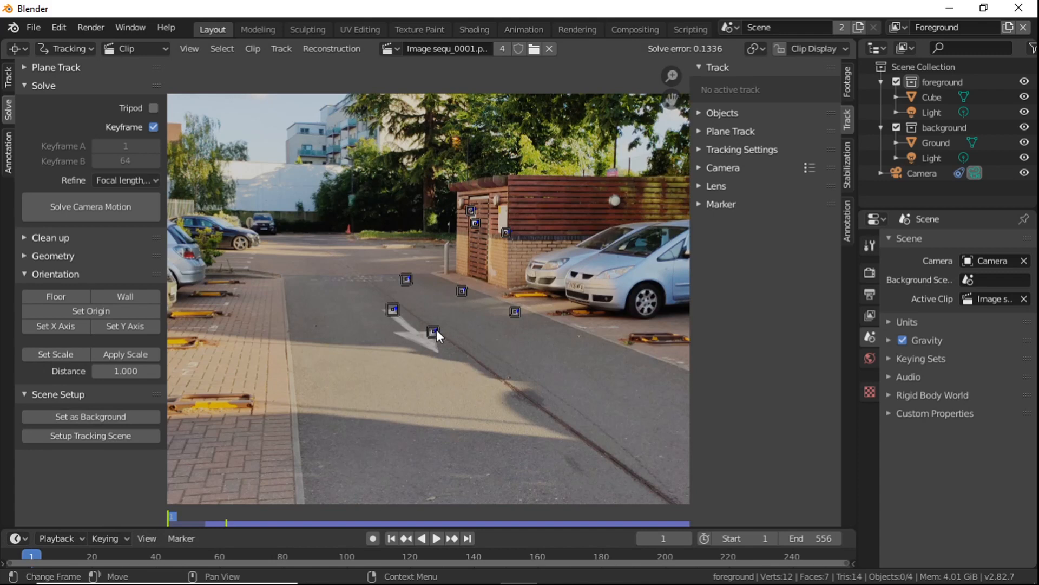
left_click(463, 289)
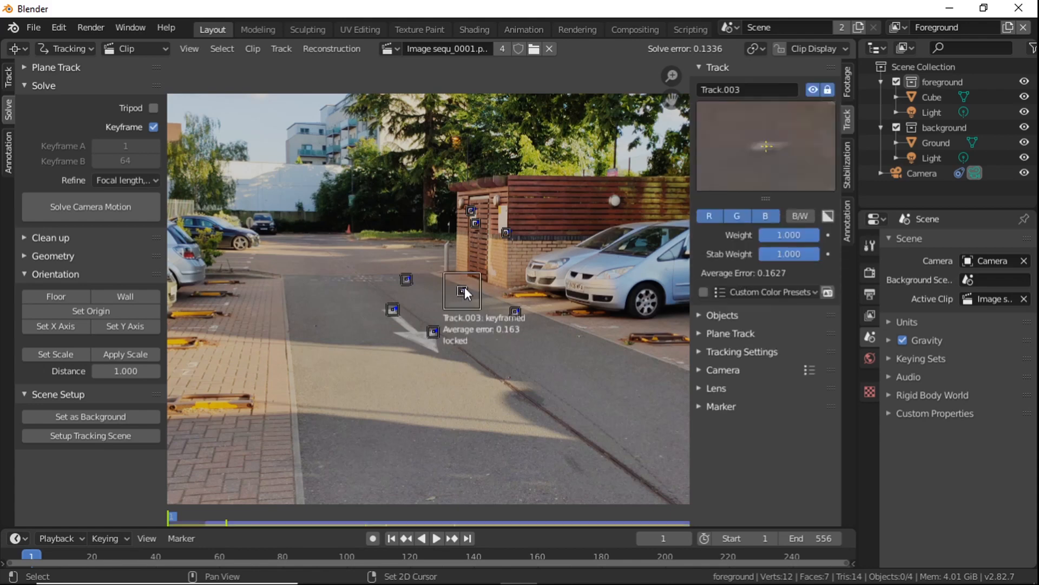
left_click(393, 309, "shift")
left_click(433, 334, "shift")
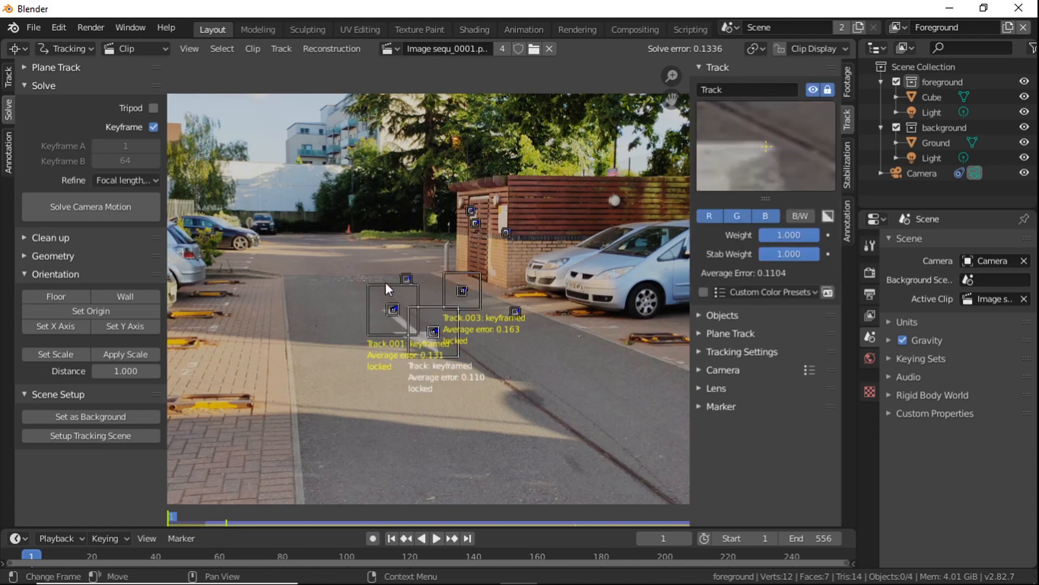
left_click(57, 298)
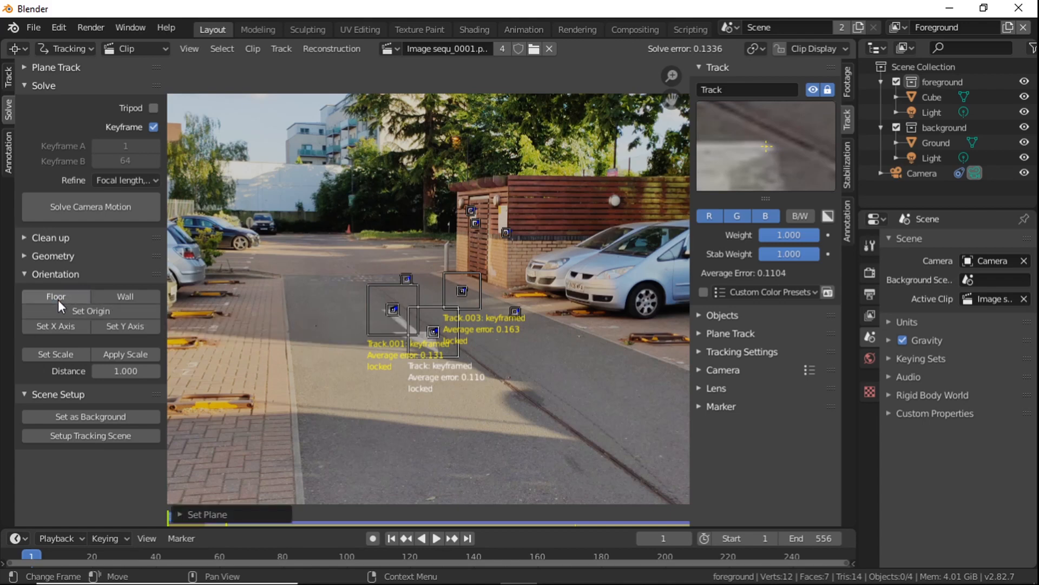
Set the scene origin at the road marker beyond the painted arrow's far end
left_click(411, 279)
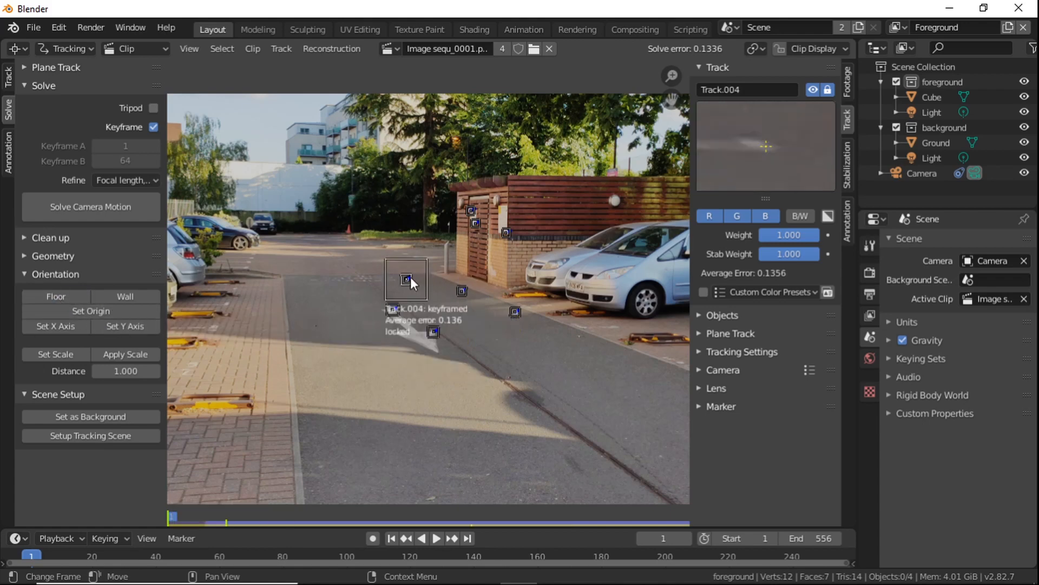
left_click(105, 307)
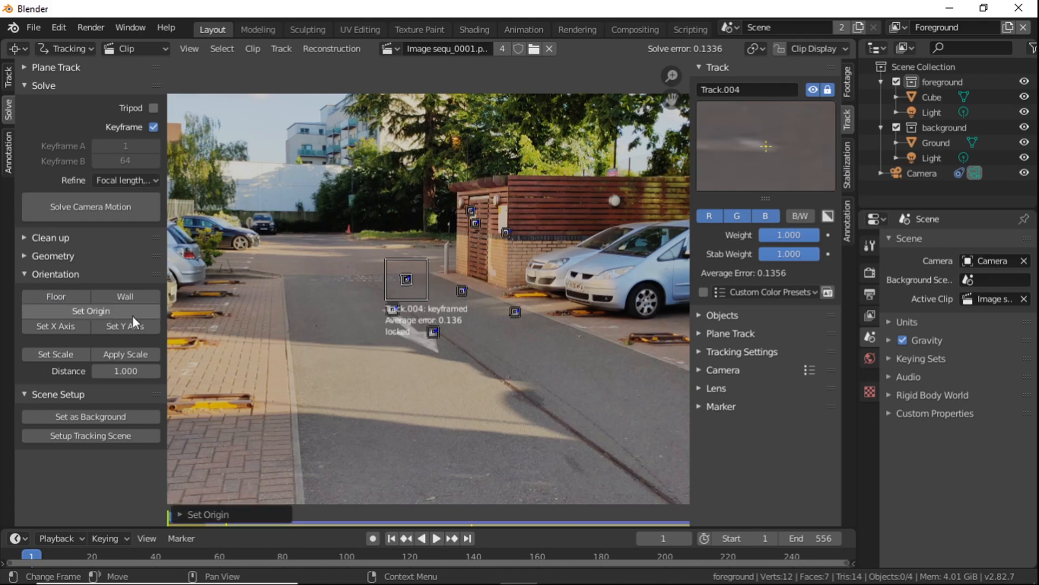
Set the X axis from the marker at the arrow's tail and the Y axis from the marker at its head
left_click(394, 311)
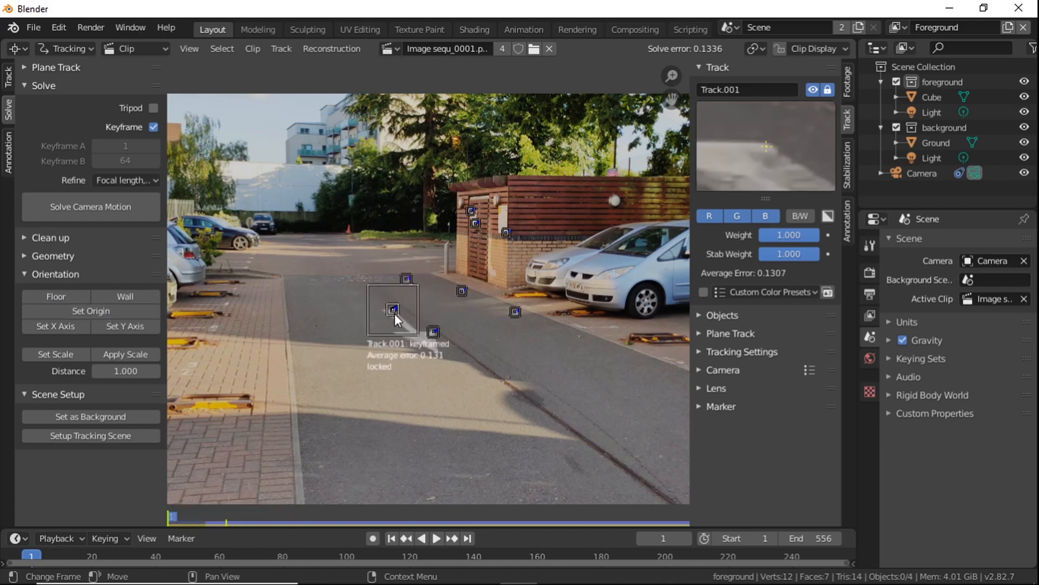
left_click(55, 327)
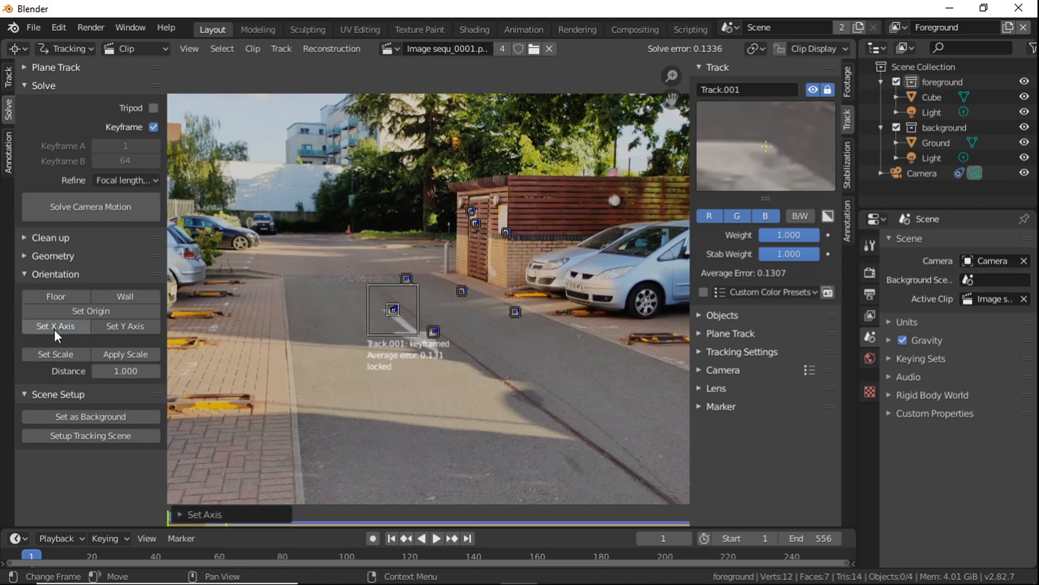
left_click(433, 331)
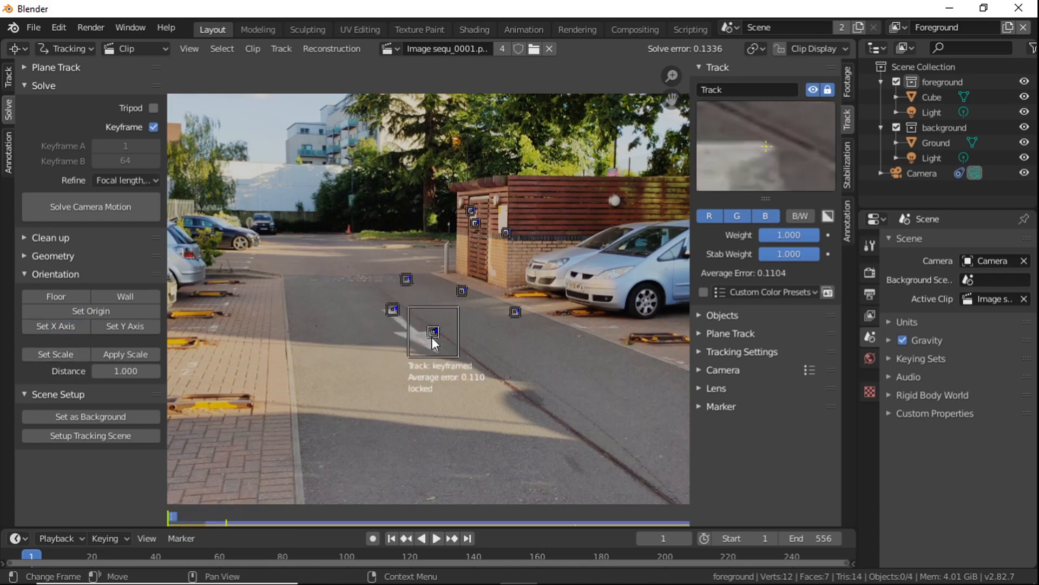
left_click(126, 324)
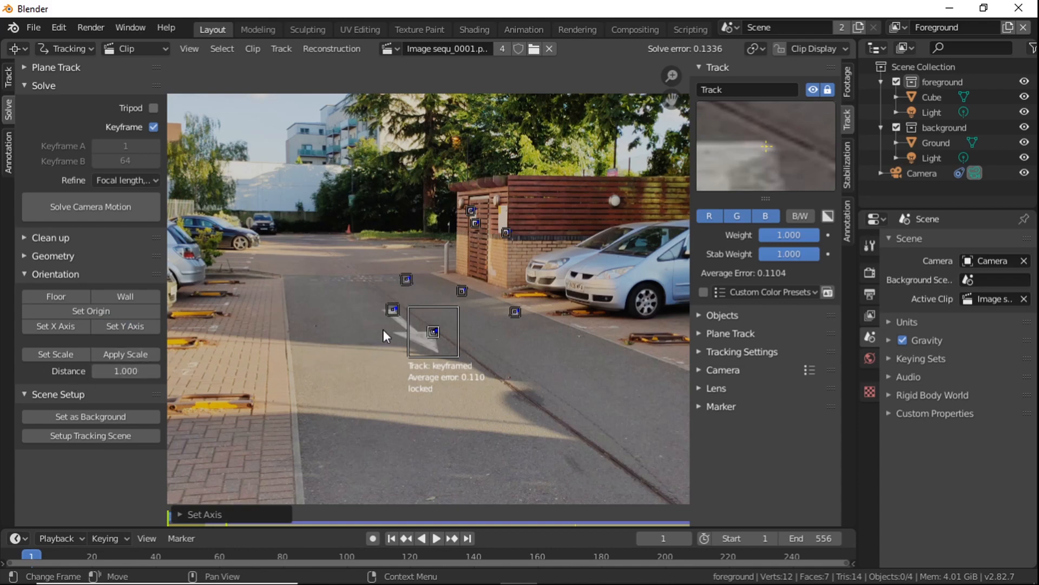
Select both arrow markers and set the scene scale with a distance of 1.5 between them
left_click(393, 308, "shift")
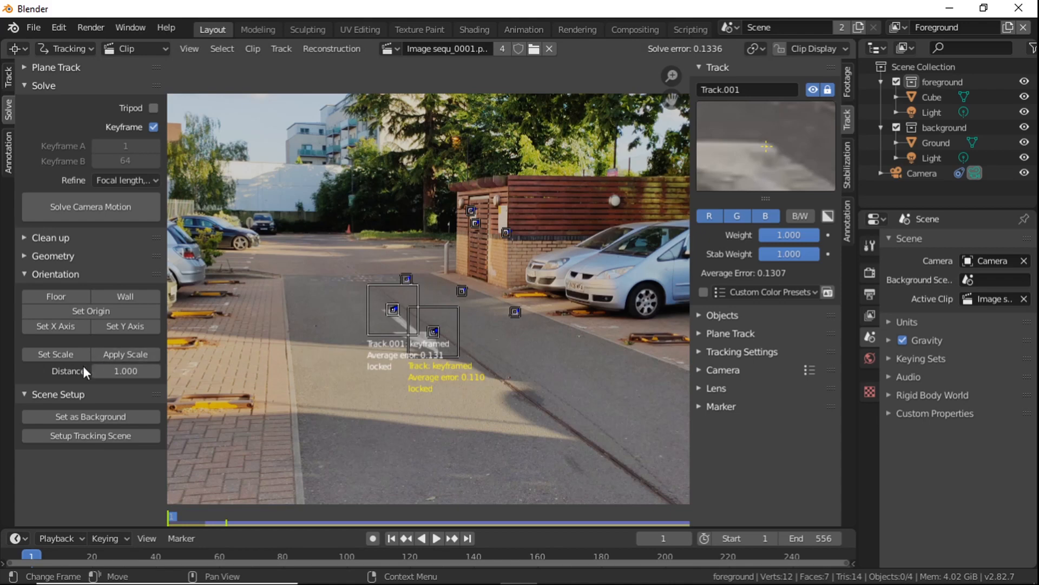
left_click(127, 371)
type("1.5")
key("Return")
left_click(46, 353)
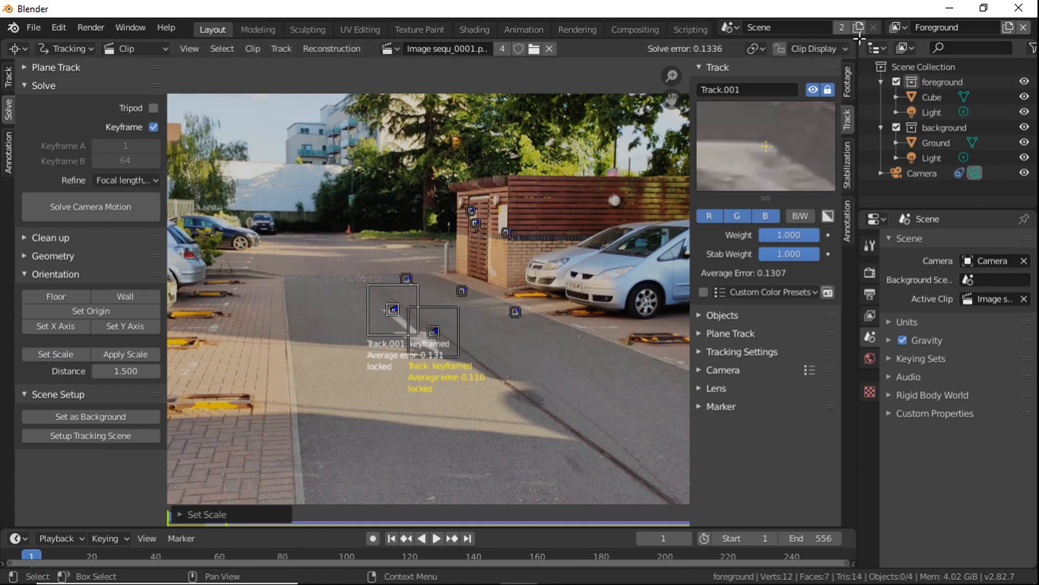
Split the clip editor in two, make the new area a 3D viewport, and view the scene through the camera
left_click_drag(850, 43, 433, 50)
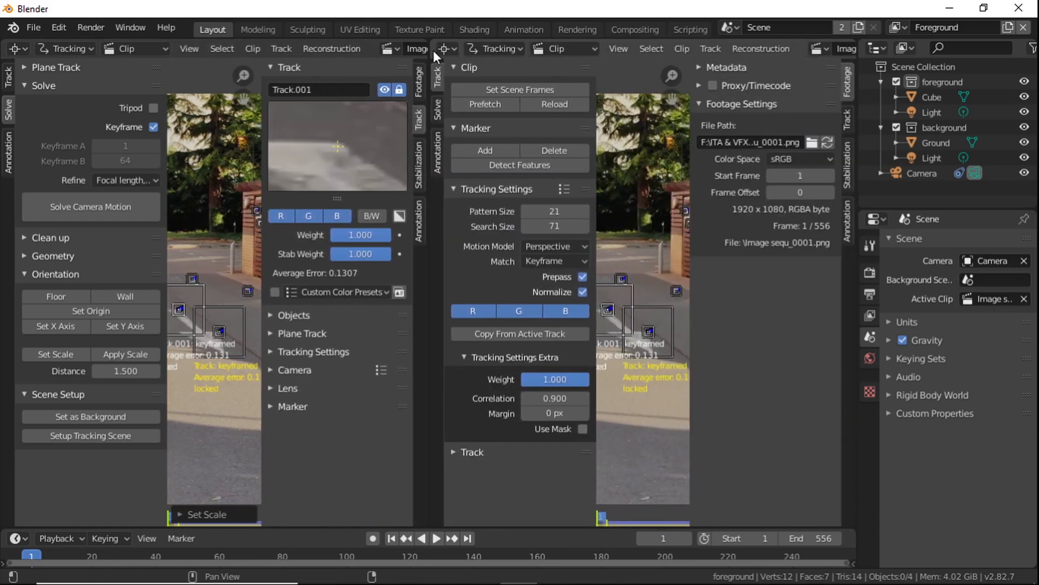
left_click(449, 49)
left_click(467, 104)
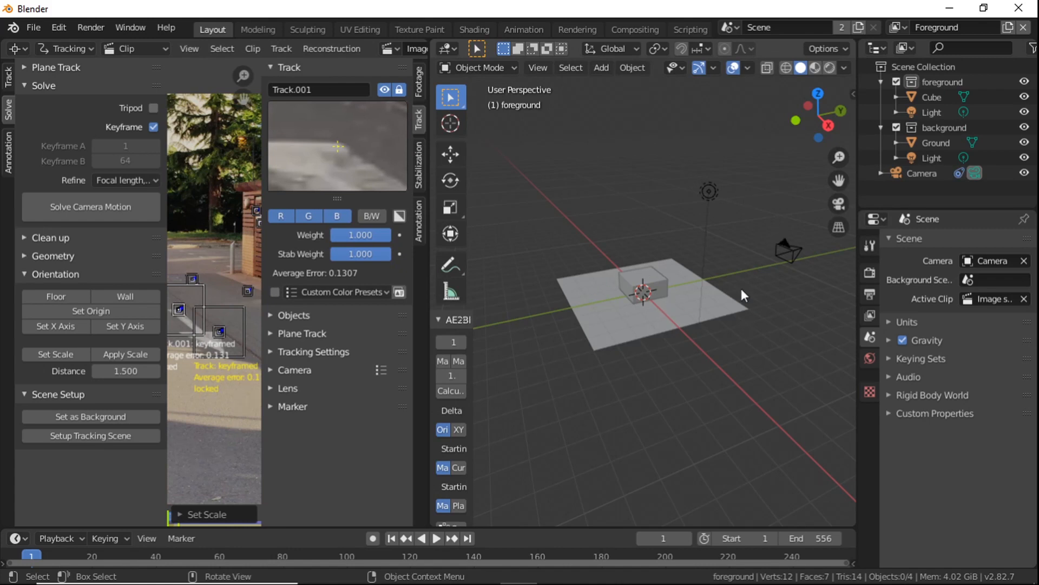
key("KP_0")
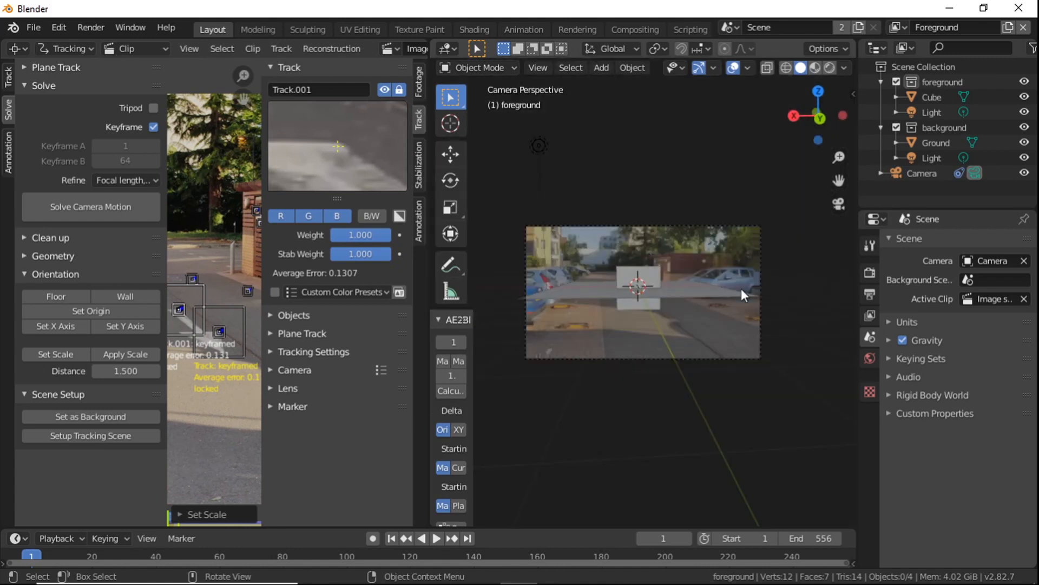
key("Home")
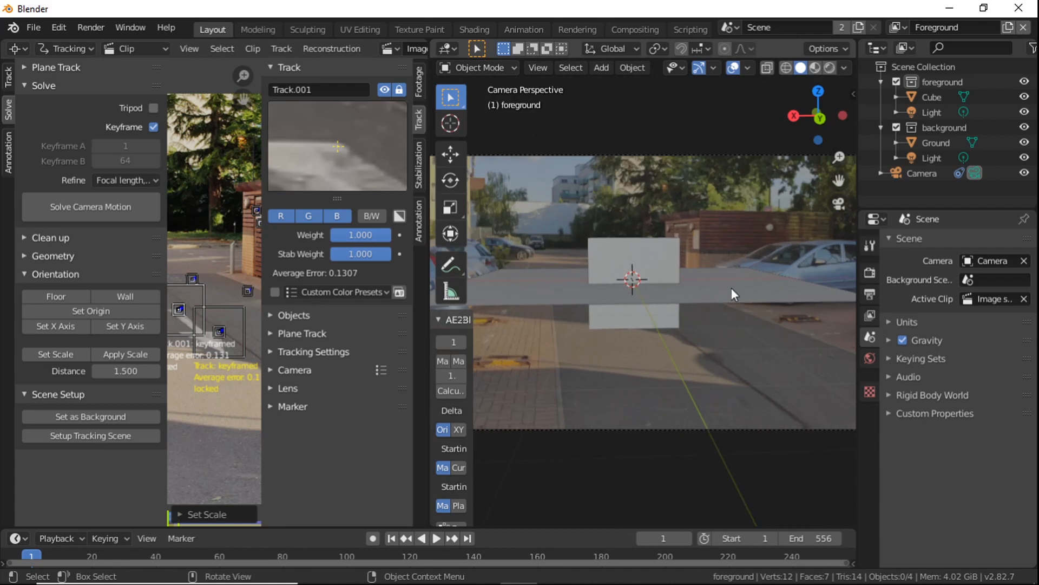
scroll(737, 293, "down", 1)
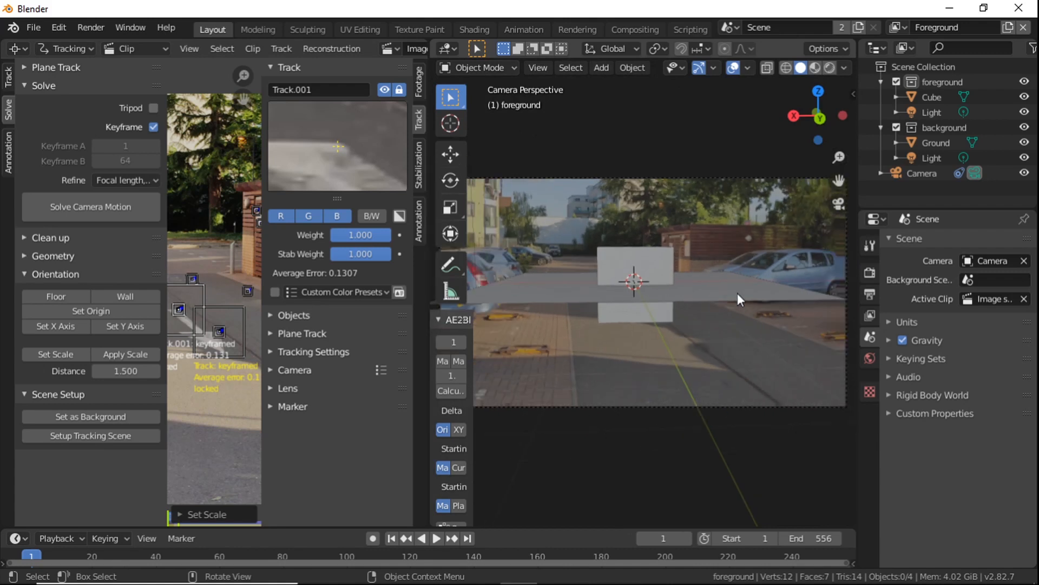
Delete the cube and scale the Ground plane down to about 0.63
left_click(644, 268)
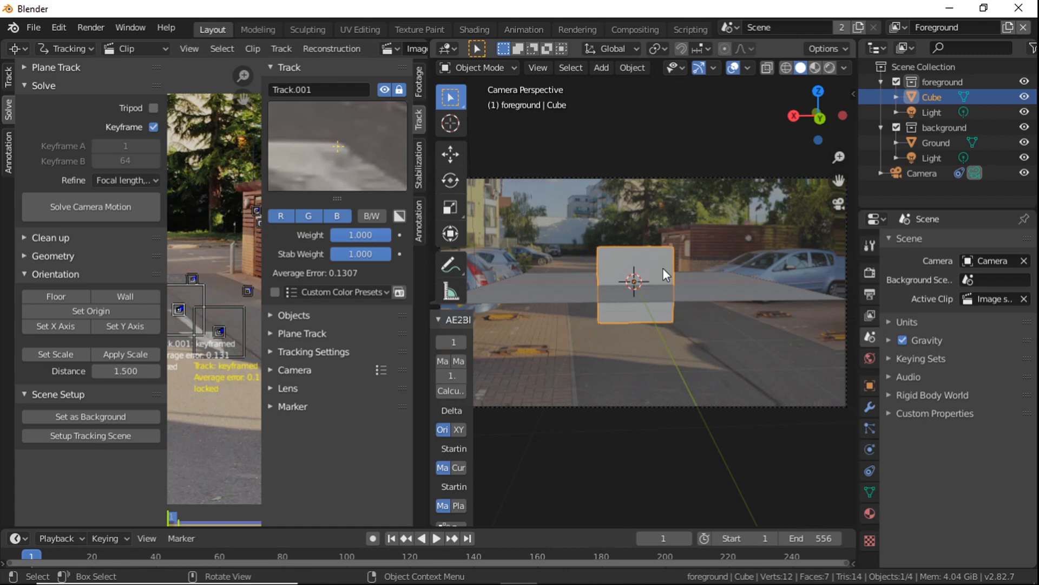
key("Delete")
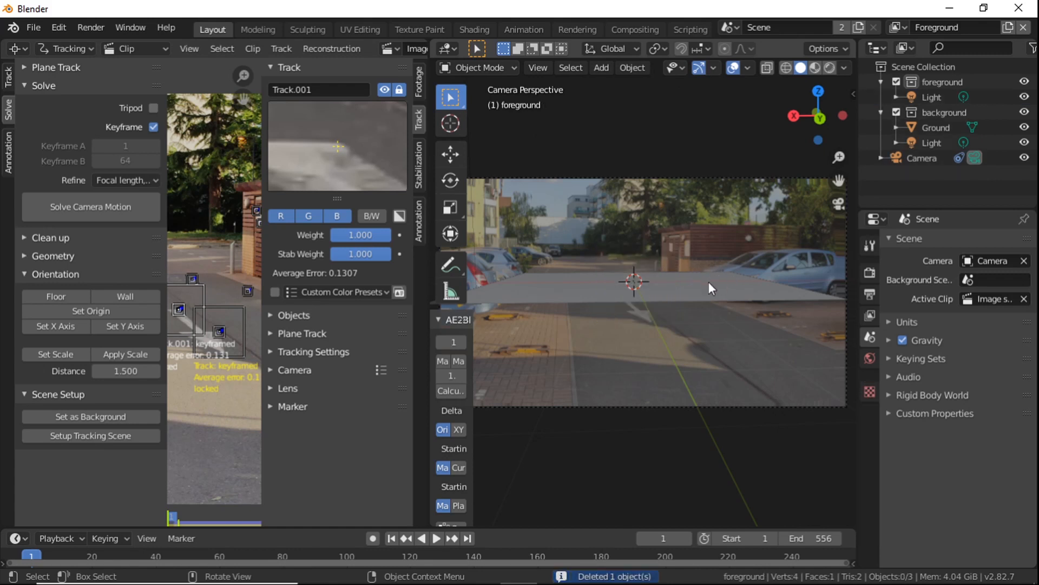
left_click(696, 288)
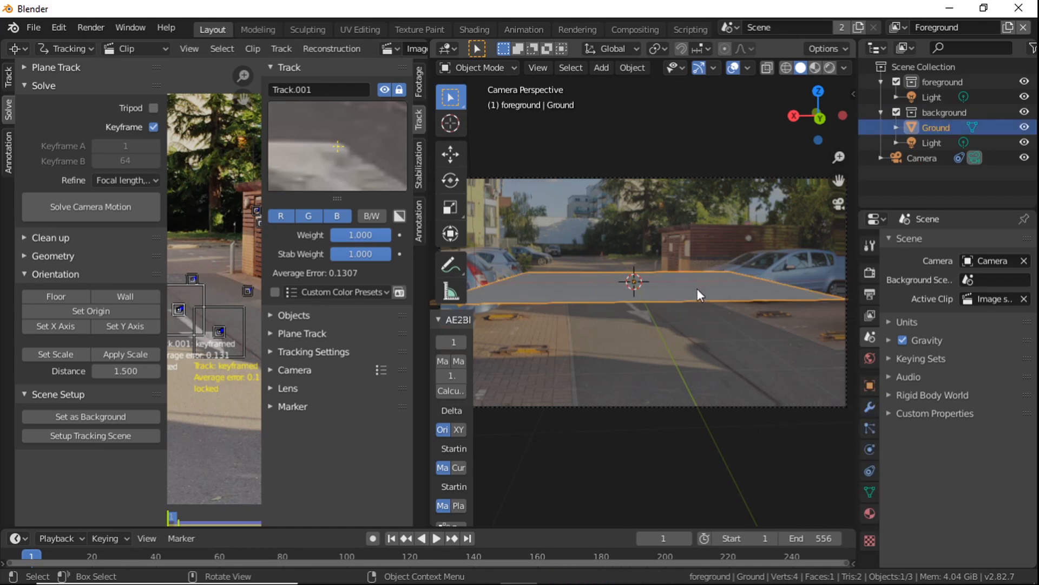
key("s")
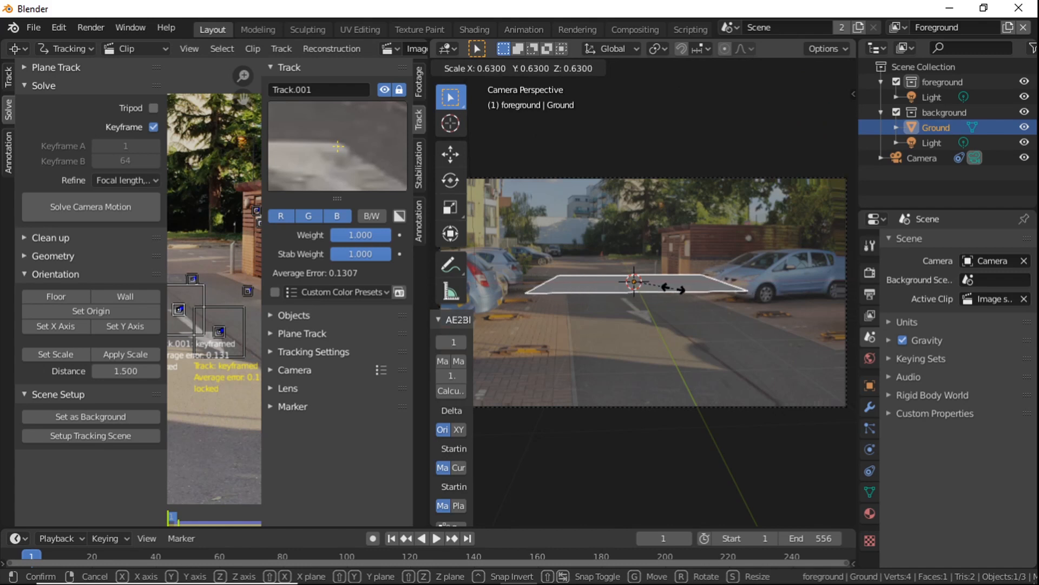
left_click(673, 288)
scroll(673, 288, "up", 1)
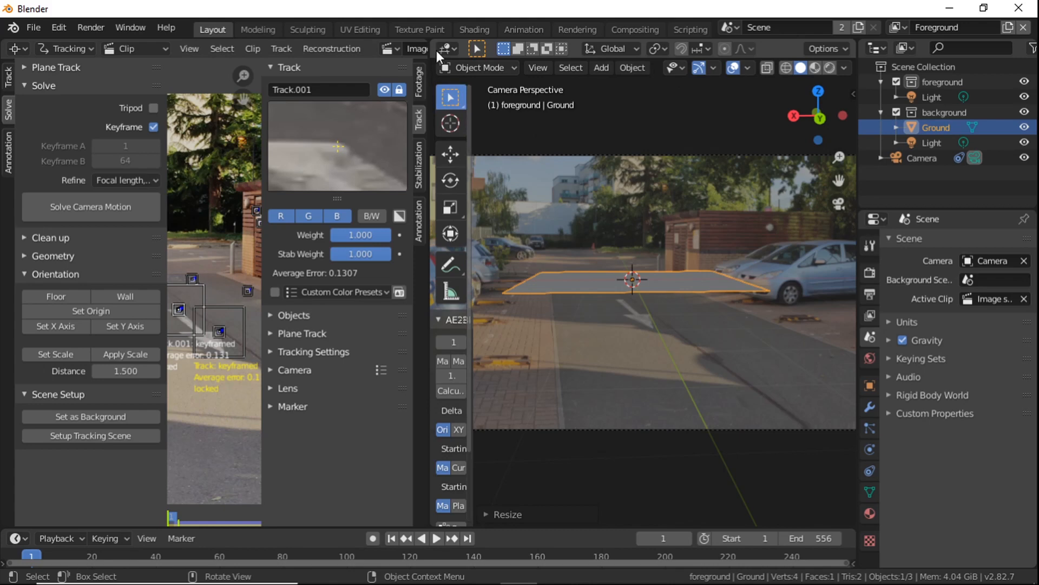
Expand the 3D viewport over the clip editor and rotate the Ground plane around the global Z axis to follow the road
left_click_drag(436, 50, 393, 44)
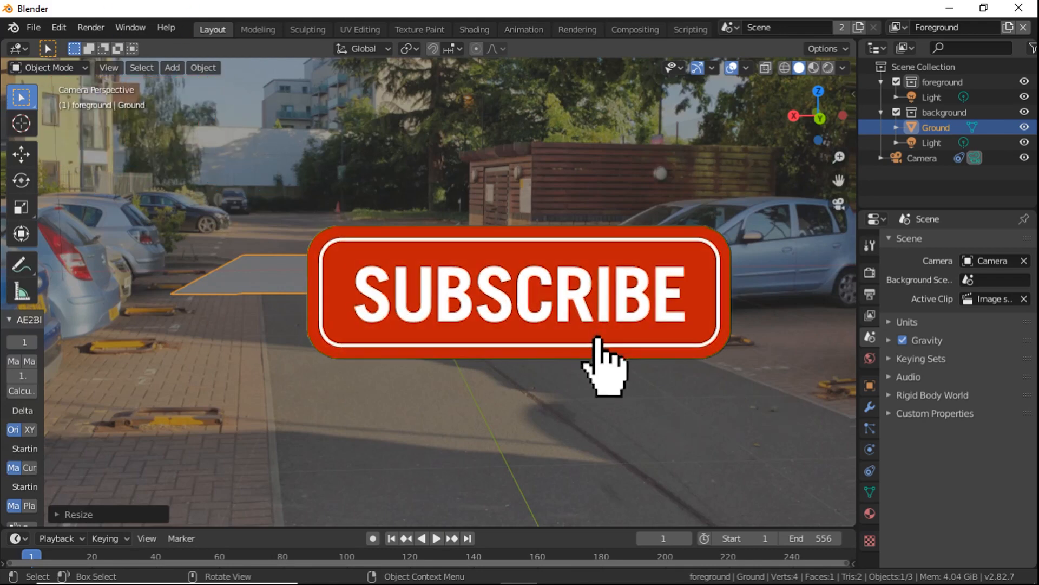
key("r")
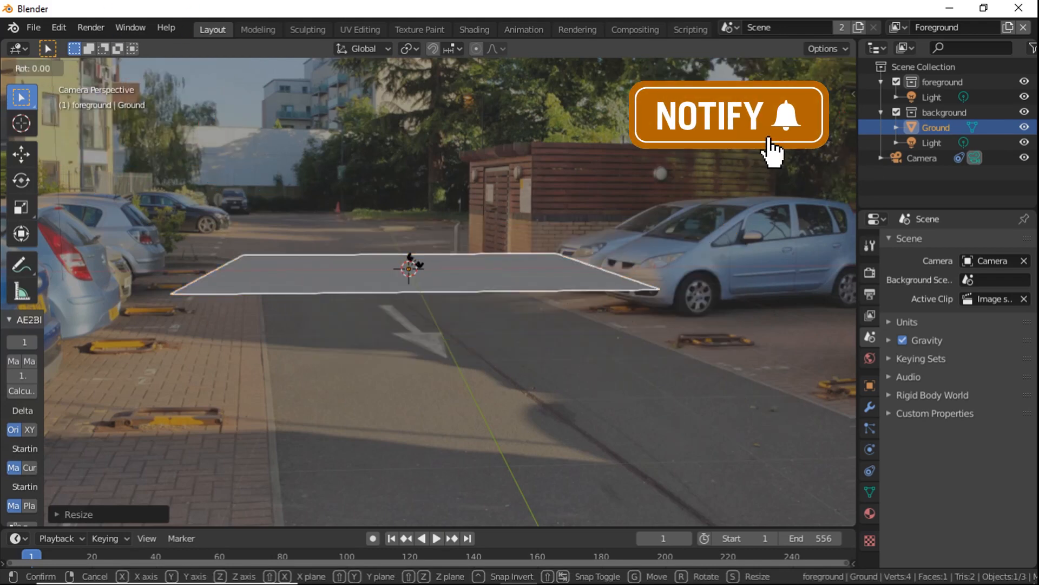
key("z")
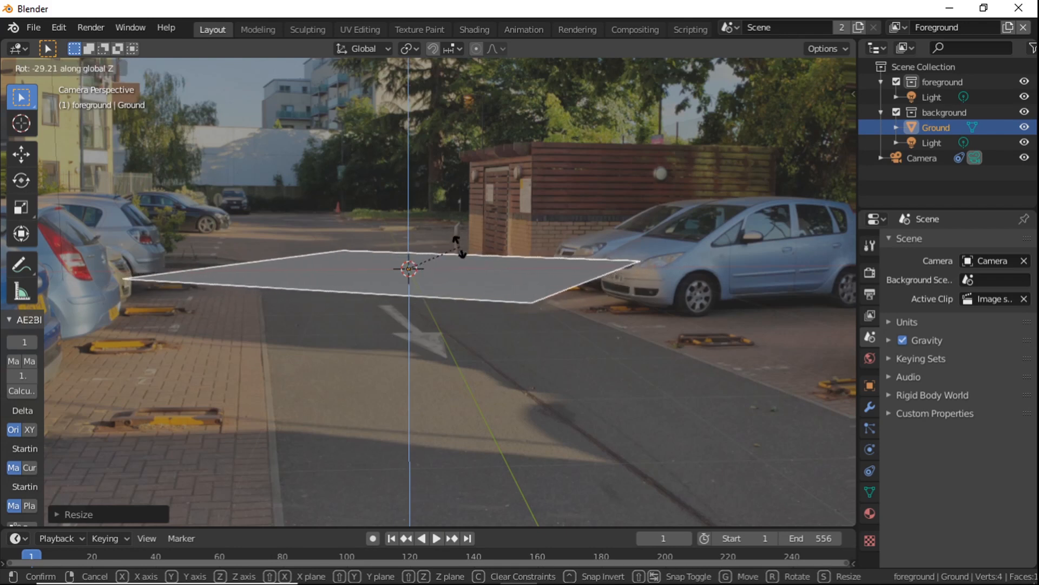
left_click(429, 233)
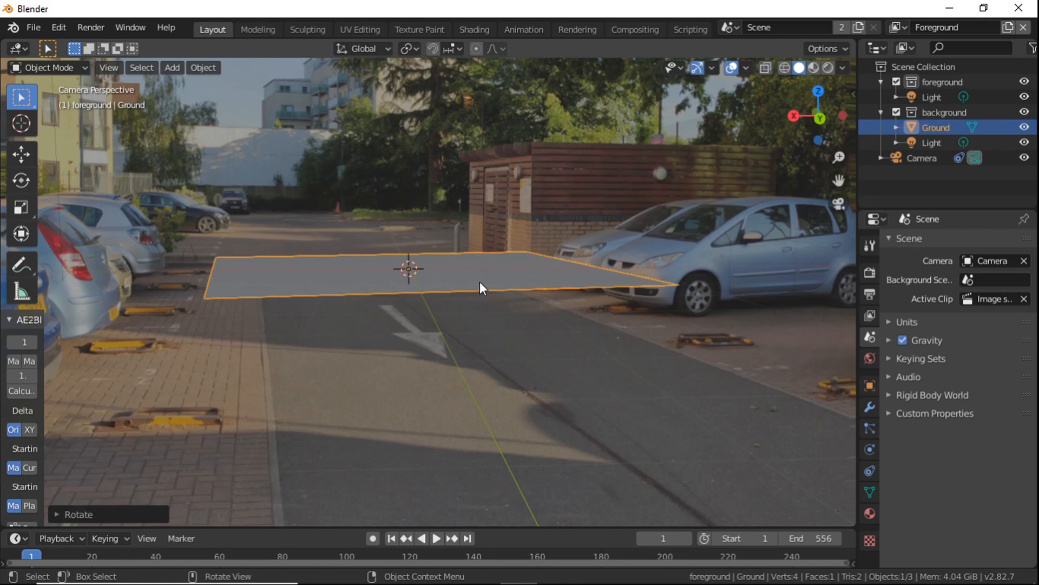
Move the Ground plane along the global X axis, away from the building, to centre it on the road
key("g")
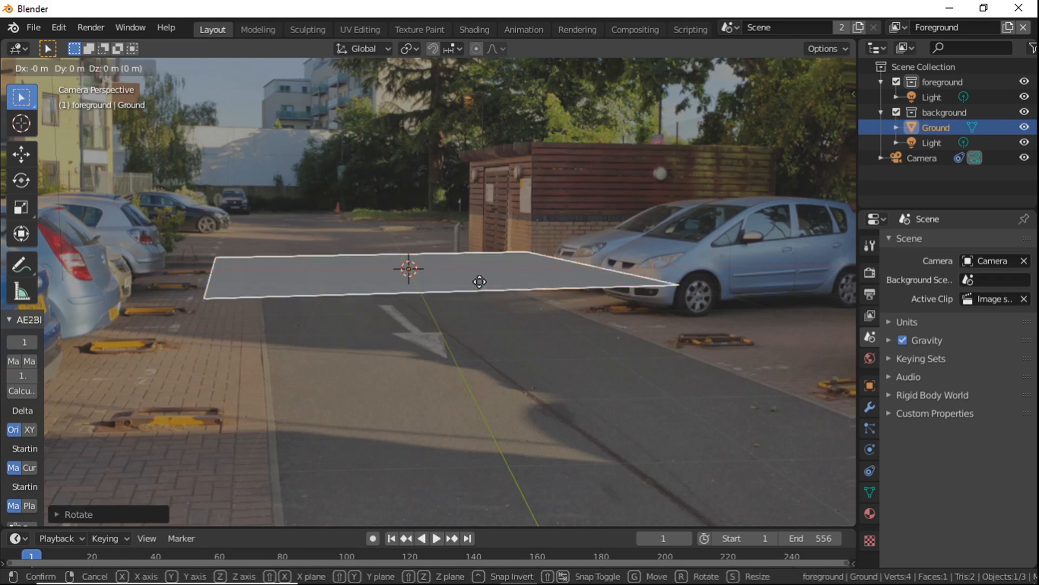
key("x")
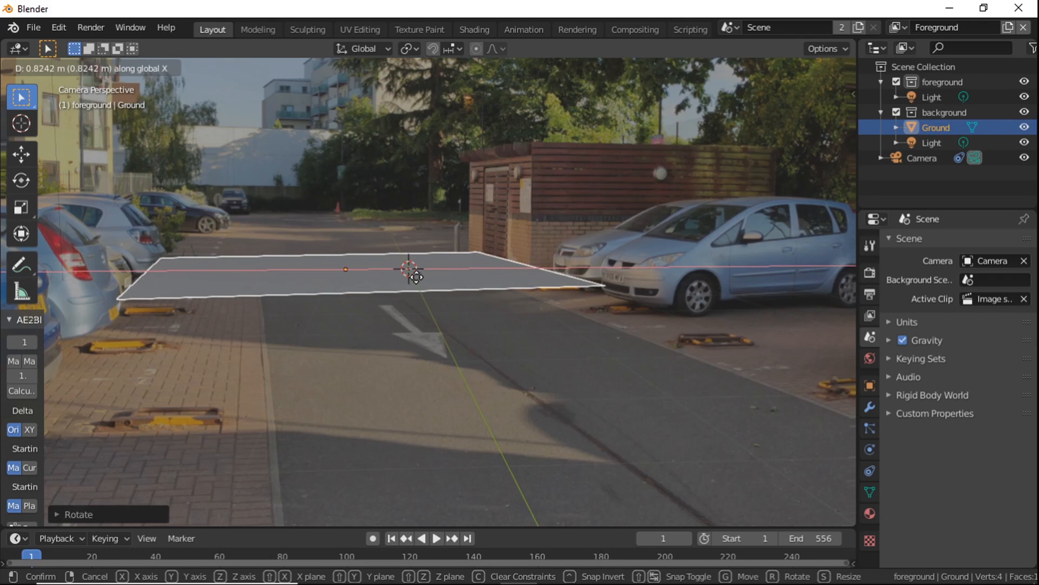
left_click(429, 277)
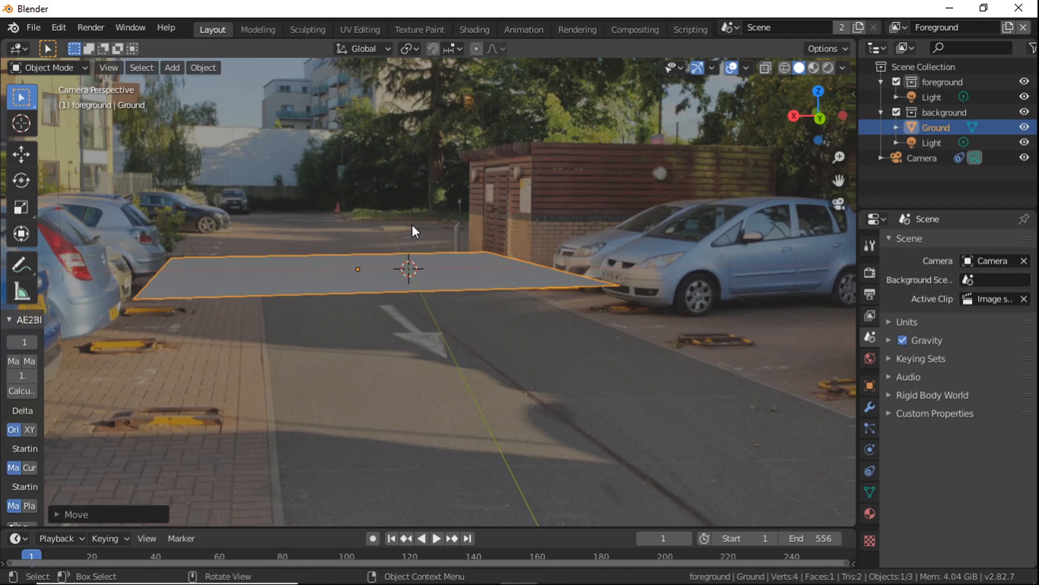
Import the FBX model "fiter2 try.fbx" from the ITA & VFX folder
left_click(30, 28)
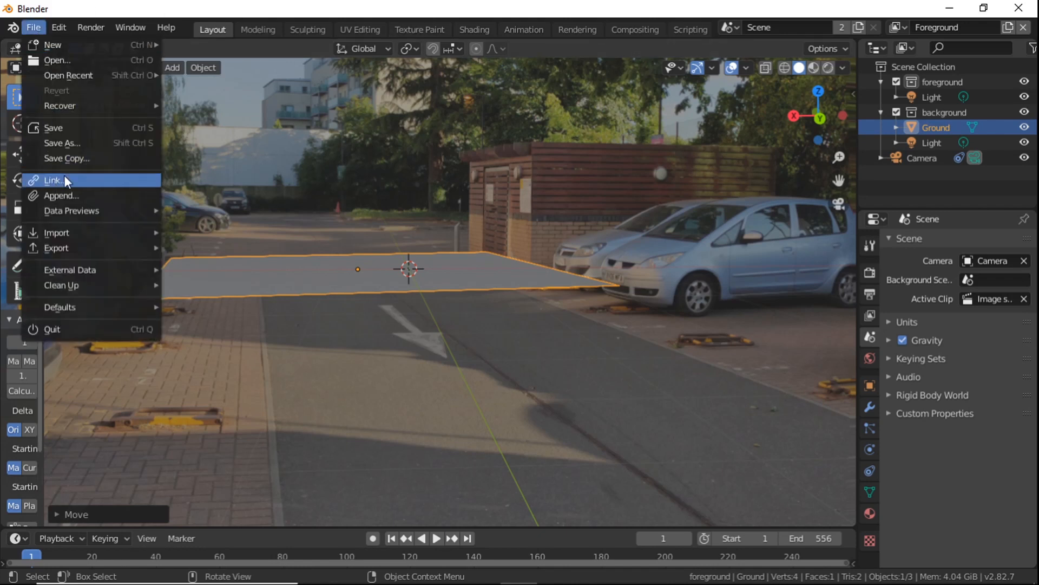
mouse_move(88, 232)
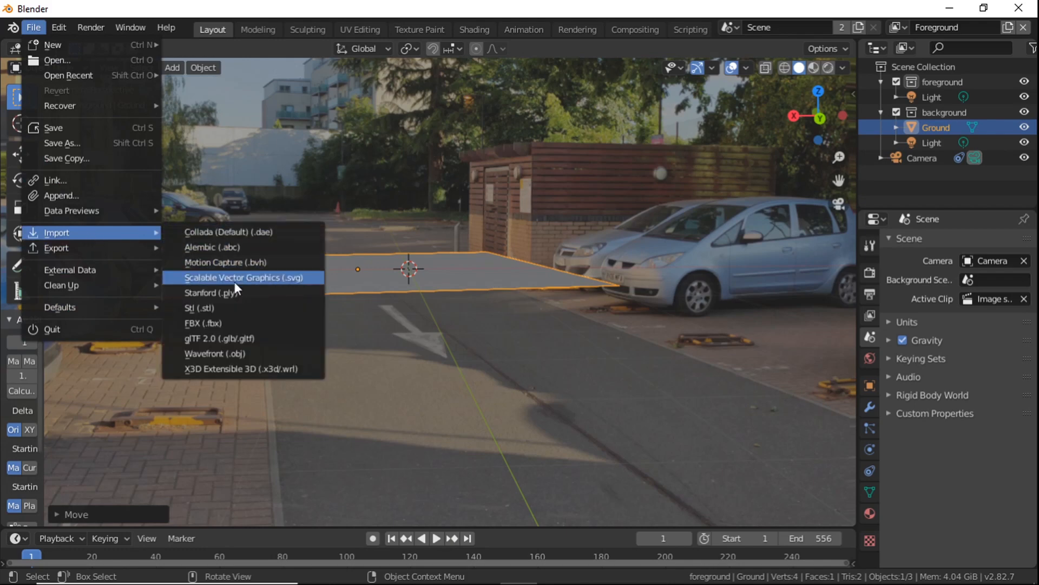
left_click(222, 318)
scroll(492, 251, "down", 2)
double_click(498, 379)
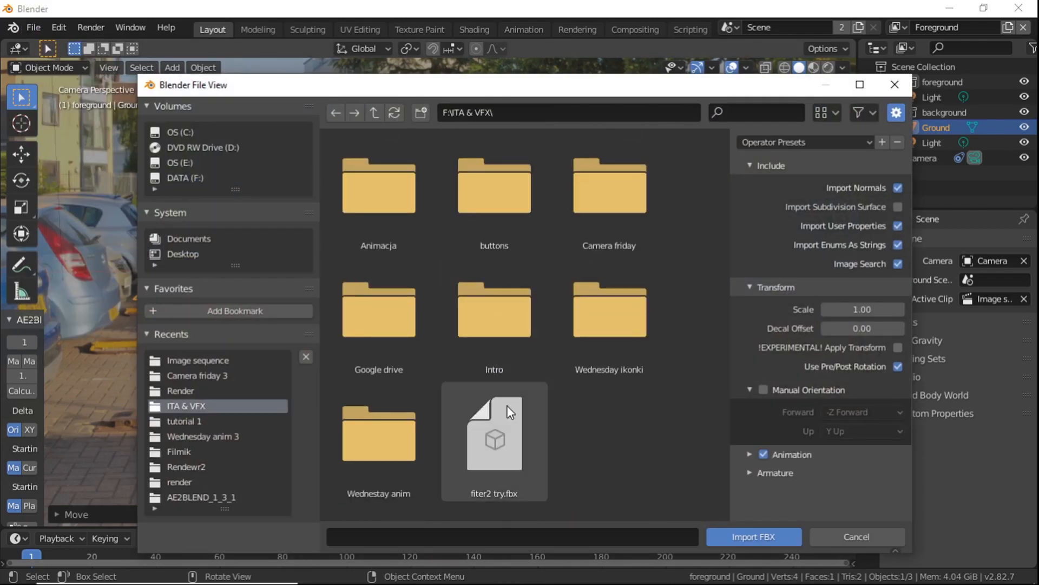
double_click(508, 411)
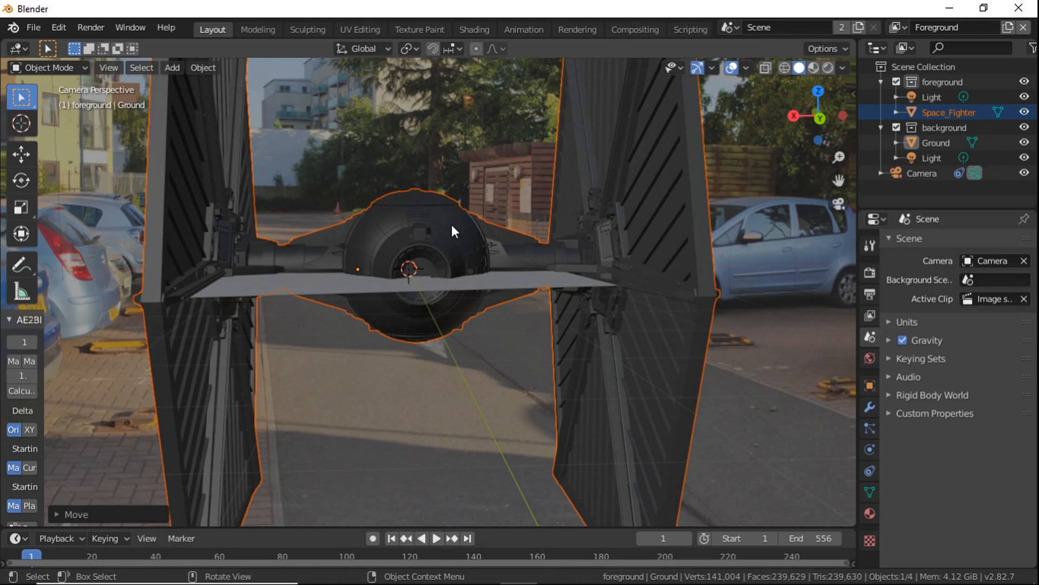
Scale the imported Space_Fighter down uniformly to about 0.59
key("s")
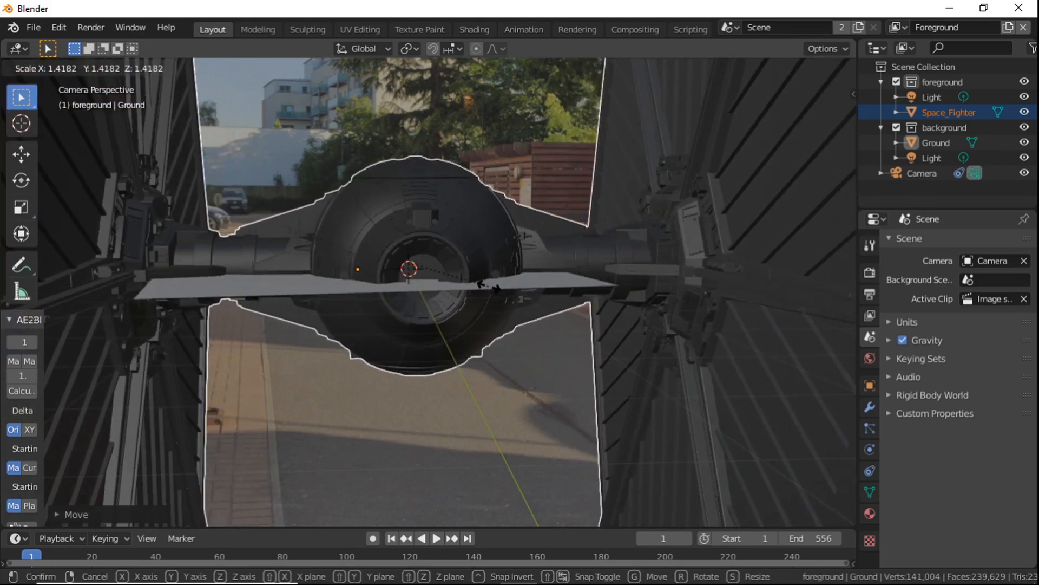
mouse_move(492, 149)
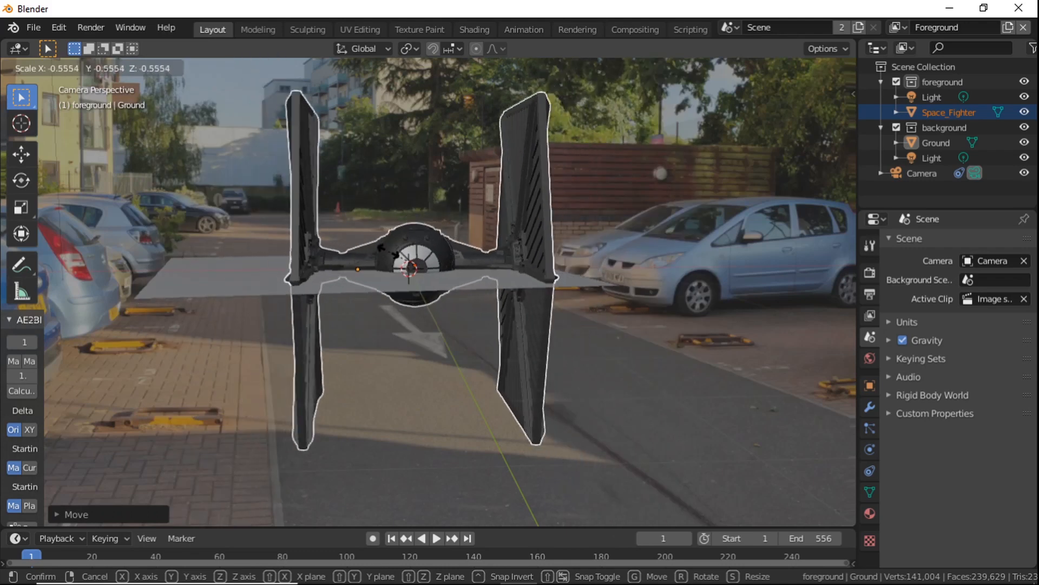
mouse_move(411, 251)
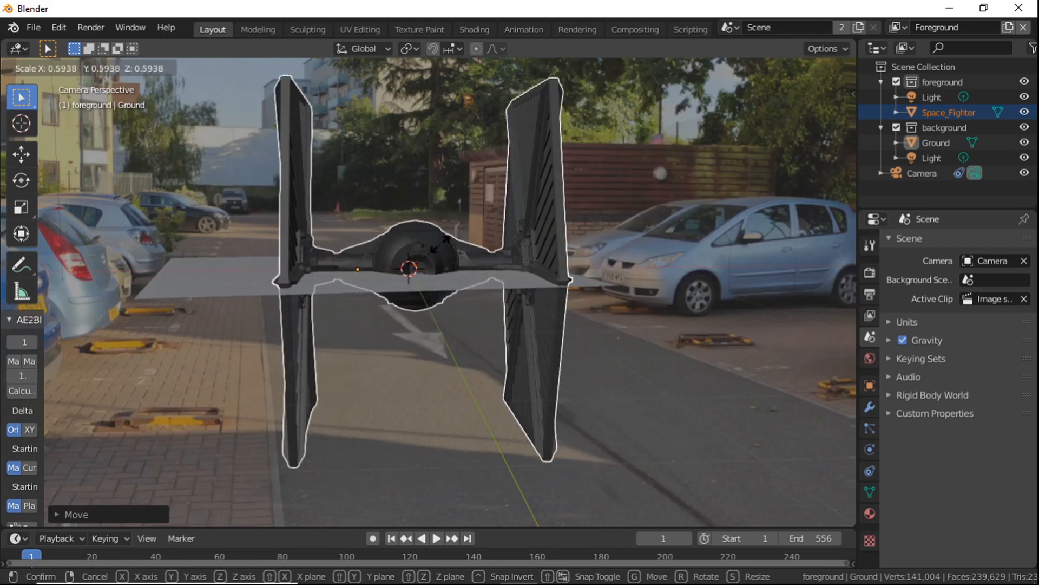
left_click(439, 245)
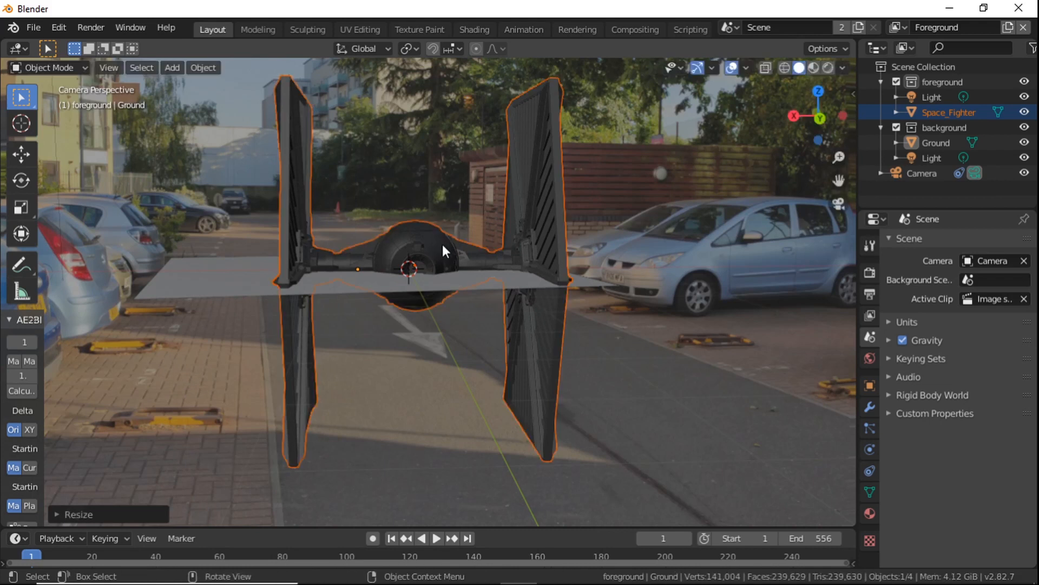
Raise the Space_Fighter about 2.14 m along the global Z axis so its wings stand on the Ground plane
key("g")
key("z")
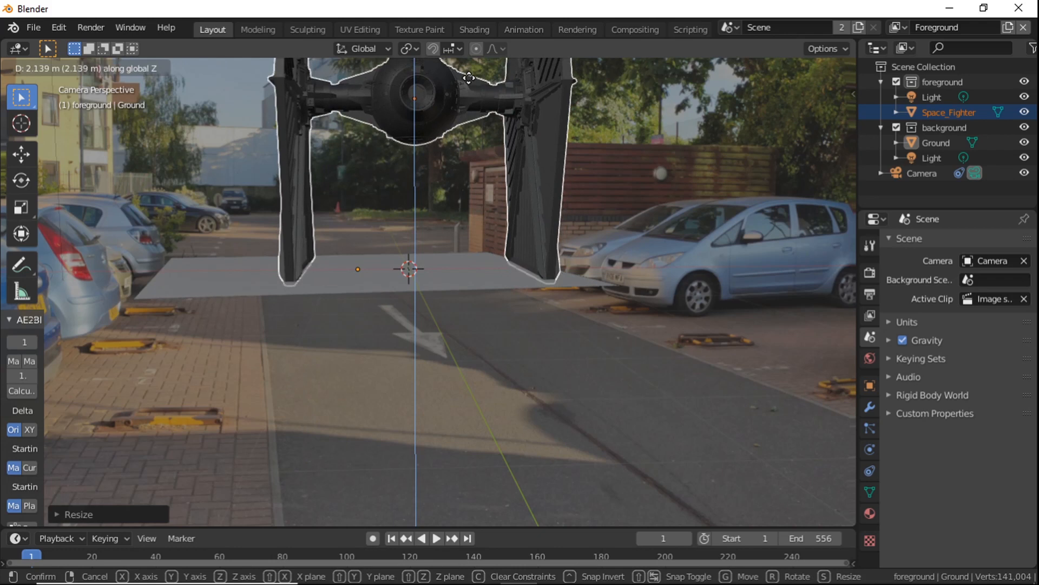
left_click(469, 77)
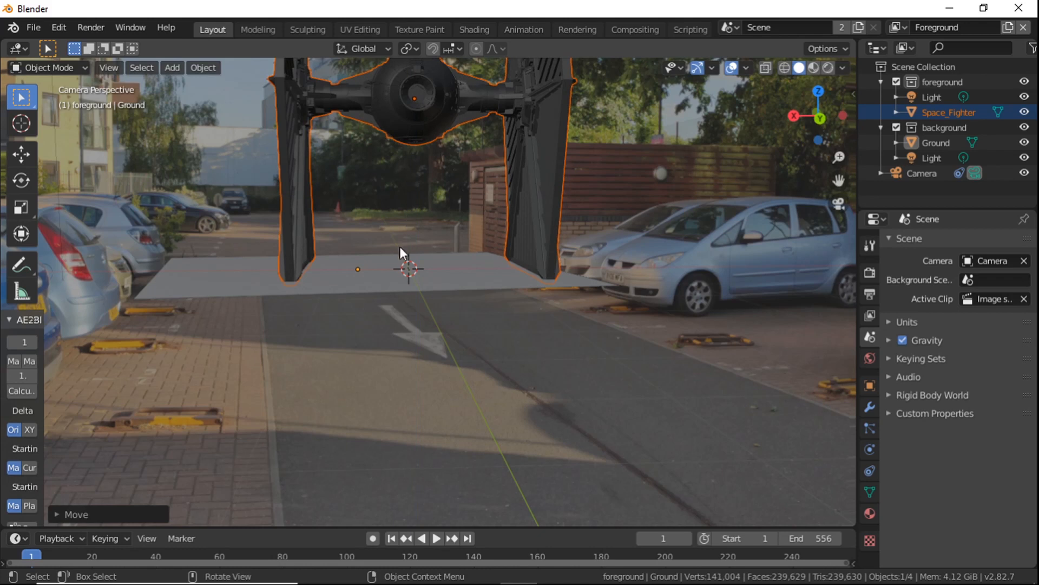
Move the Space_Fighter and the Ground plane together about 1.38 m along the global Y axis
left_click(381, 270, "shift")
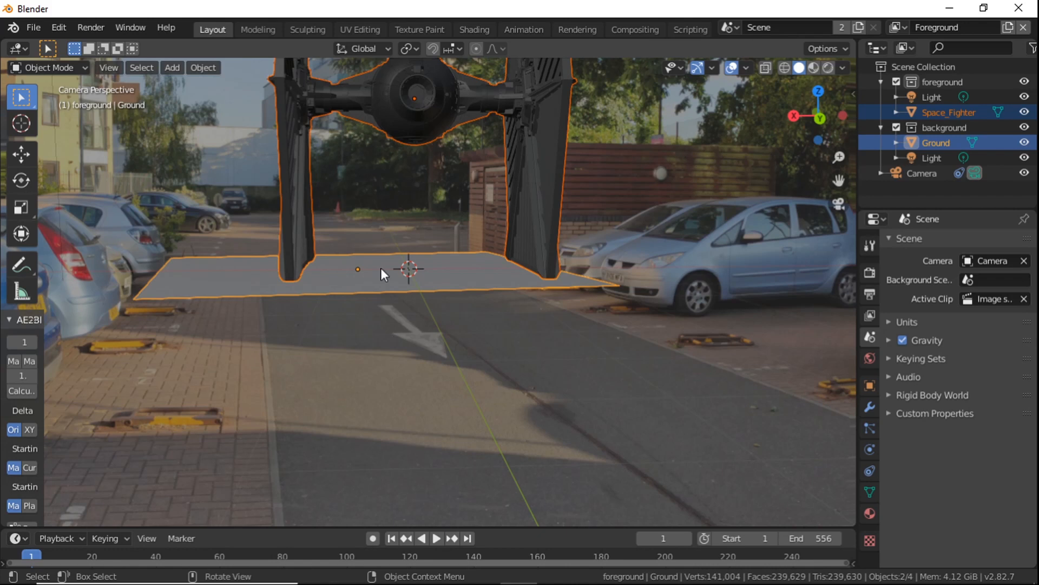
key("g")
key("y")
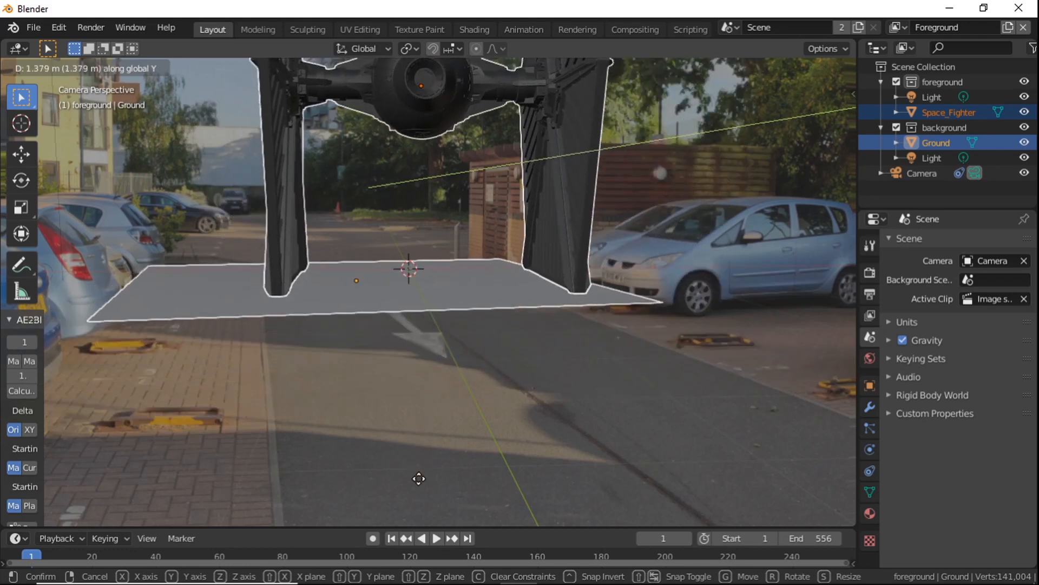
left_click(419, 478)
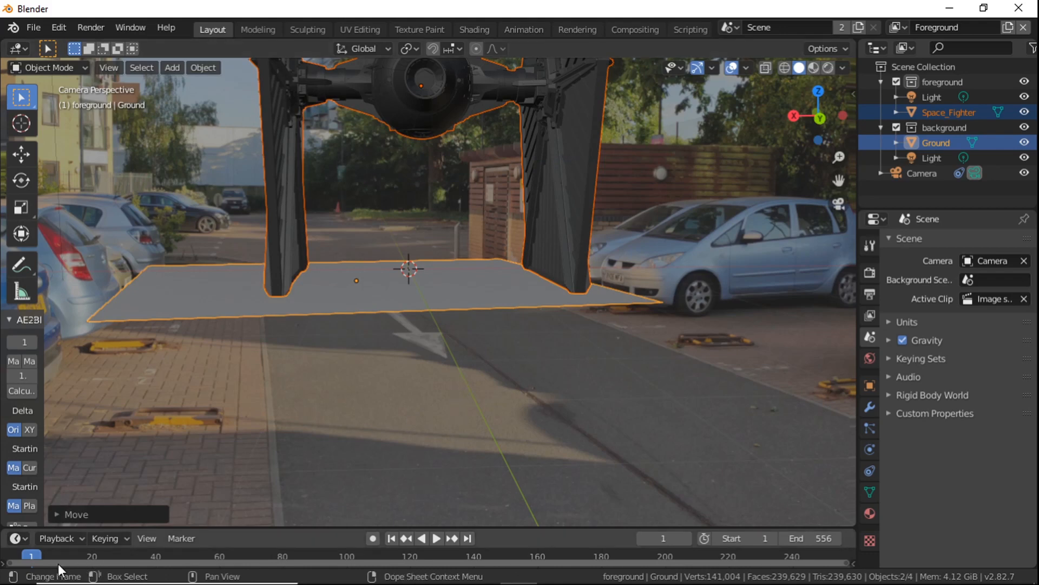
Play the shot to frame 378 and shift only the Space_Fighter about 0.33 m along the global X axis
key("space")
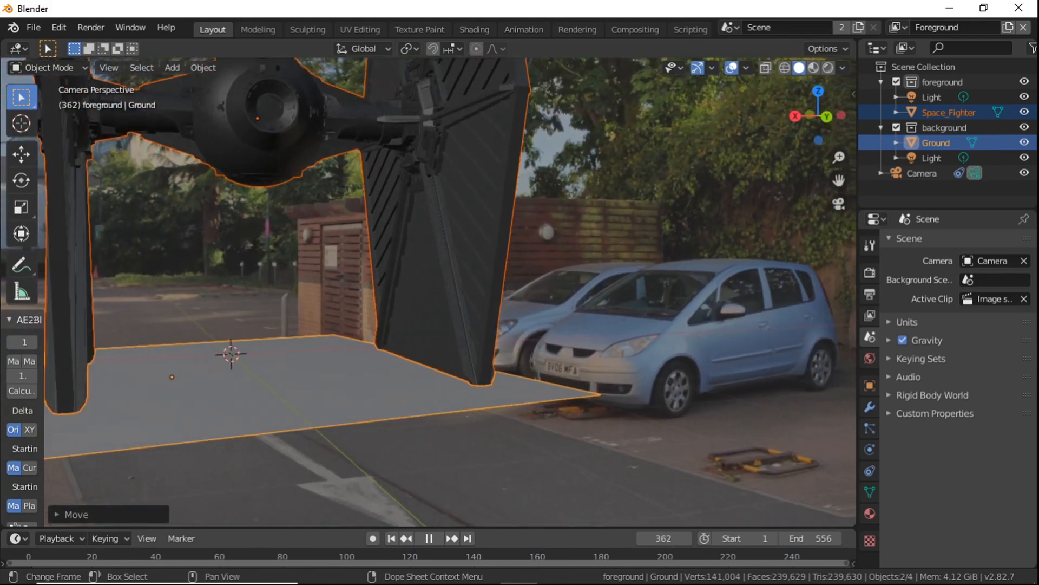
key("space")
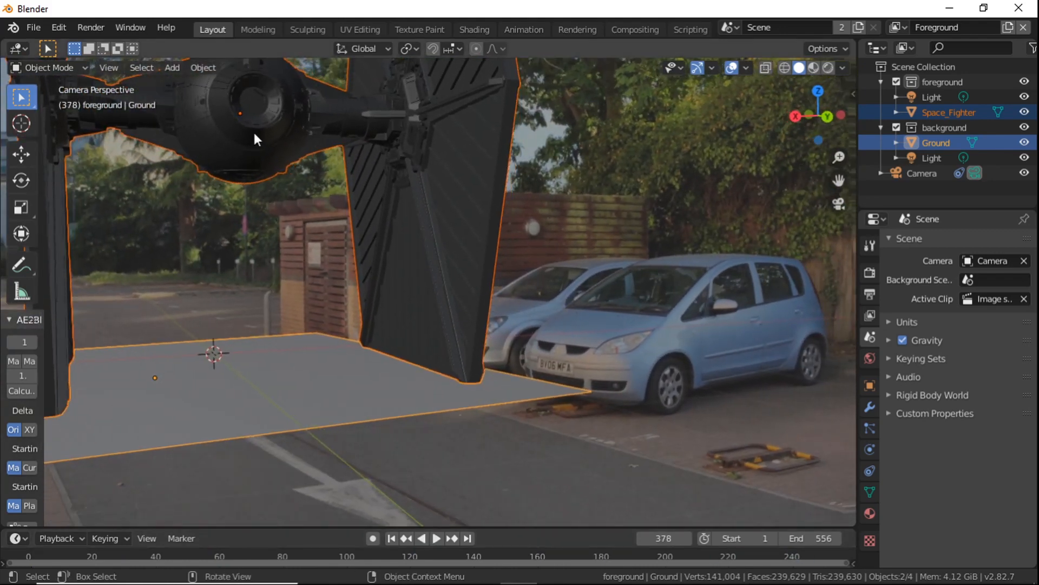
left_click(281, 136)
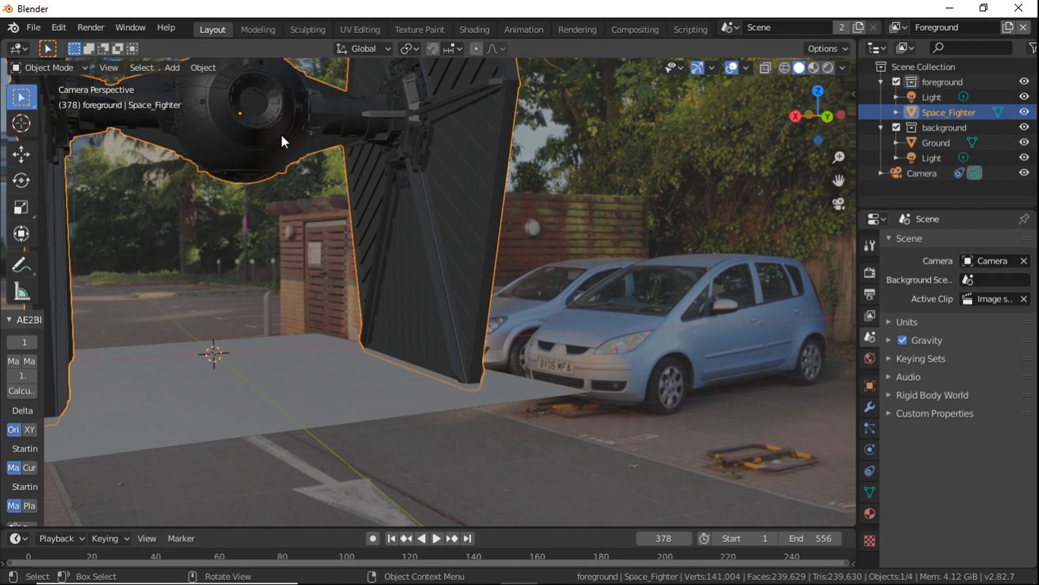
key("g")
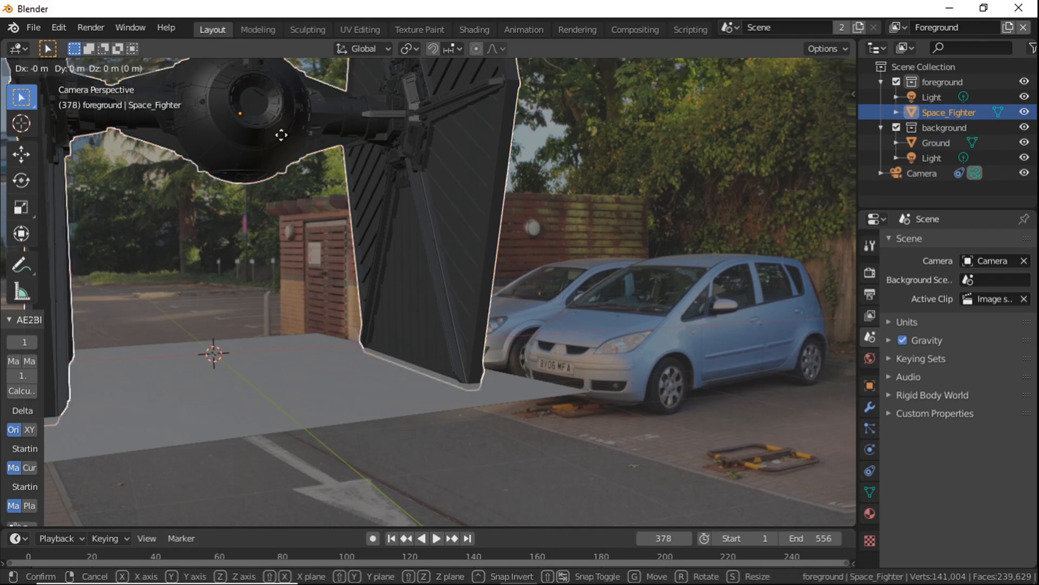
key("x")
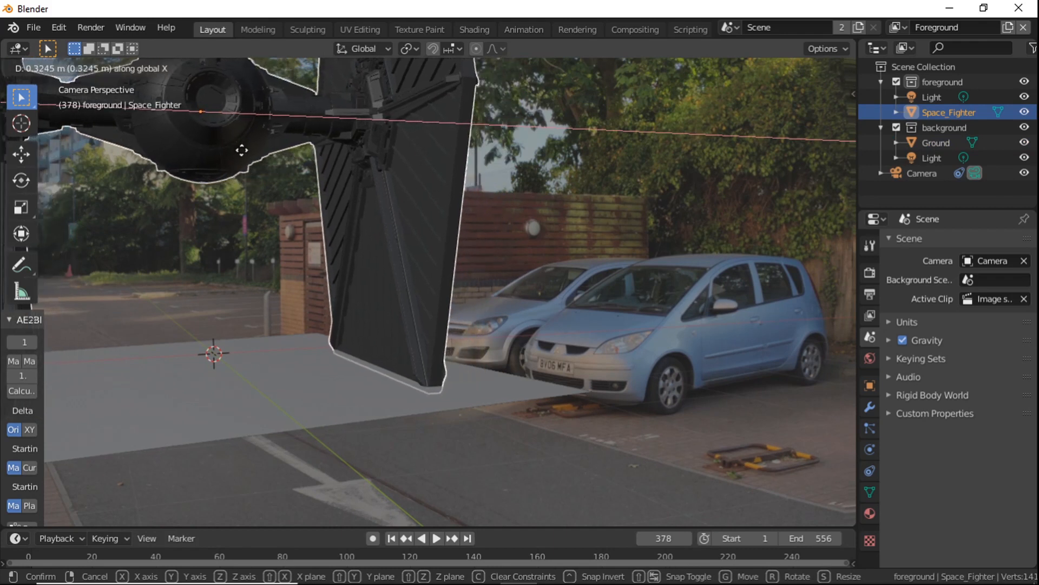
left_click(242, 156)
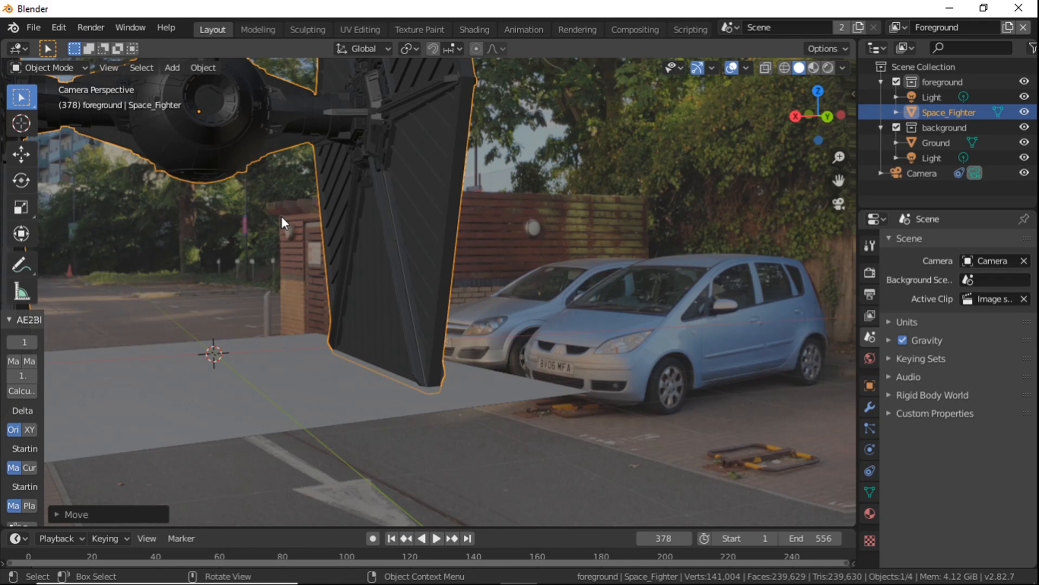
Raise the Space_Fighter slightly along the global Z axis so its wings rest on the Ground plane
key("g")
key("z")
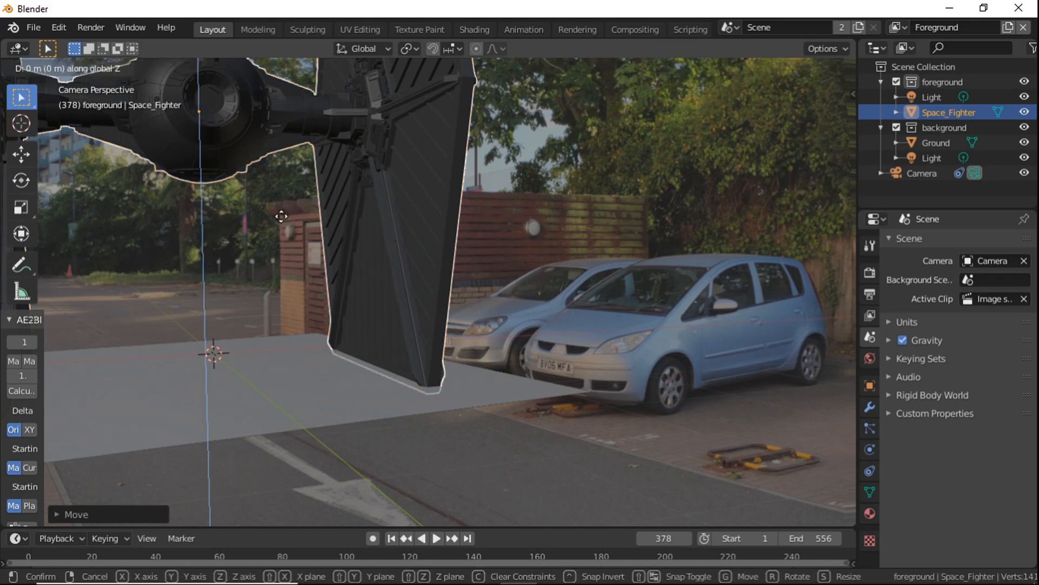
left_click(279, 210)
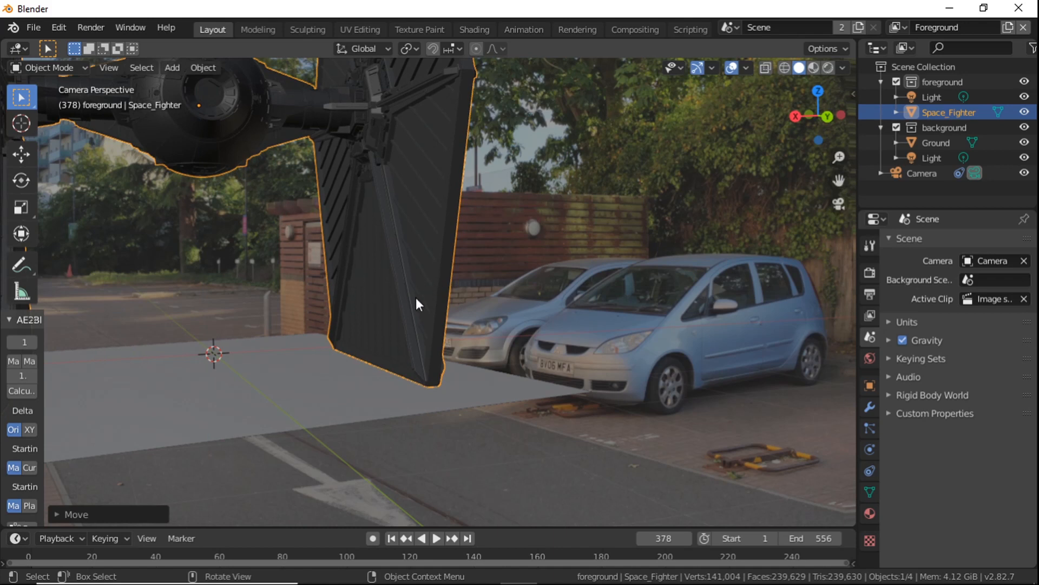
Rotate the Space_Fighter 180° about the global Z axis
left_click(235, 143)
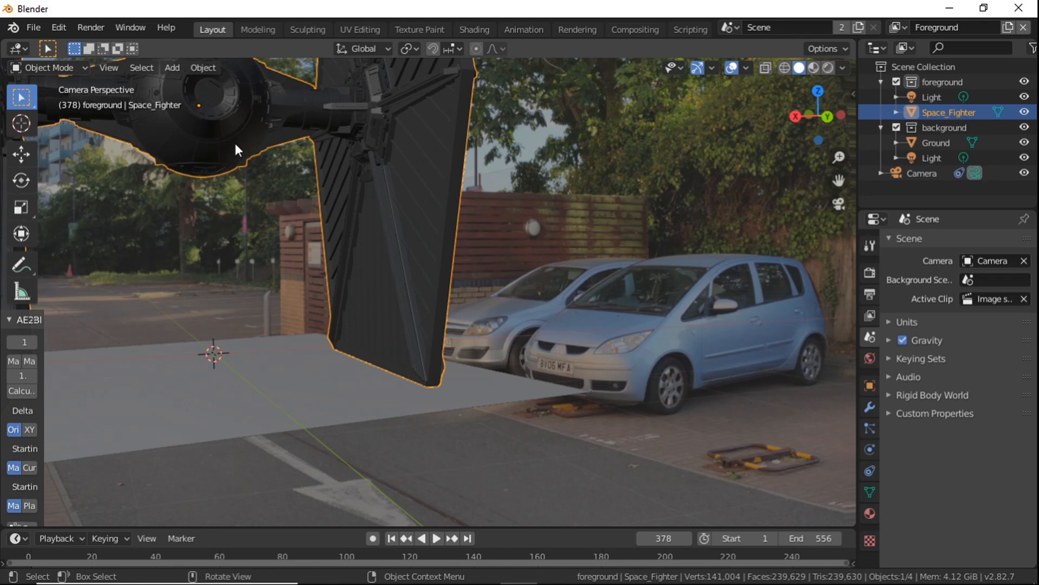
key("r")
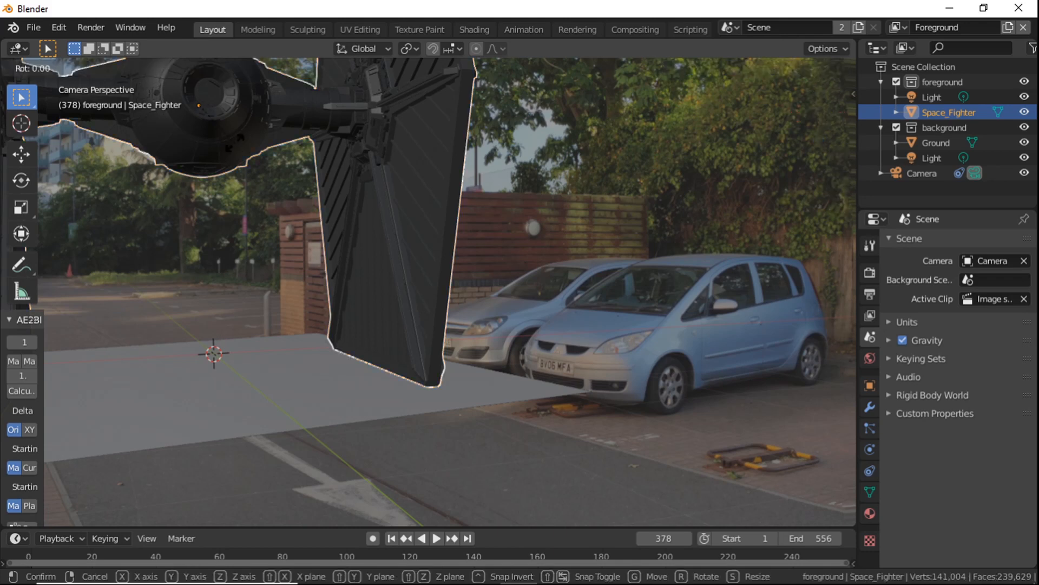
type("z180")
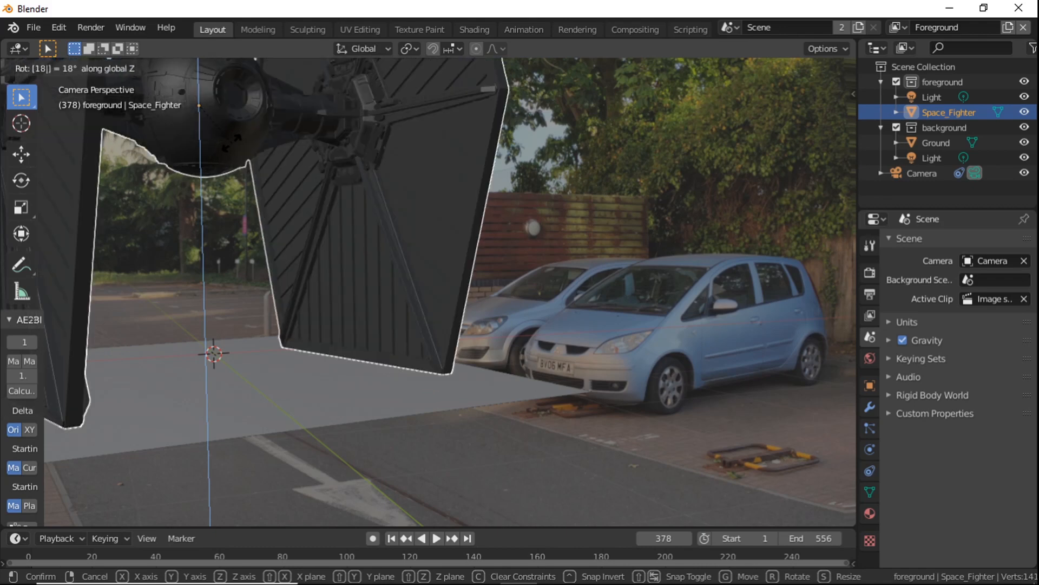
key("Return")
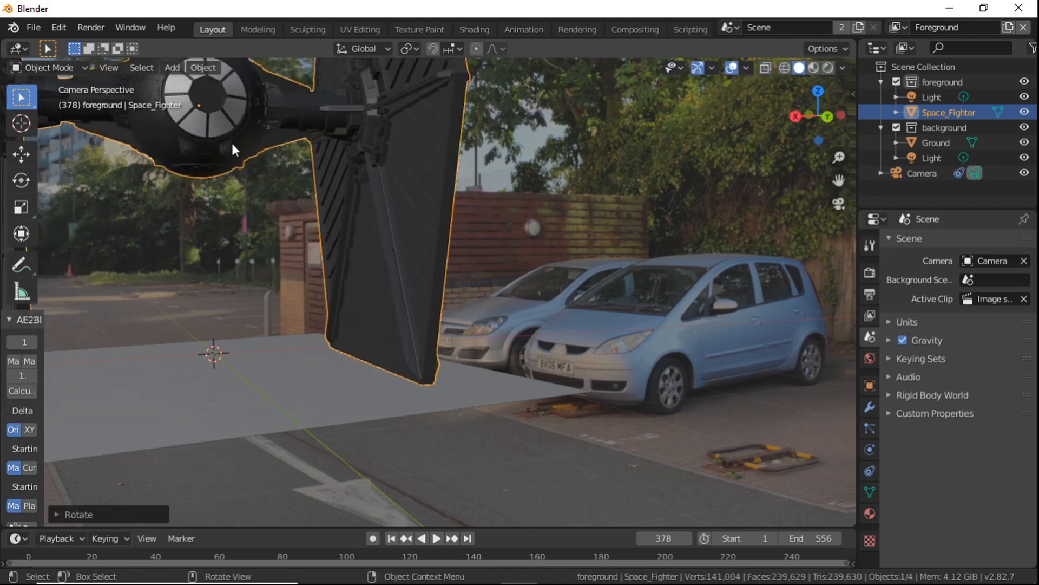
Return to frame 1 and put the Ground plane into the foreground collection
left_click(34, 557)
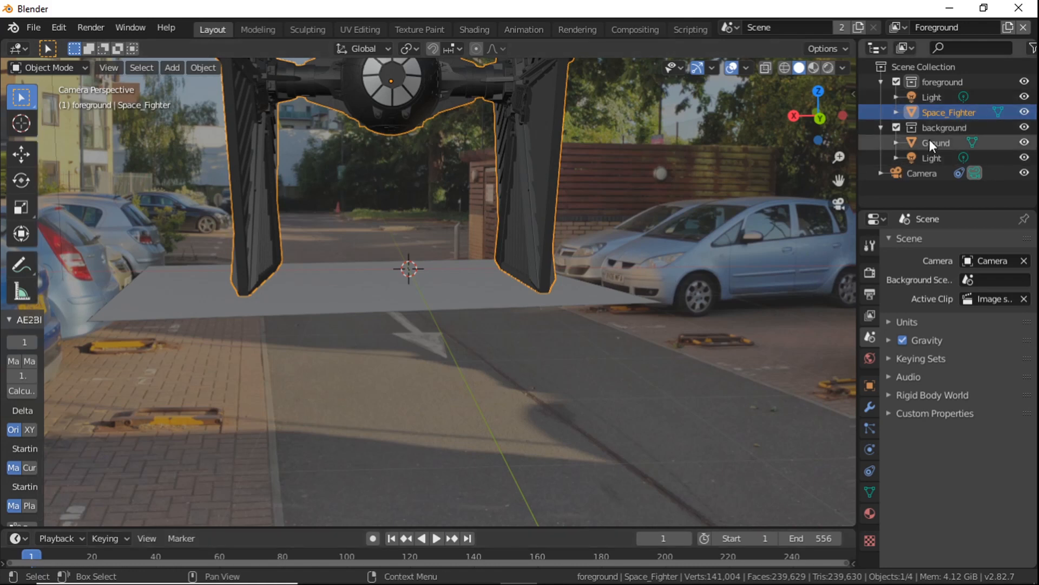
left_click_drag(930, 139, 926, 83)
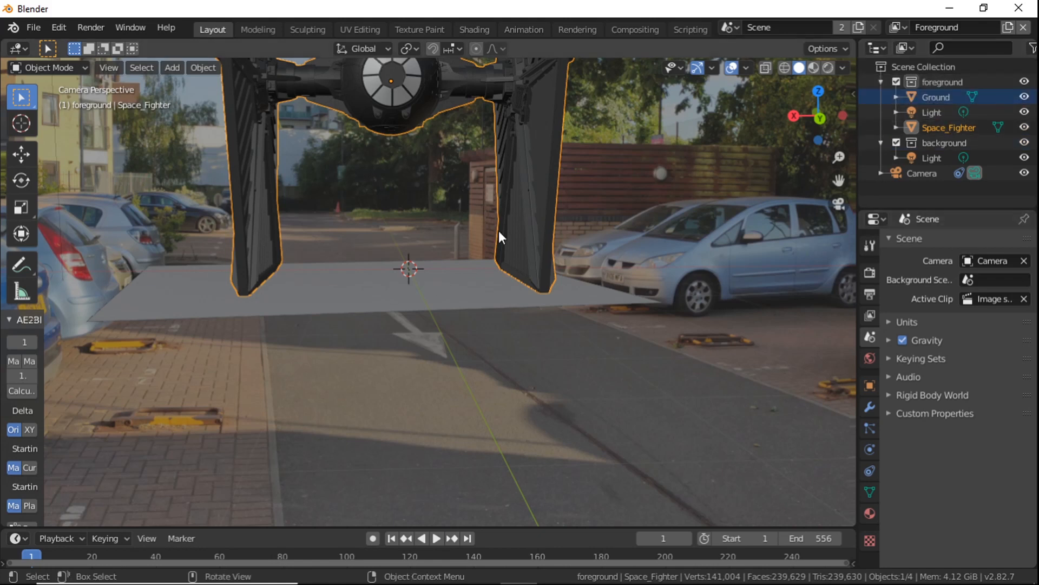
Give the Space_Fighter's Tie_Fighter_Windows material a Glass BSDF surface with roughness 0
left_click(407, 92)
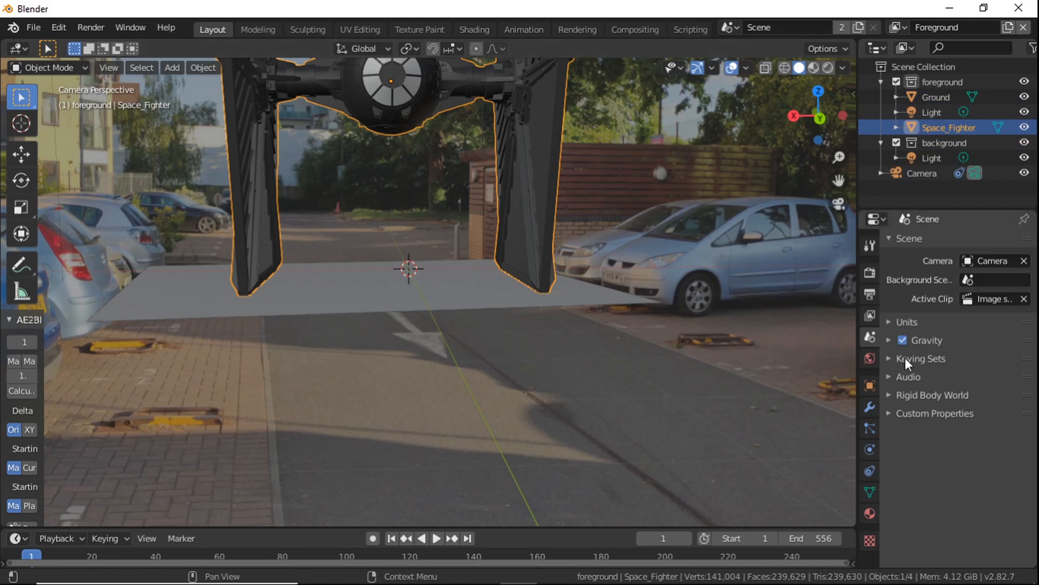
left_click(868, 513)
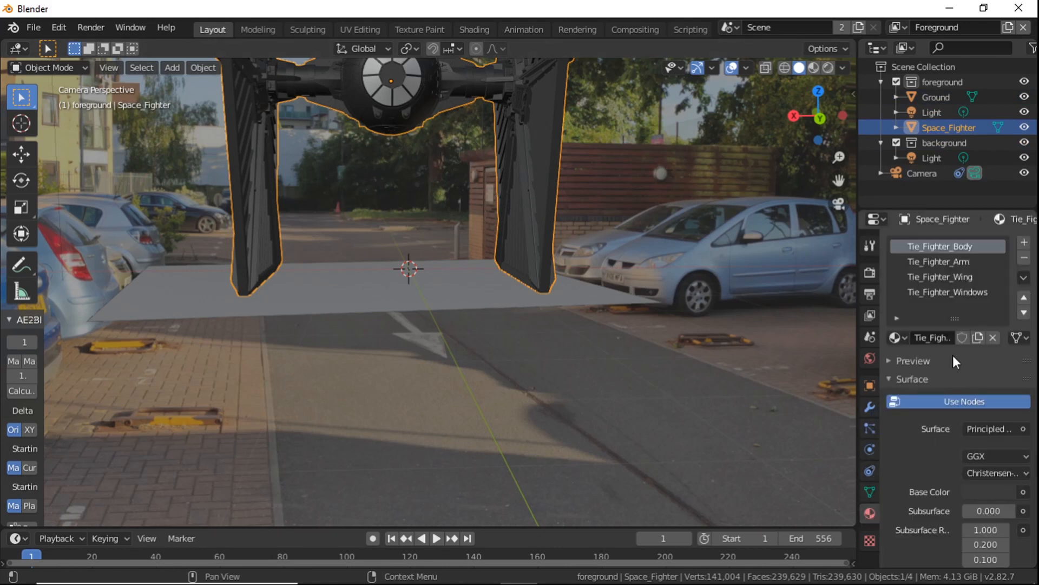
left_click(940, 290)
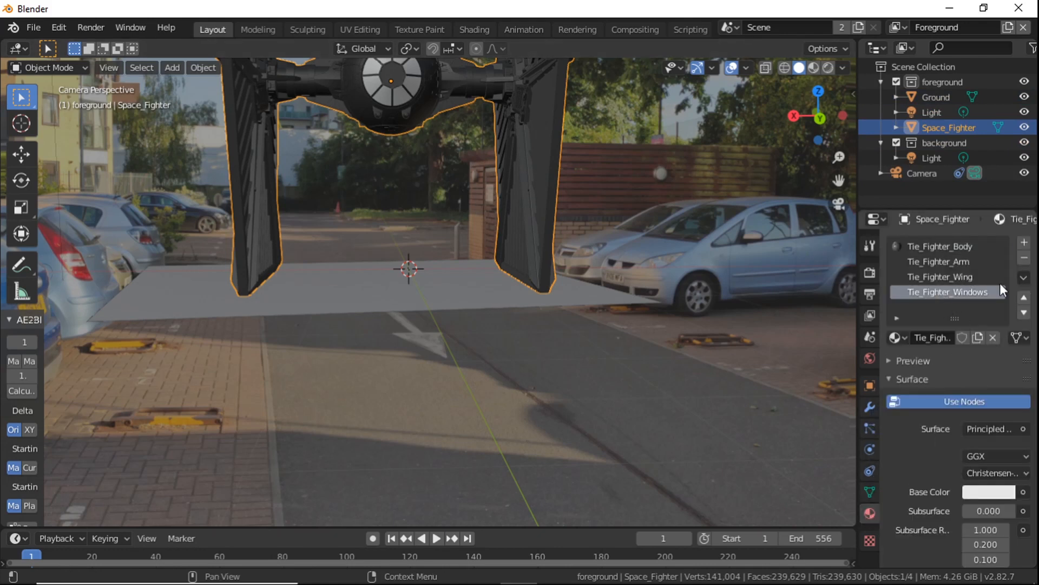
left_click(1022, 429)
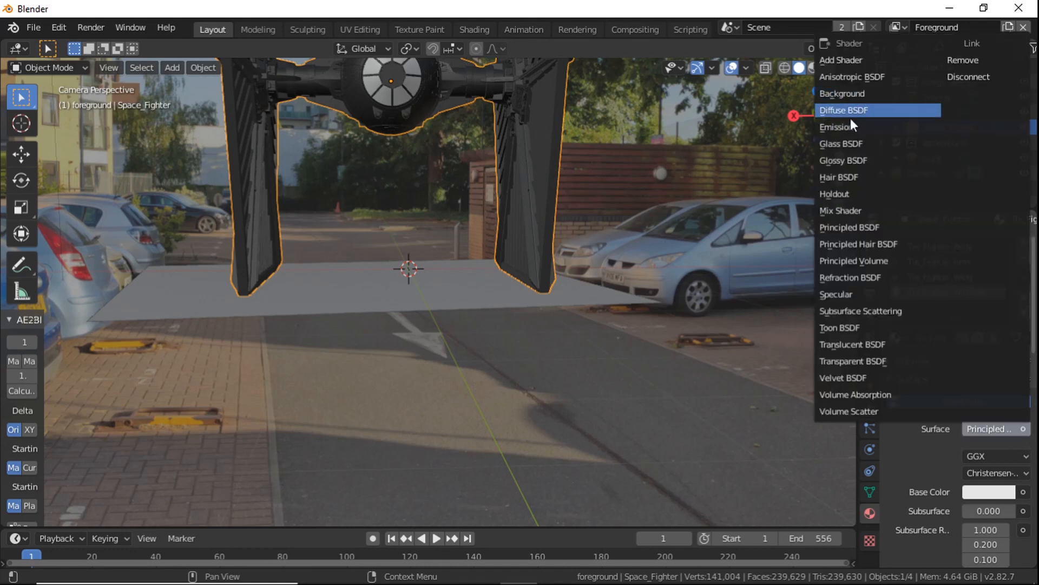
left_click(847, 142)
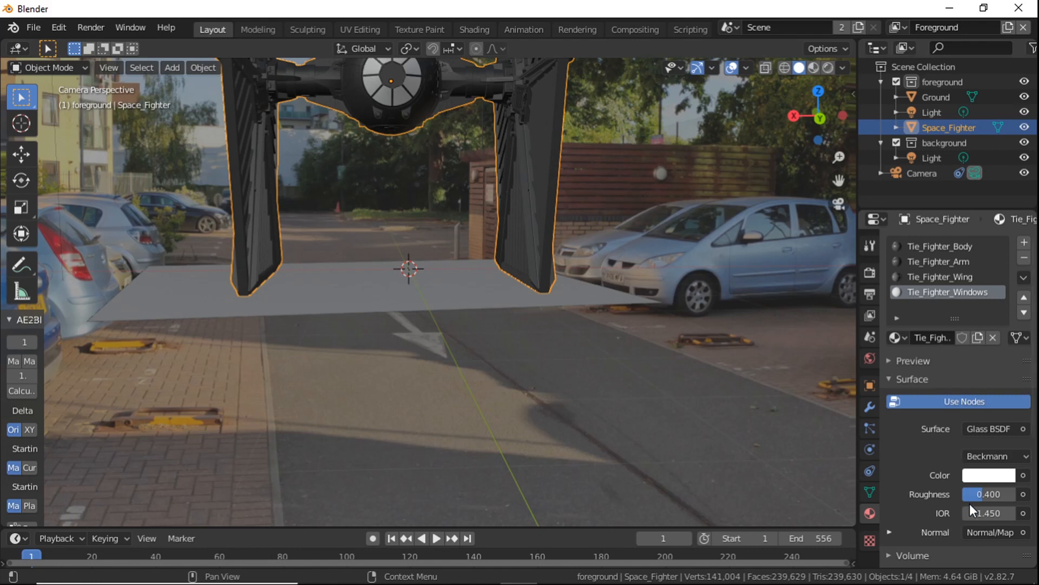
left_click_drag(984, 495, 961, 495)
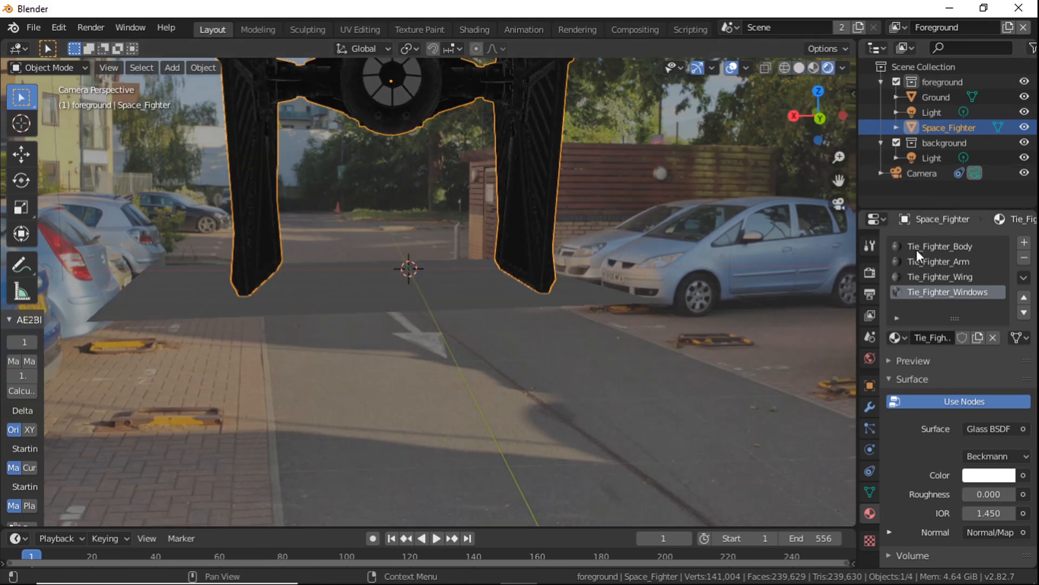
Examine the Film options in the Eevee render settings, including Overscan
left_click(870, 273)
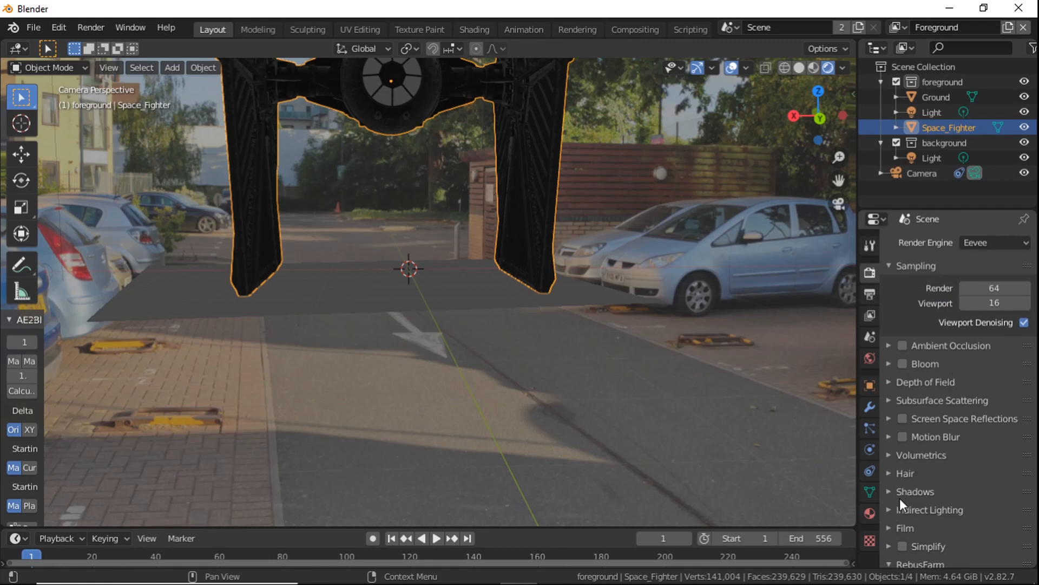
left_click(890, 528)
scroll(946, 509, "down", 5)
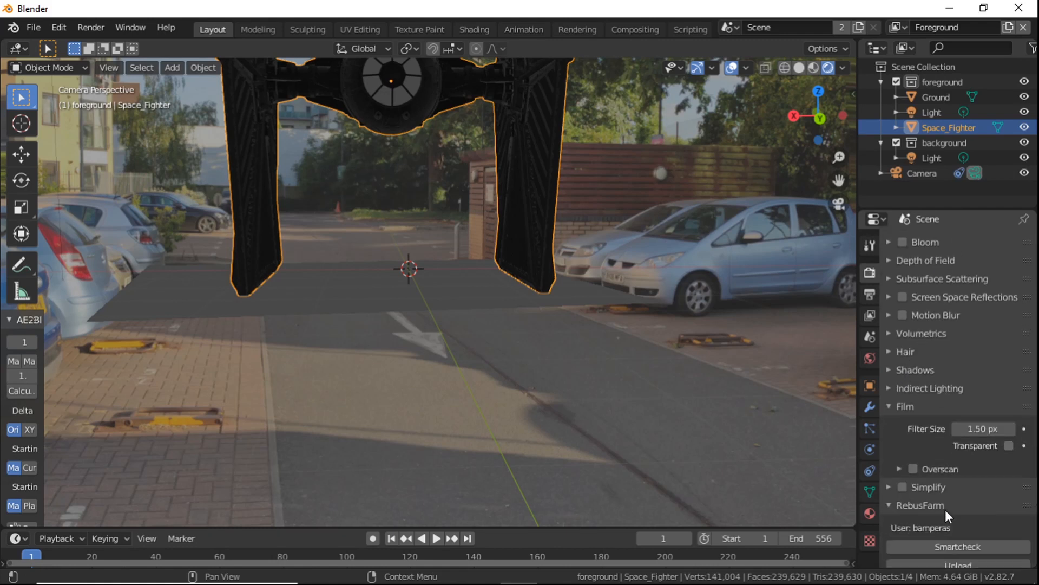
left_click(900, 468)
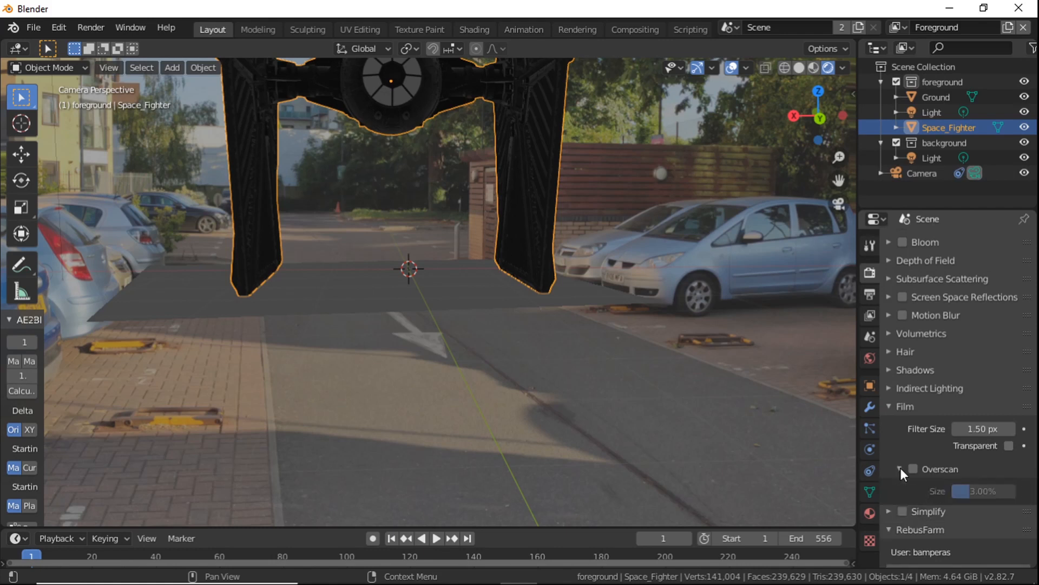
left_click(899, 468)
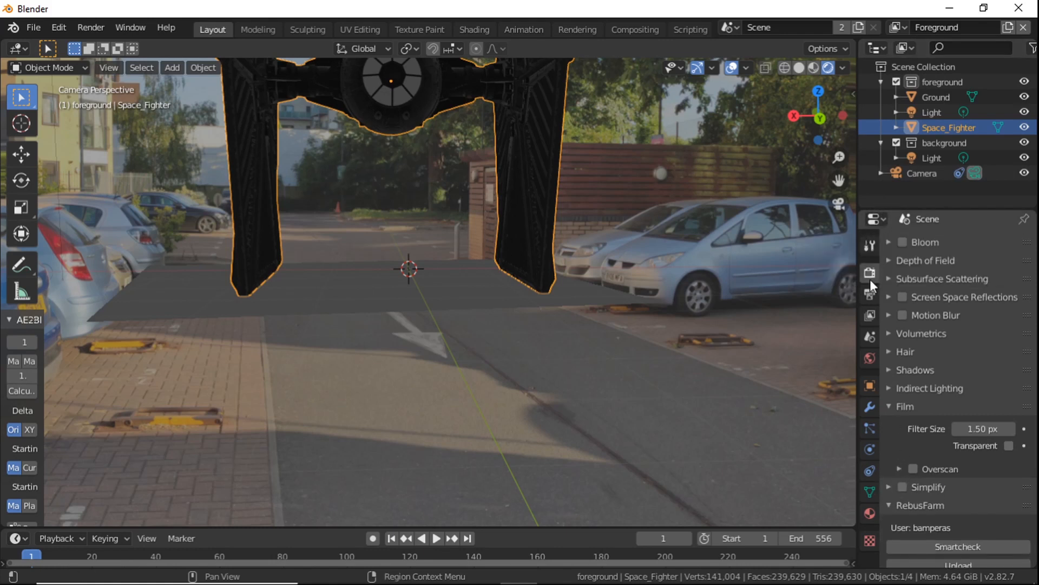
scroll(899, 267, "up", 5)
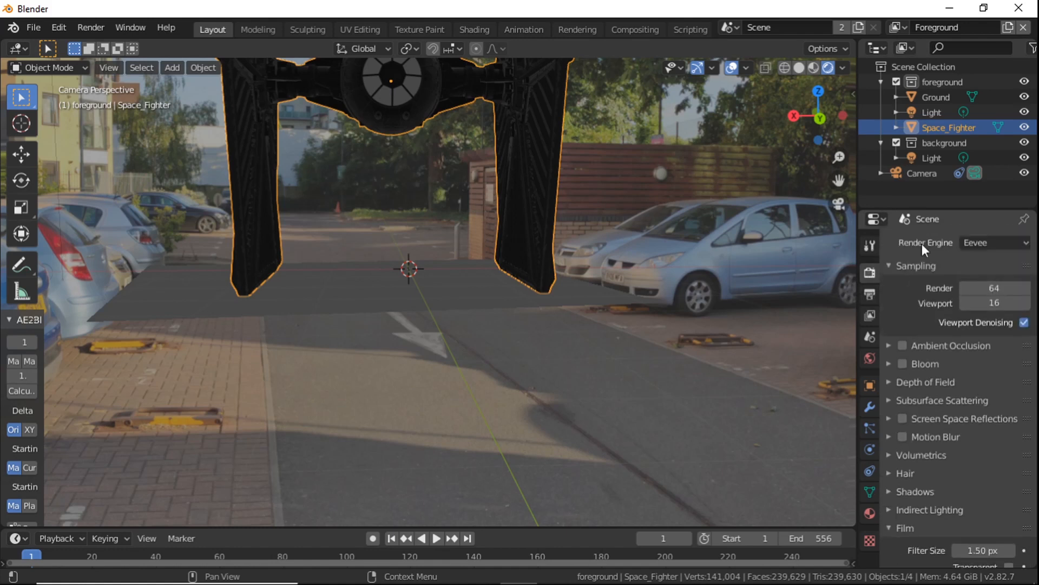
Change the foreground Light to a Sun light with strength 20
left_click(929, 115)
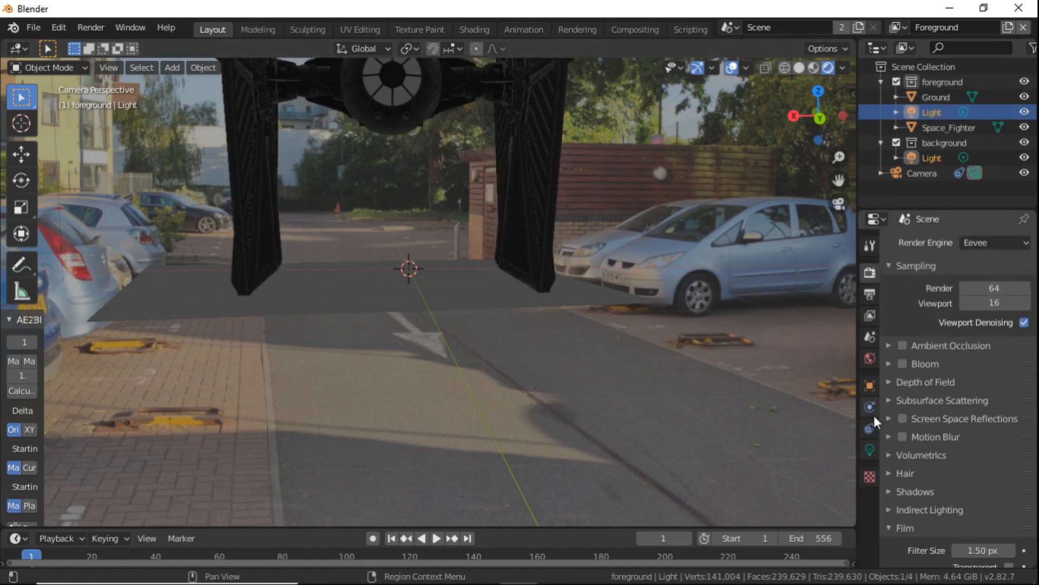
left_click(869, 450)
left_click(938, 305)
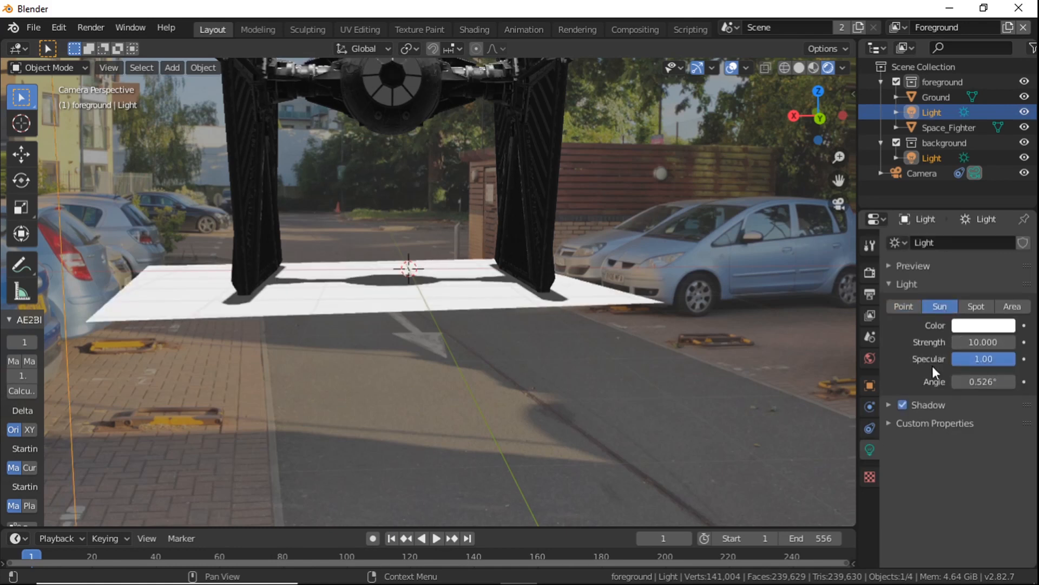
left_click(974, 342)
type("20")
key("Return")
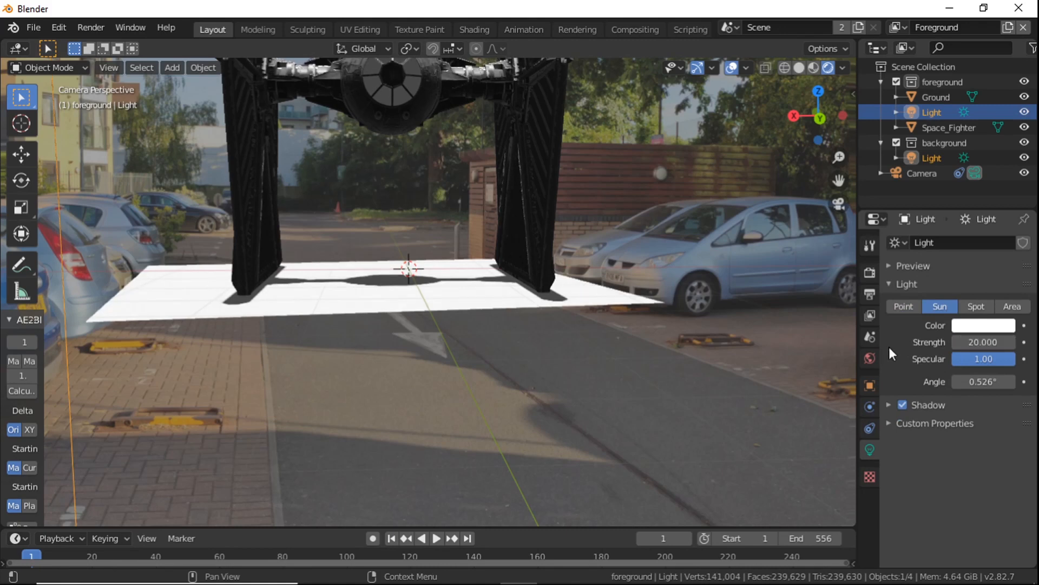
Tilt the selected foreground Sun light so the spaceship's shadow falls sideways across the Ground plane, and return to the camera view
scroll(523, 167, "down", 2)
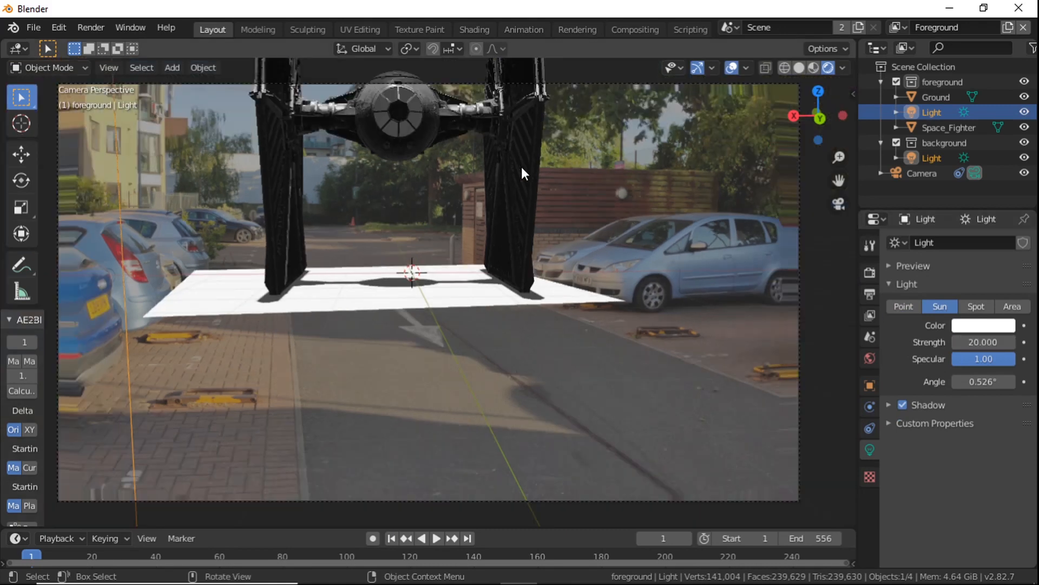
scroll(520, 169, "up", 1)
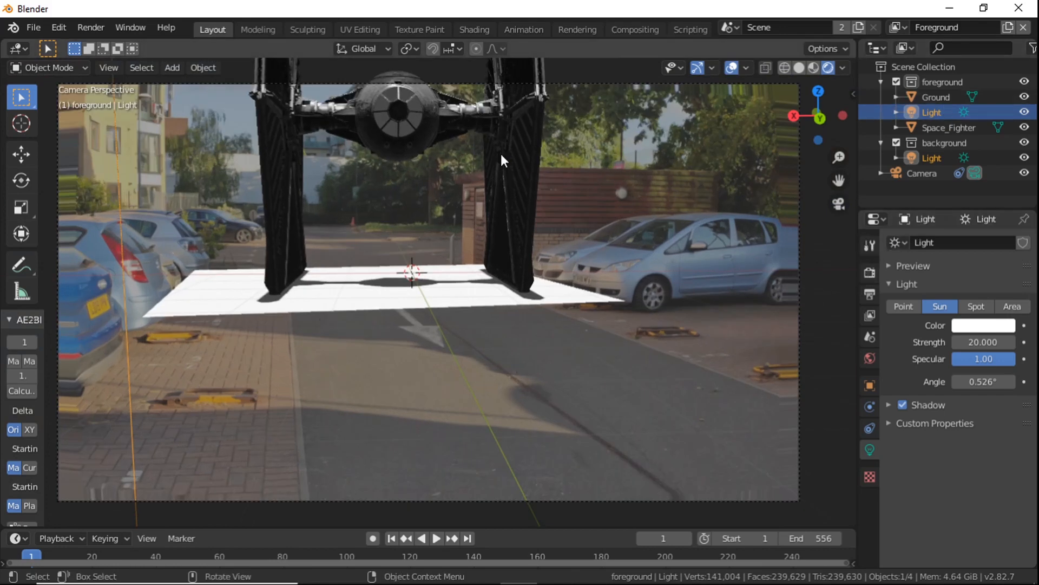
scroll(117, 266, "down", 4)
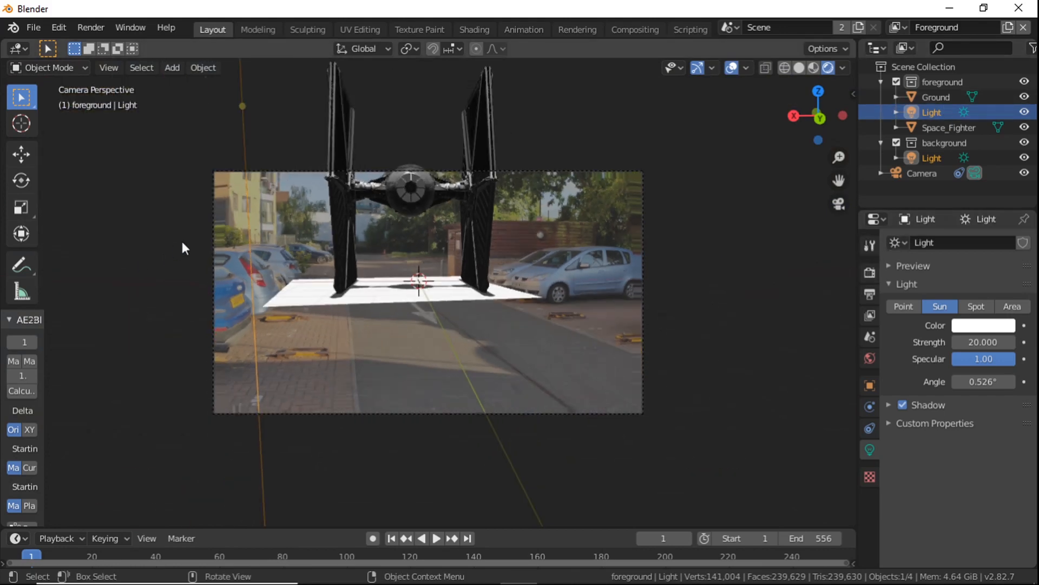
middle_click_drag(273, 154, 326, 197)
scroll(326, 197, "down", 5)
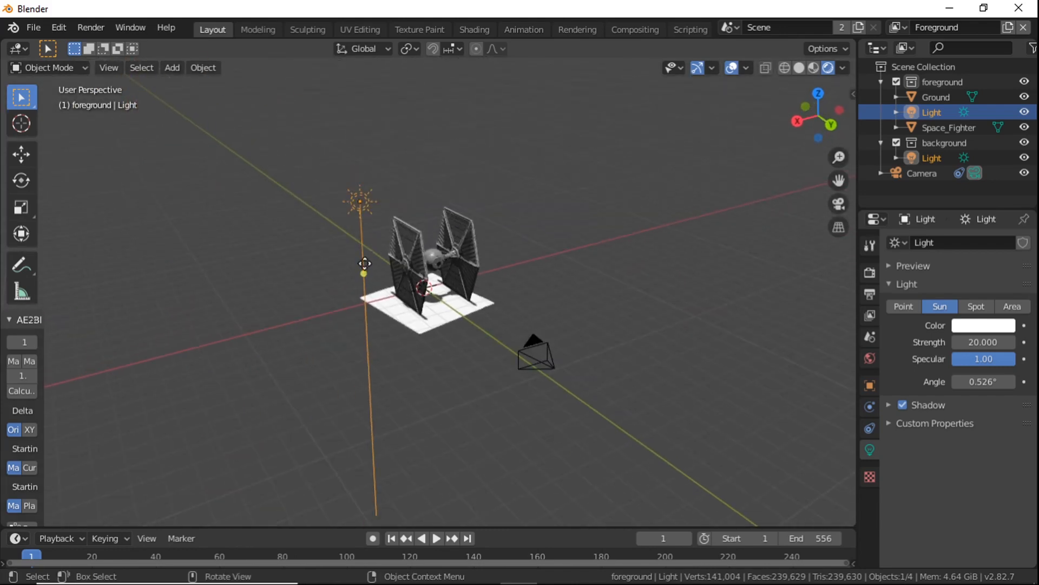
left_click_drag(357, 285, 293, 300)
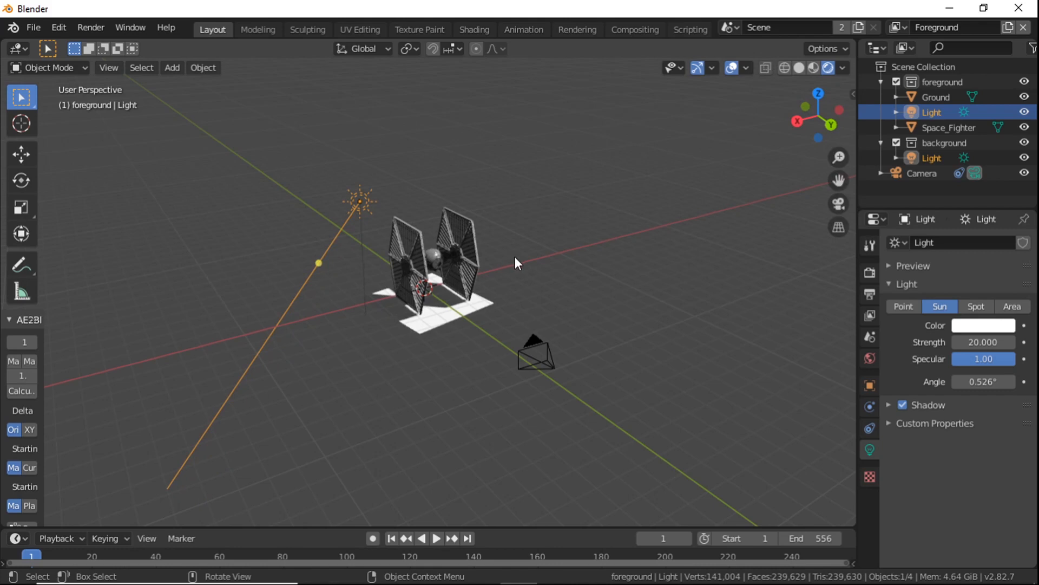
key("KP_0")
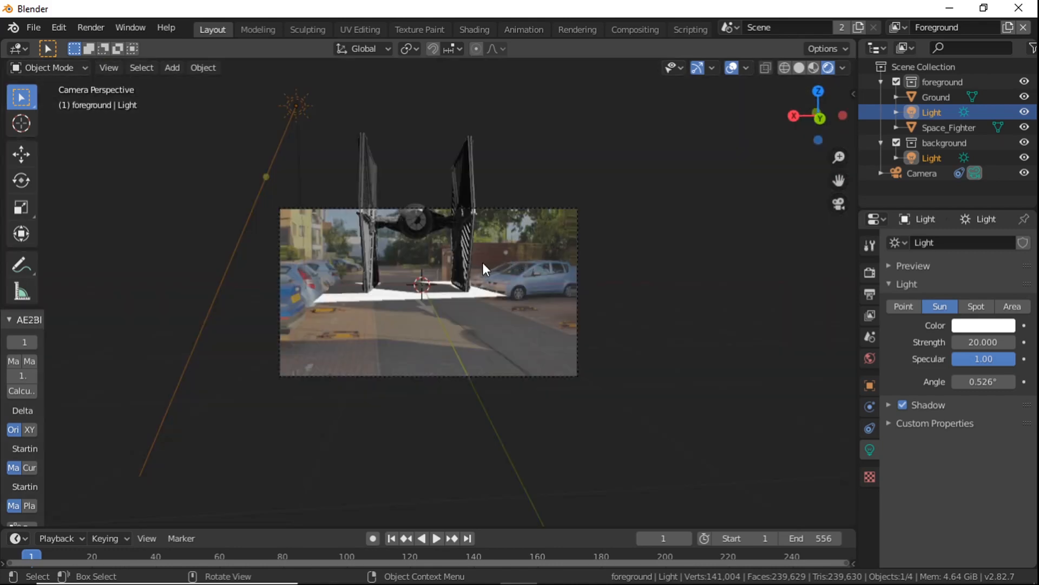
scroll(482, 262, "up", 5)
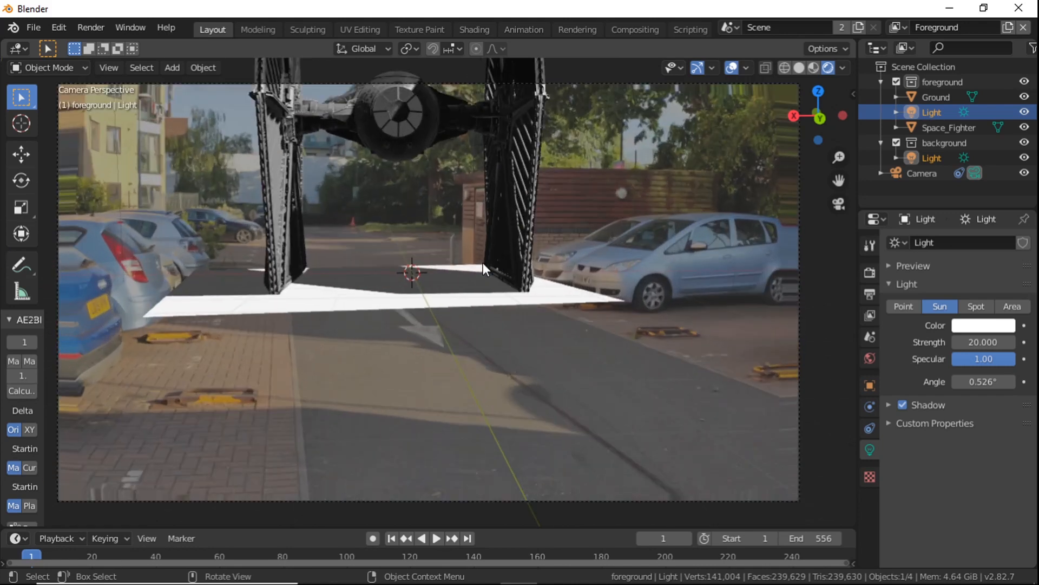
Scale the Space_Fighter down and lower it about 0.39 m along Z onto the Ground plane
left_click(287, 218)
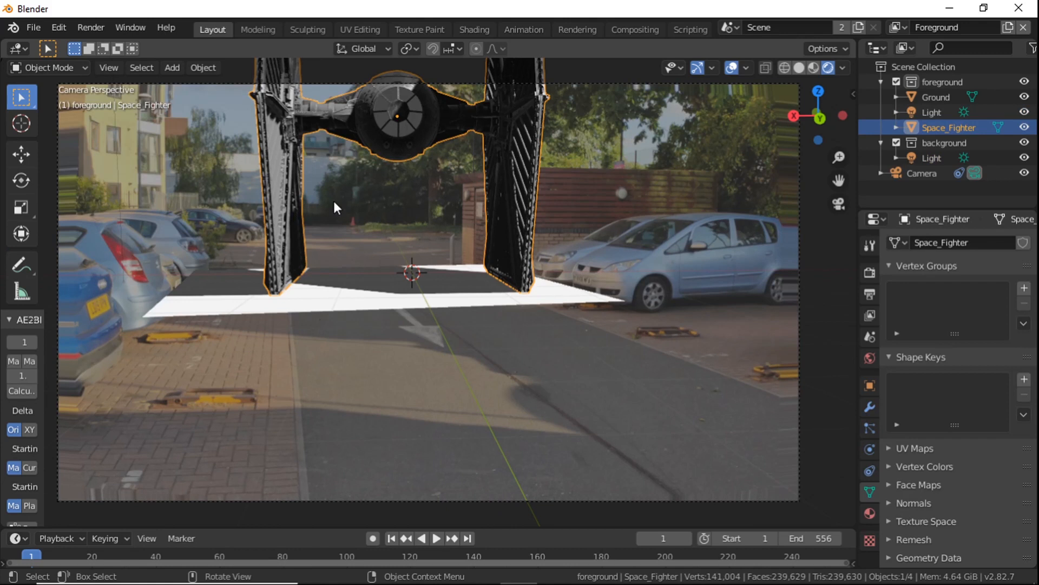
key("s")
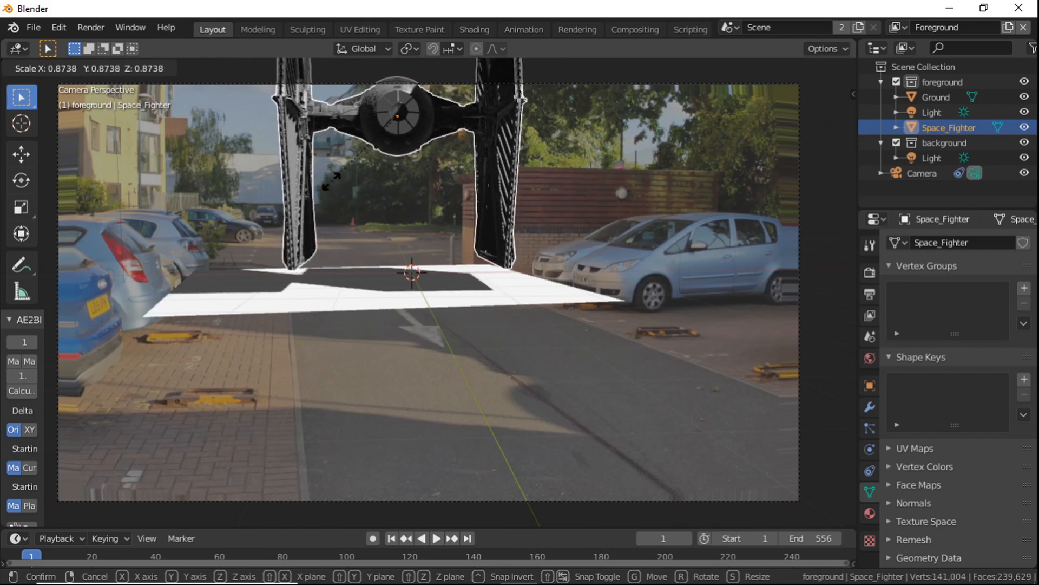
left_click(331, 178)
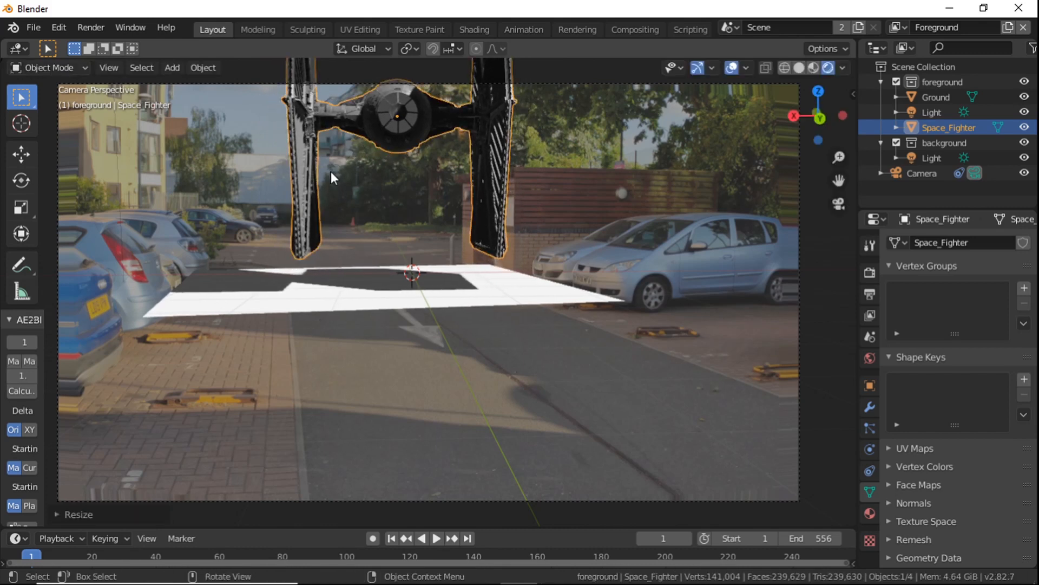
key("g")
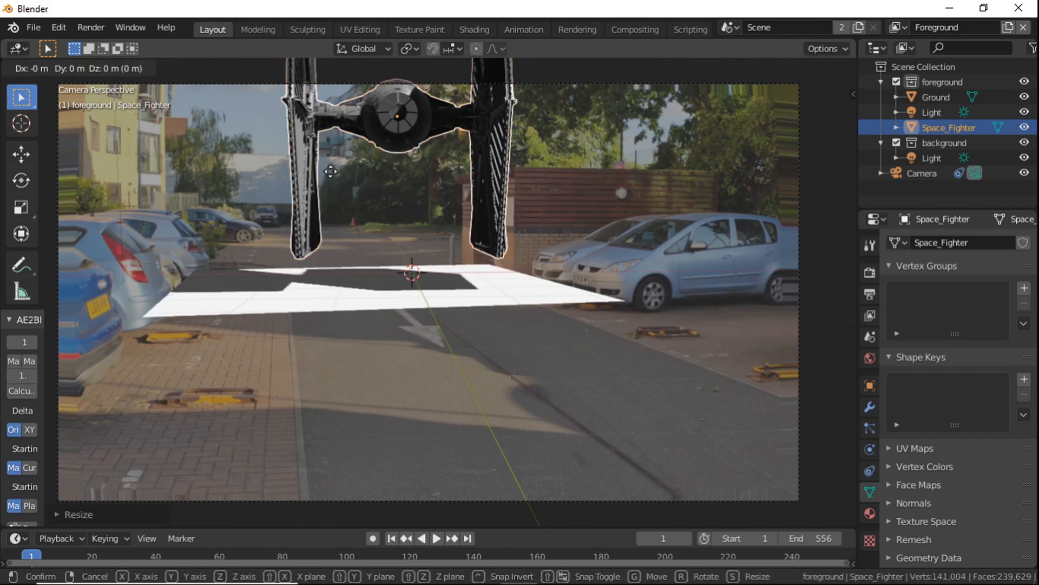
key("z")
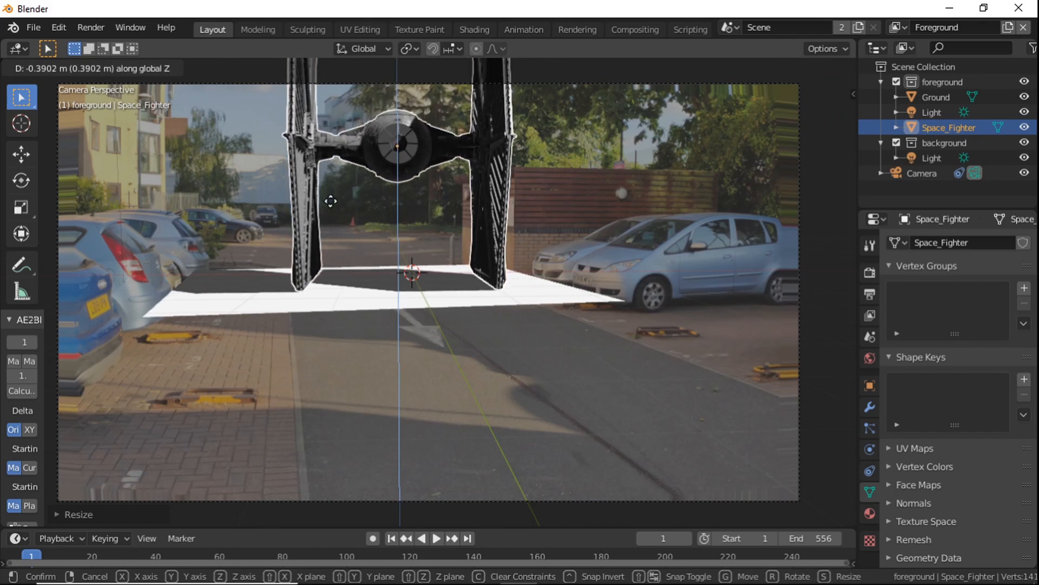
left_click(330, 200)
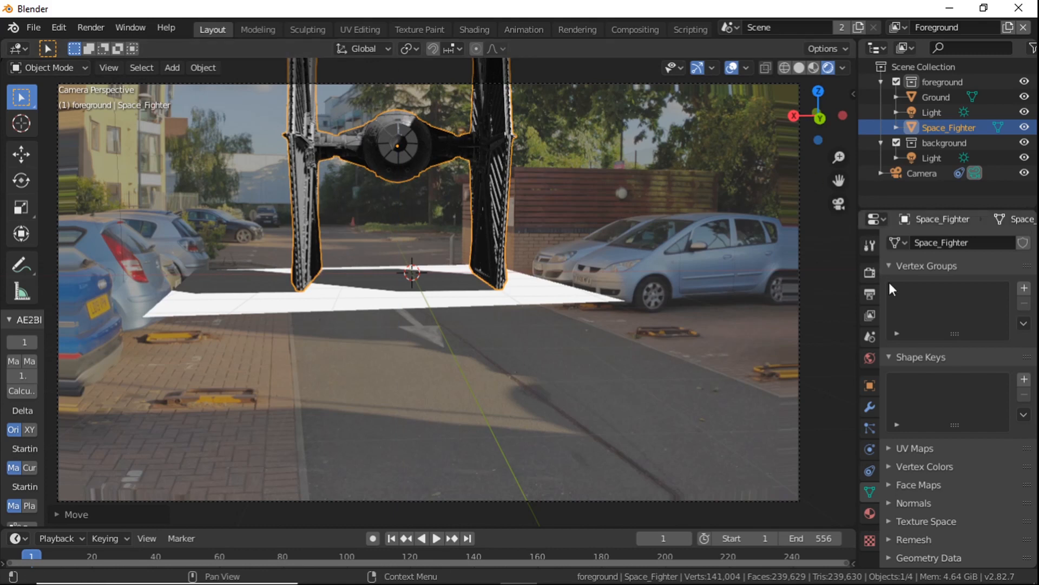
Switch the render engine from Eevee to Cycles
left_click(869, 274)
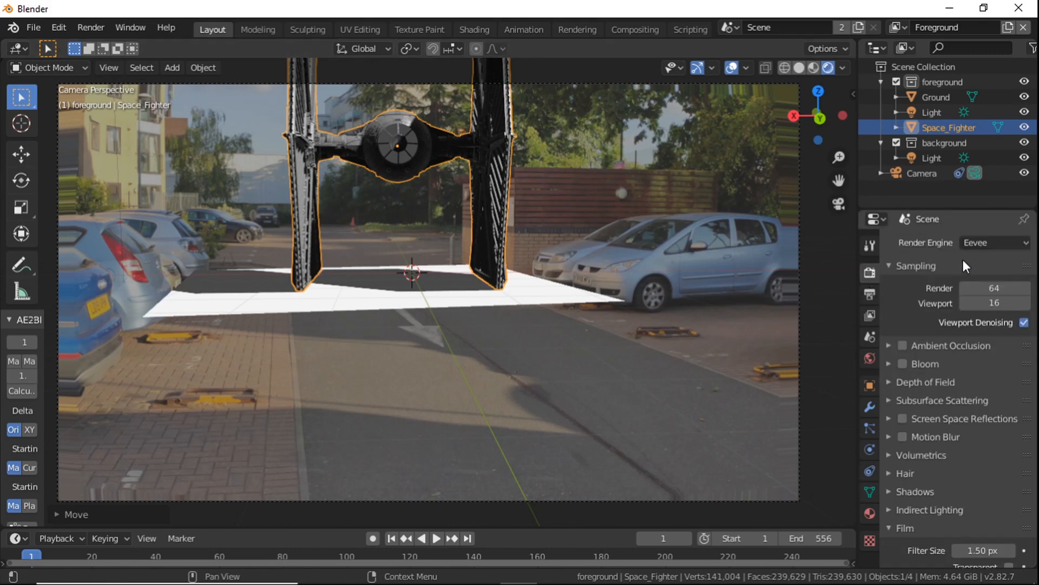
left_click(980, 240)
left_click(966, 291)
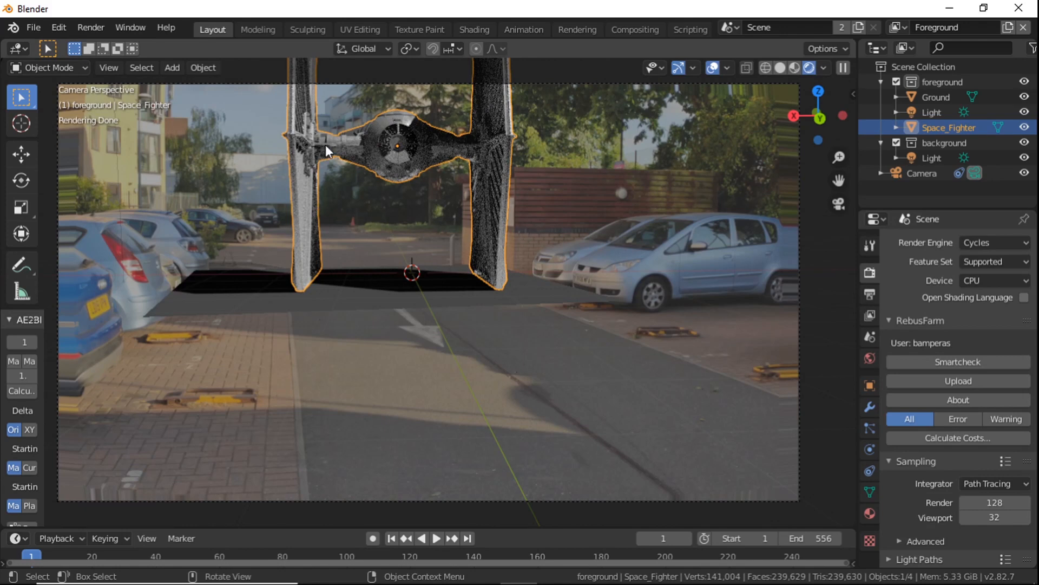
Rotate the Space_Fighter about 8.7° around global Z and move it about 0.61 m along global Y
key("r")
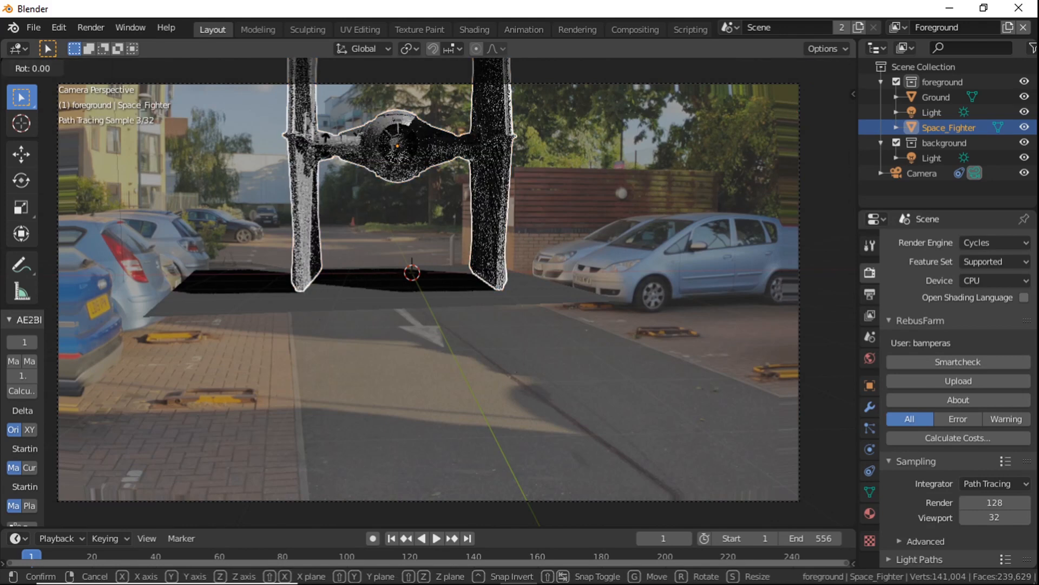
key("z")
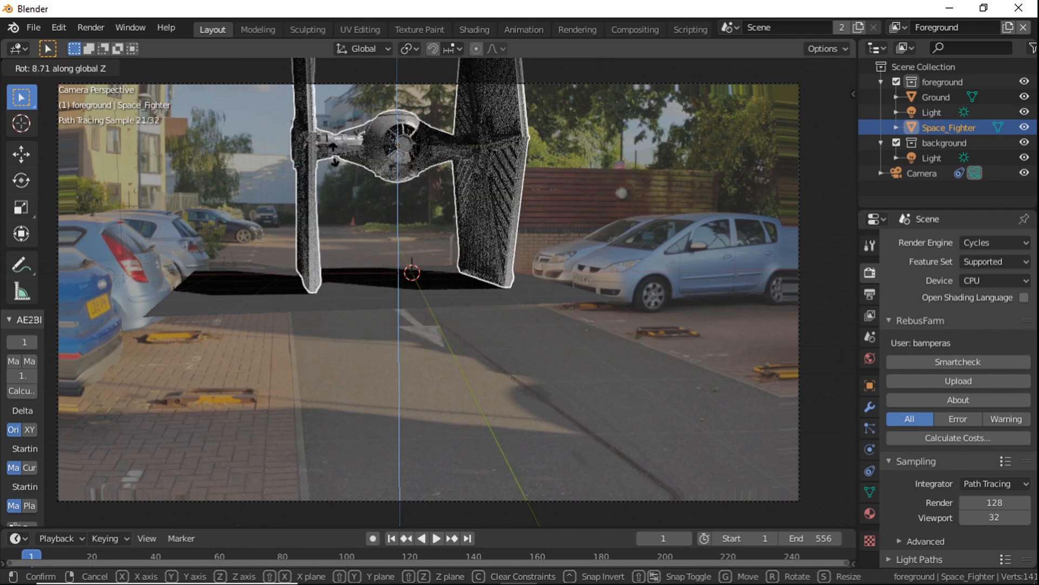
left_click(333, 155)
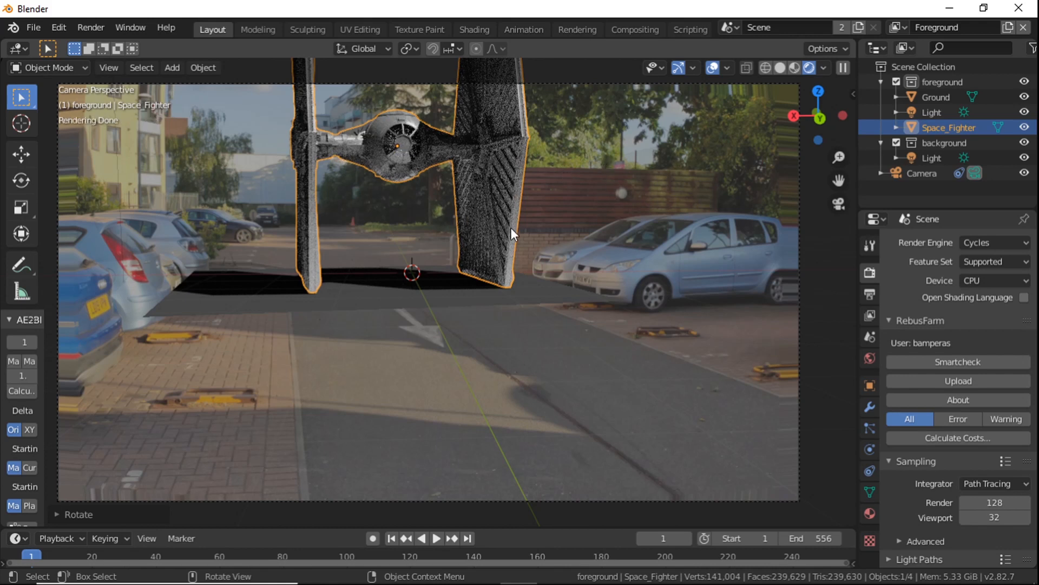
left_click(423, 164)
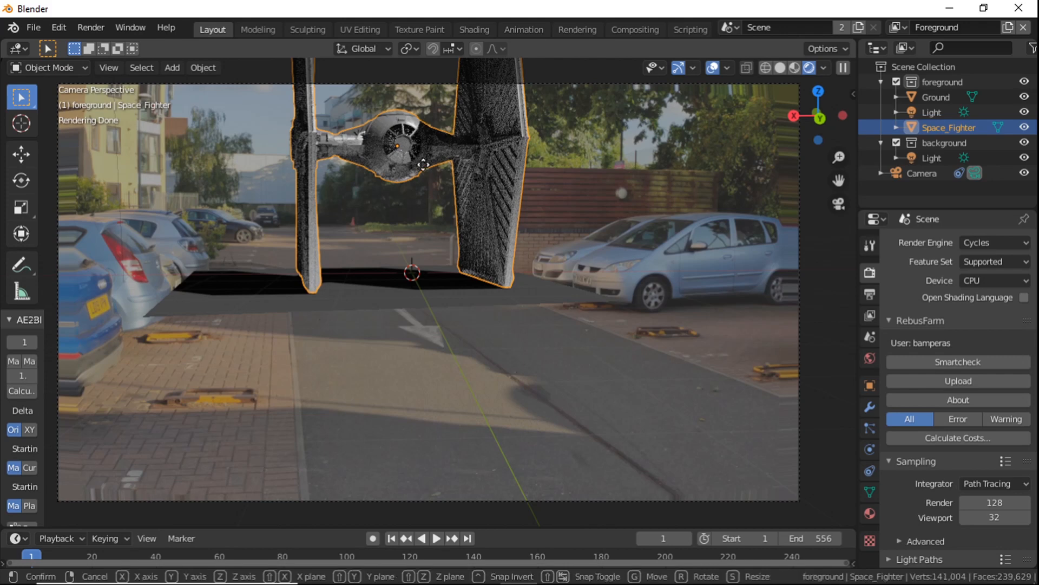
key("g")
key("y")
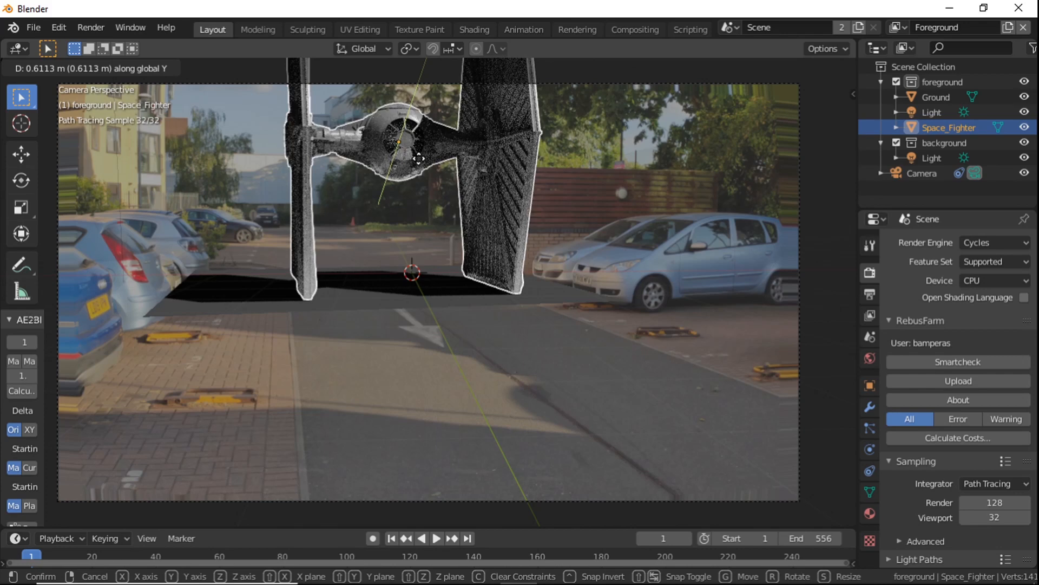
left_click(418, 158)
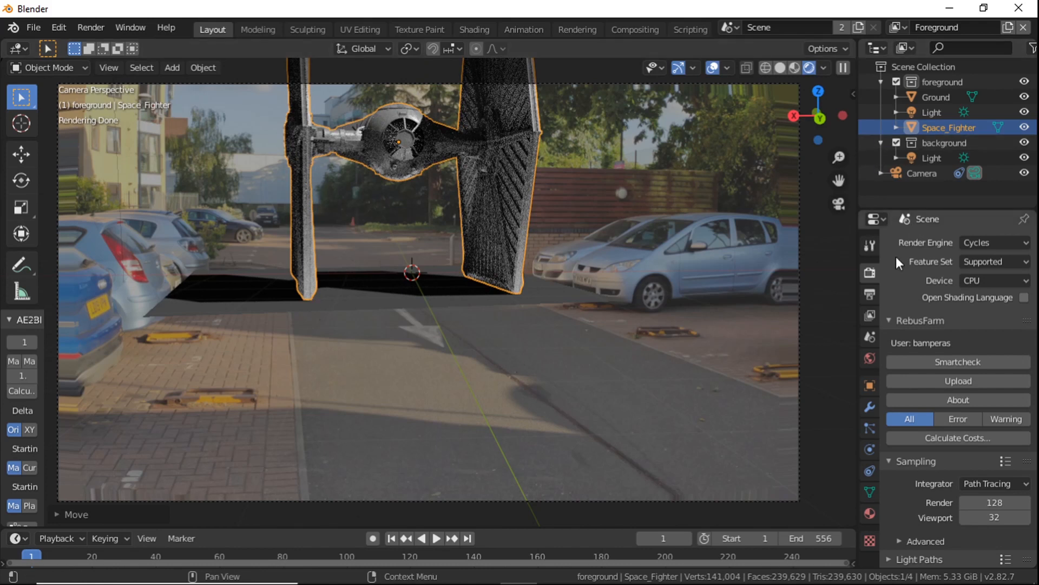
Enable the Transparent film option in the Cycles render settings
scroll(927, 363, "down", 5)
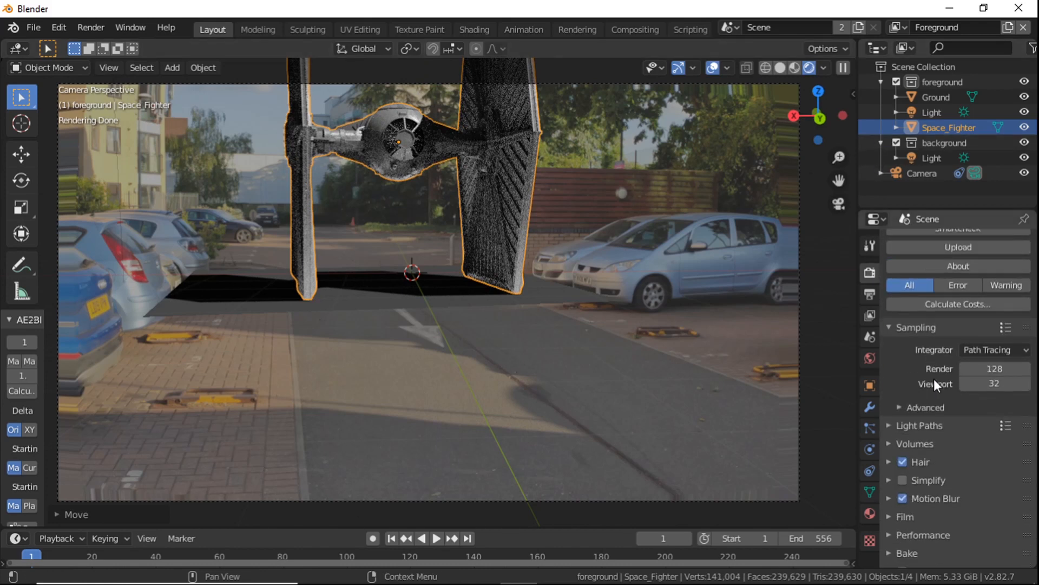
left_click(888, 517)
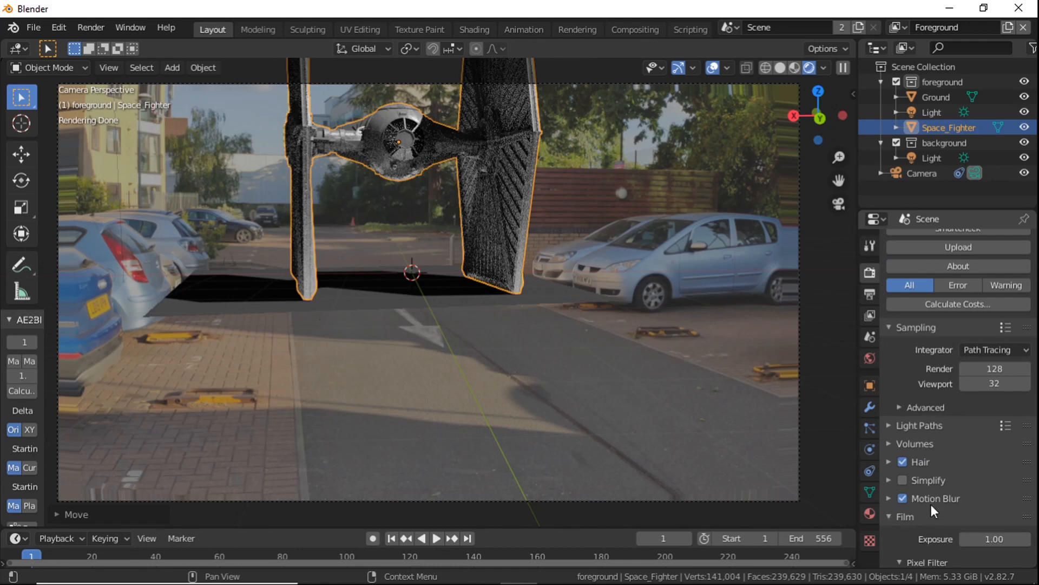
scroll(930, 505, "down", 5)
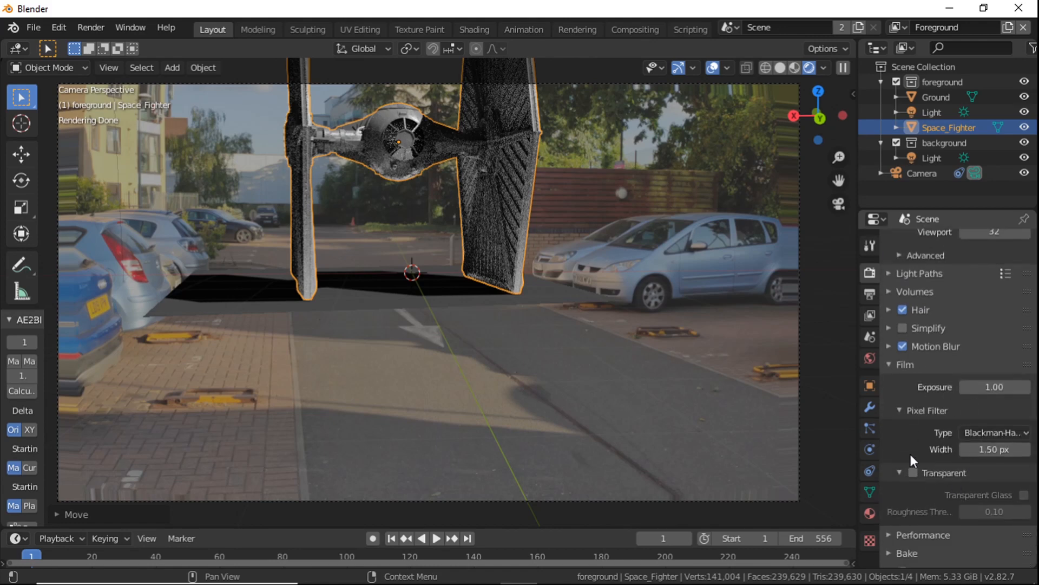
left_click(914, 473)
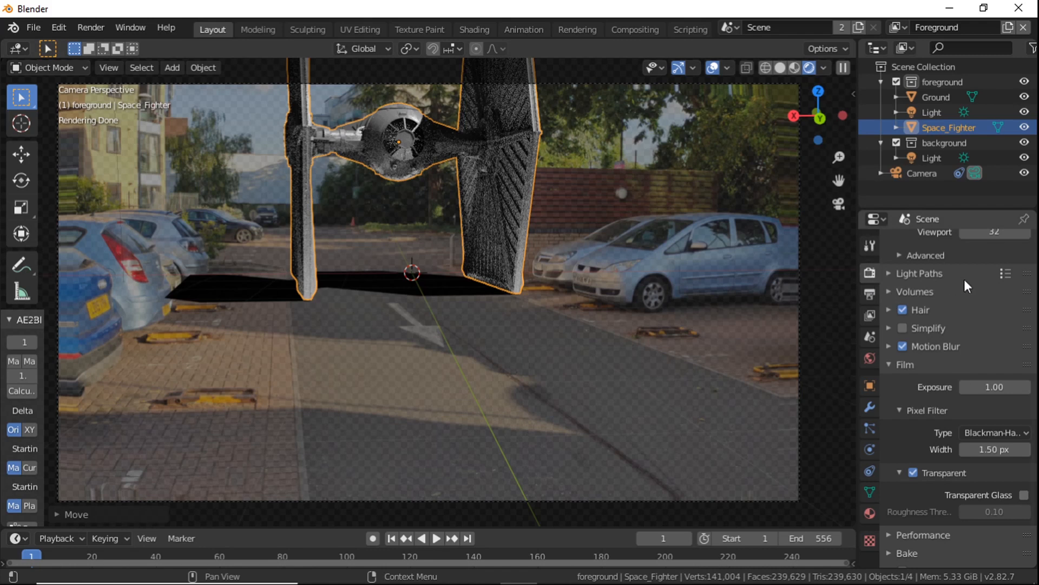
Set the Cycles render sampling to 256 samples
scroll(966, 305, "up", 4)
scroll(965, 306, "up", 4)
double_click(996, 399)
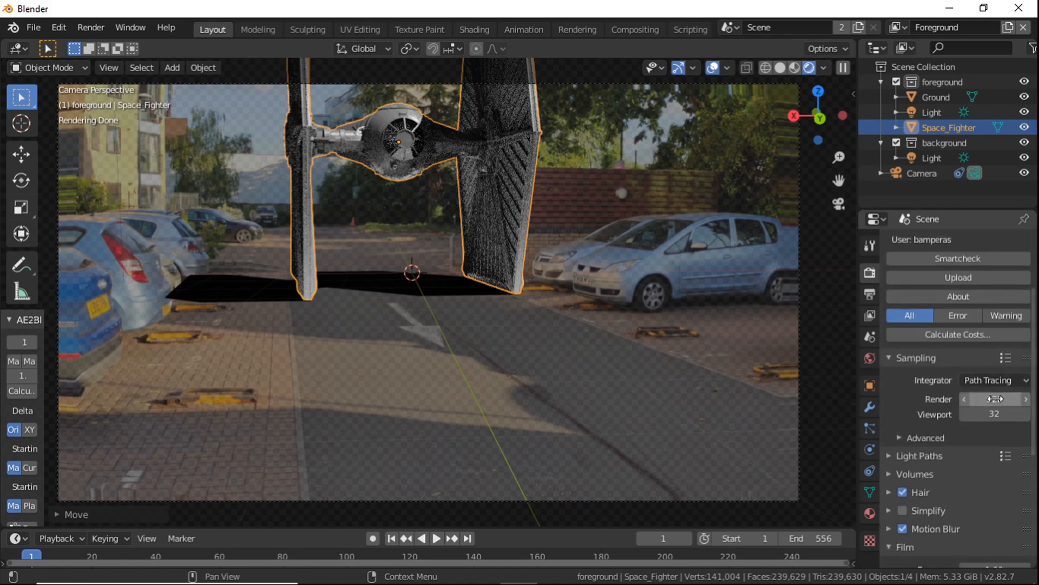
type("256")
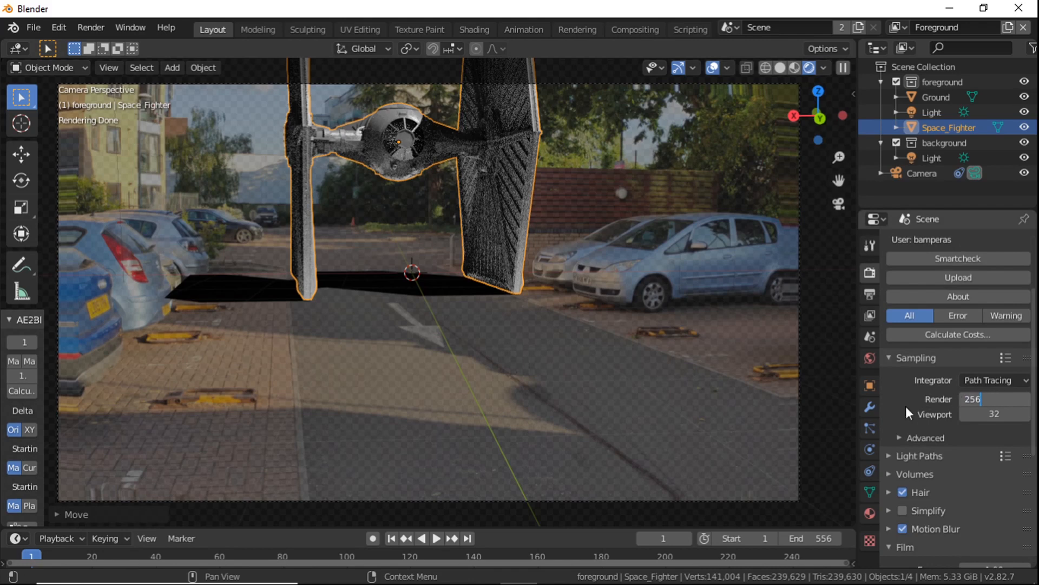
key("Return")
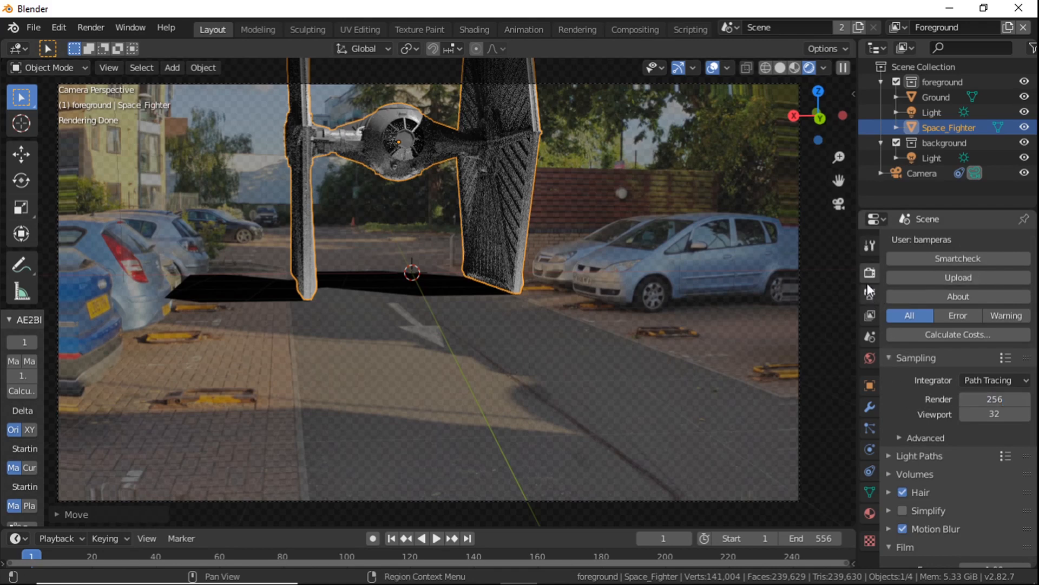
Examine the Foreground view layer's passes and its Denoising option
left_click(870, 296)
left_click(869, 313)
scroll(931, 366, "down", 10)
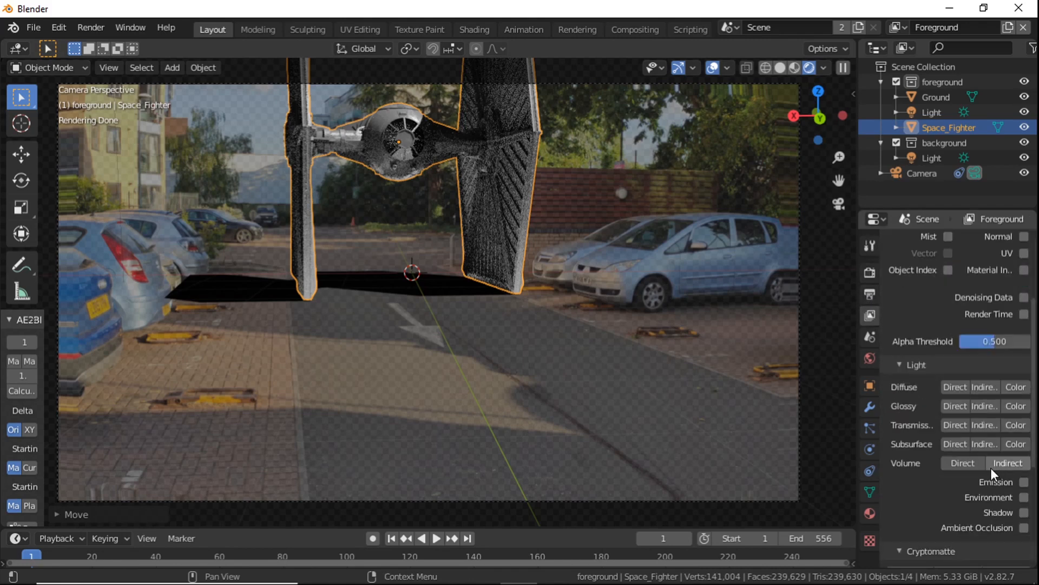
scroll(974, 497, "down", 2)
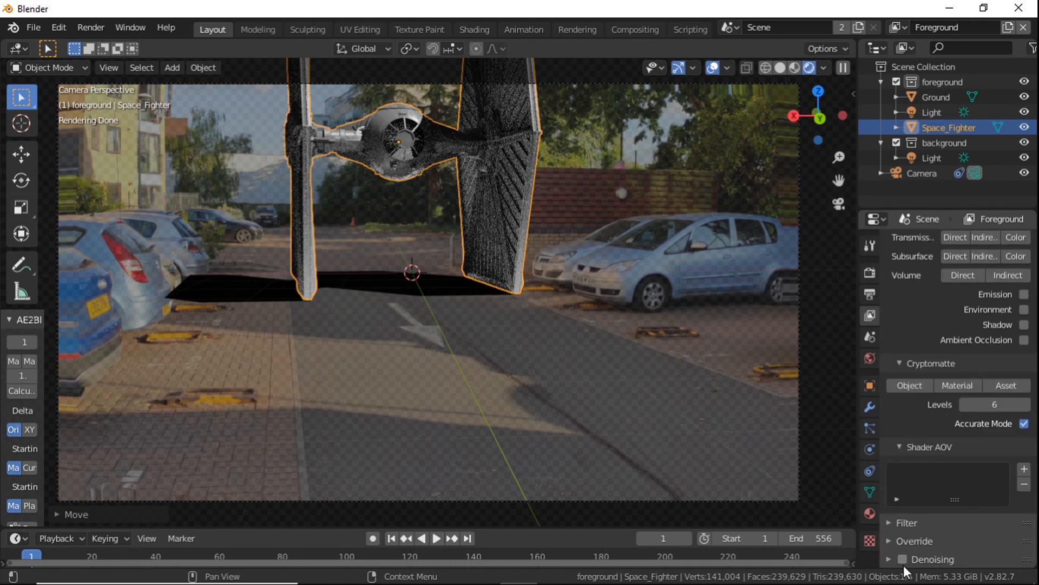
Set the render output to the folder F:\ITA & VFX\Camera friday\Camera friday 3\Render with the file name "Camera friday3"
left_click(870, 294)
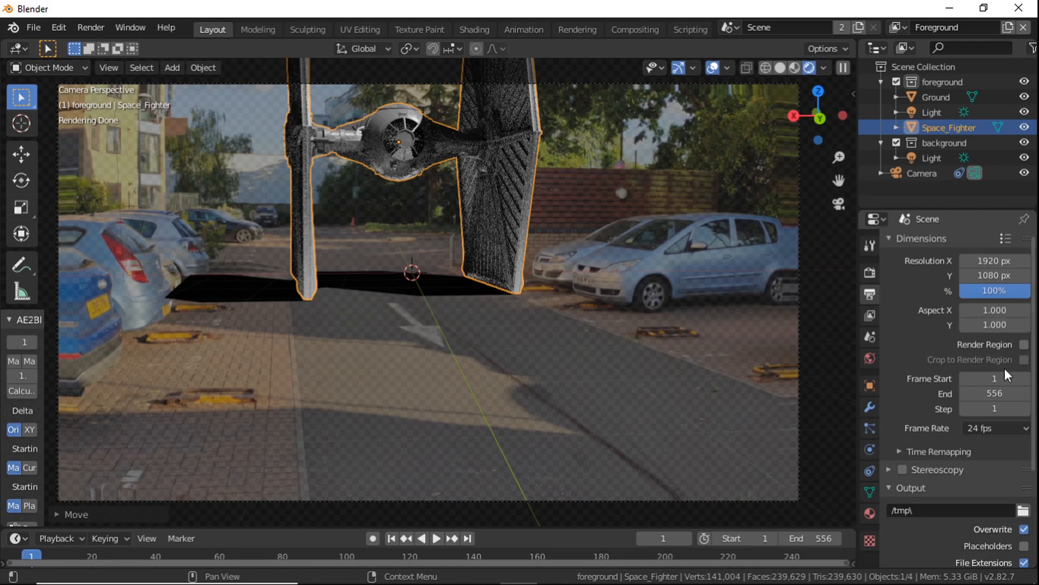
scroll(1007, 400, "down", 2)
left_click(1023, 480)
left_click(185, 178)
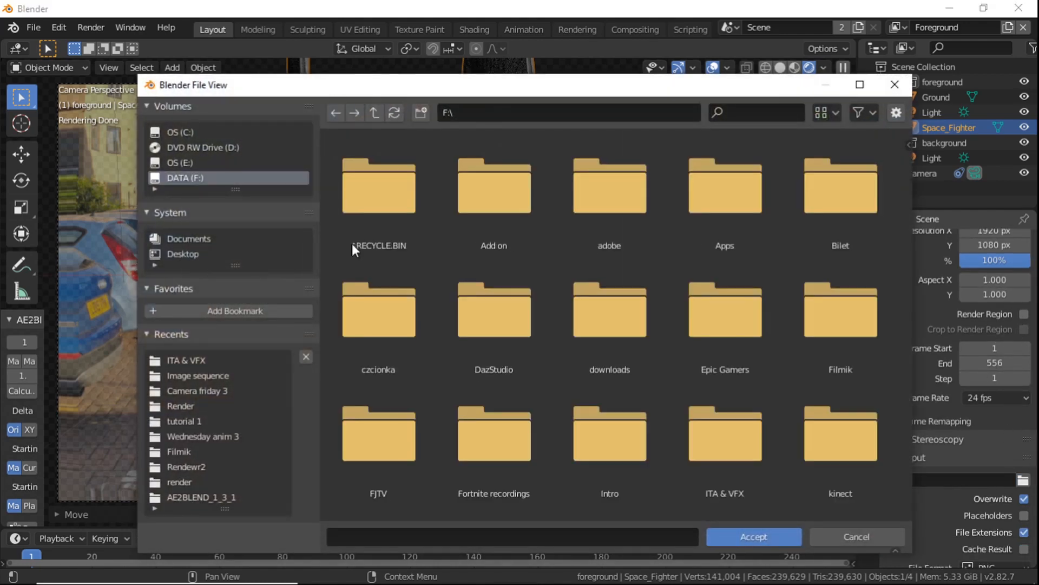
left_click(355, 244)
double_click(618, 194)
double_click(618, 194)
double_click(619, 194)
left_click(587, 537)
type("Camera")
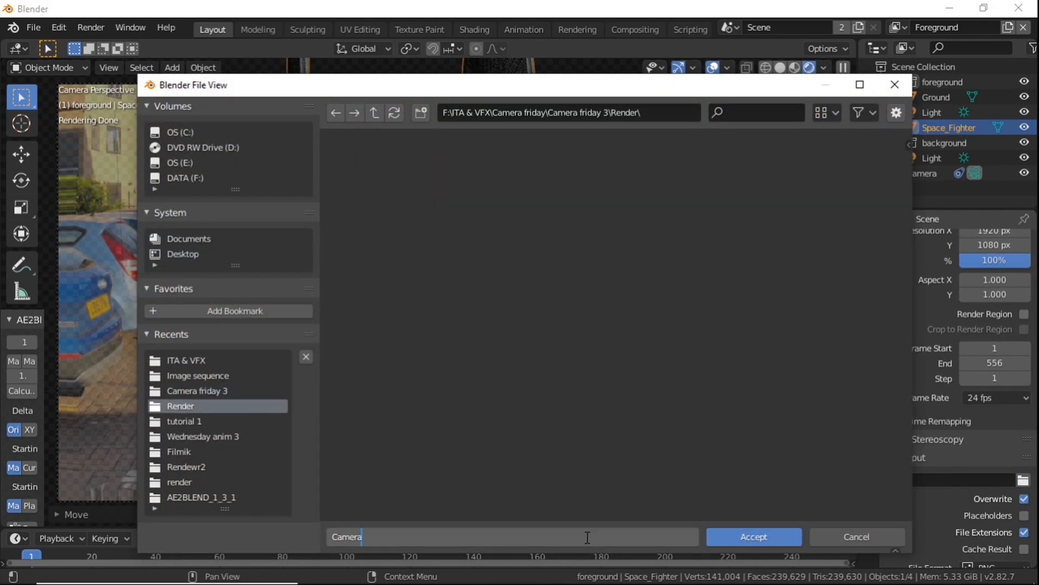
type(" friday3")
key("Return")
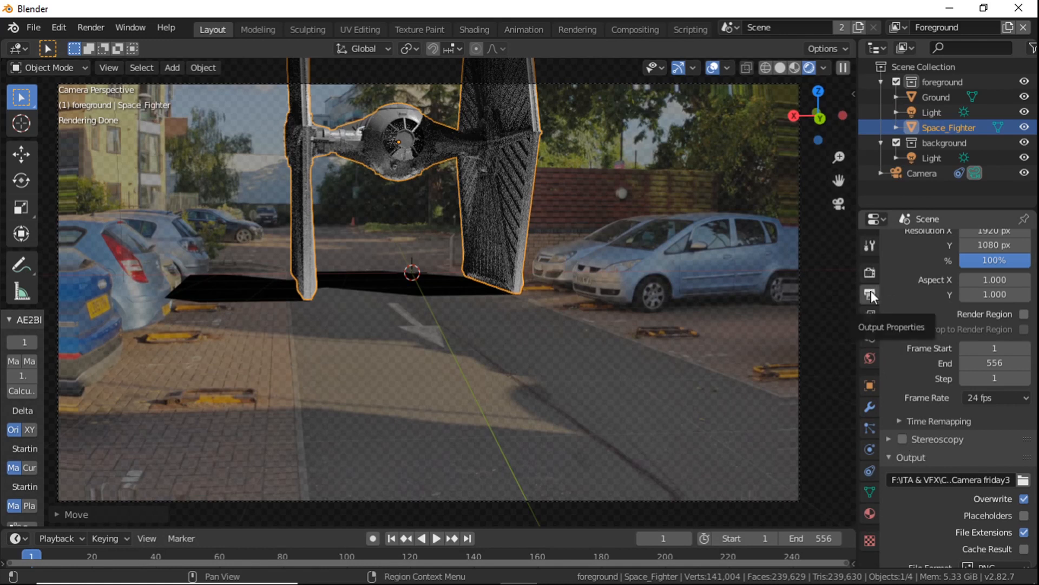
Set the scene's output frame rate to 30 fps and check the output file format settings
left_click(996, 397)
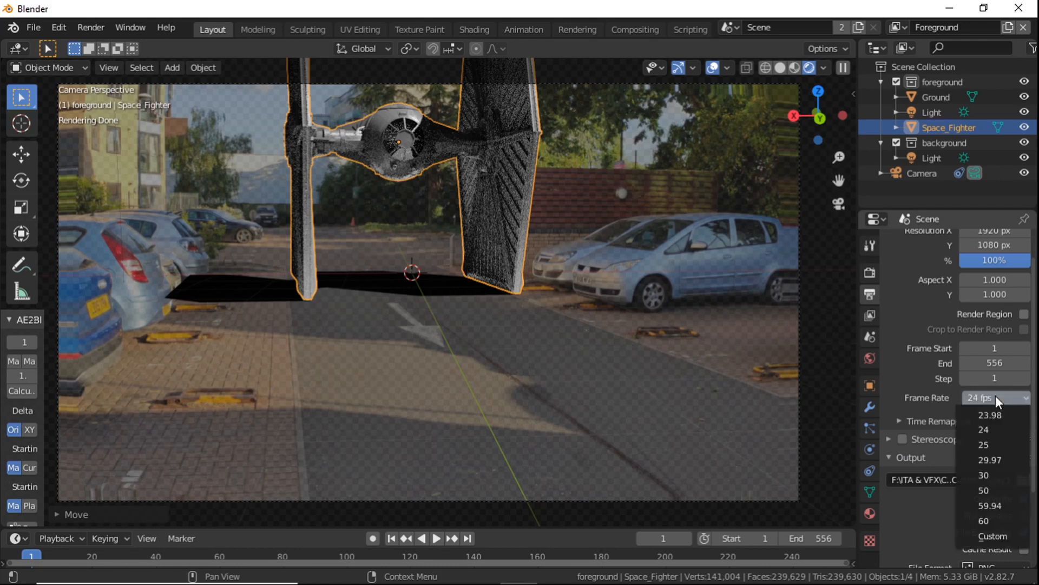
left_click(997, 474)
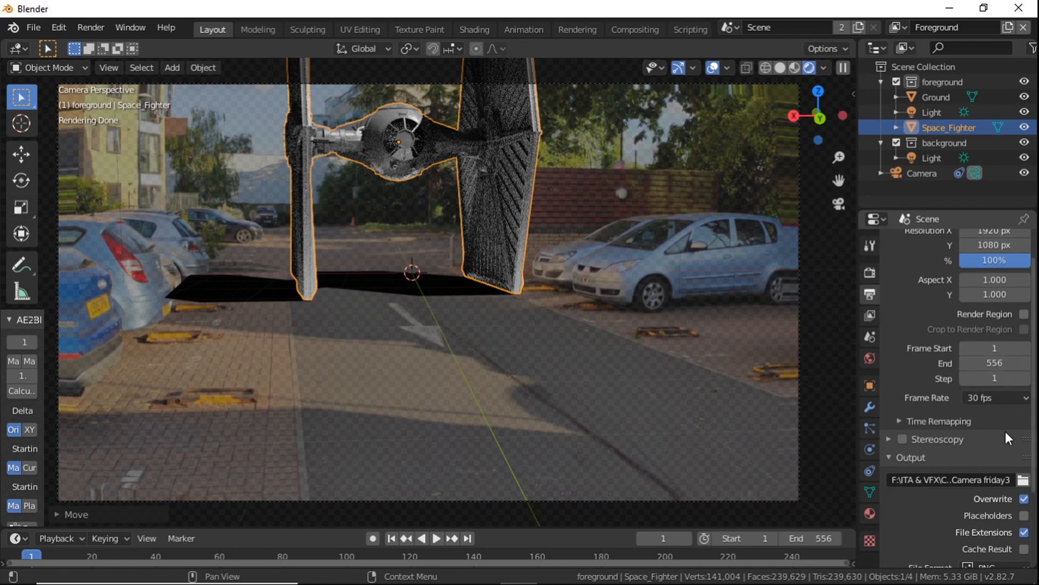
scroll(1005, 431, "down", 4)
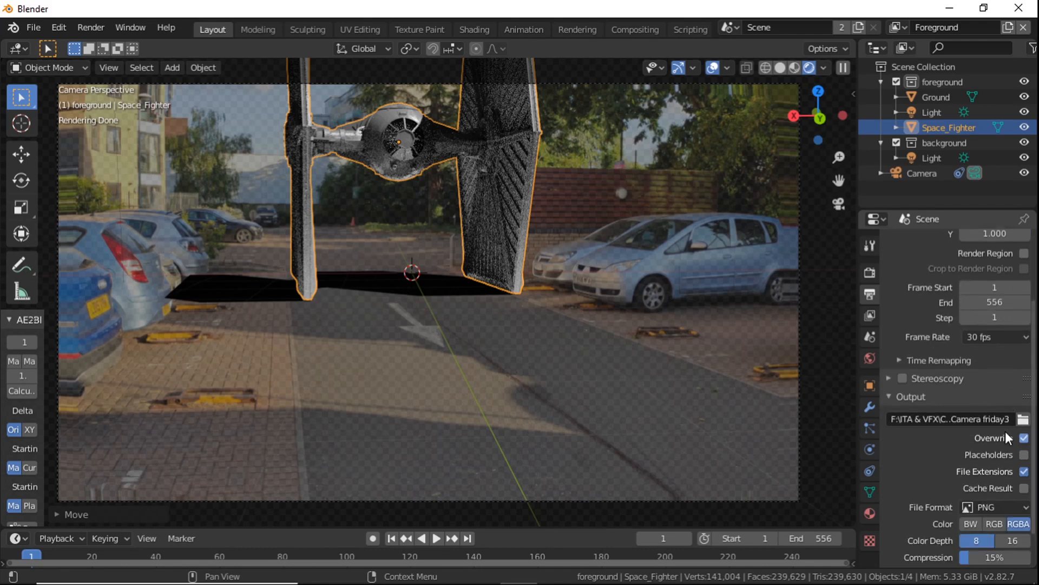
scroll(982, 475, "down", 1)
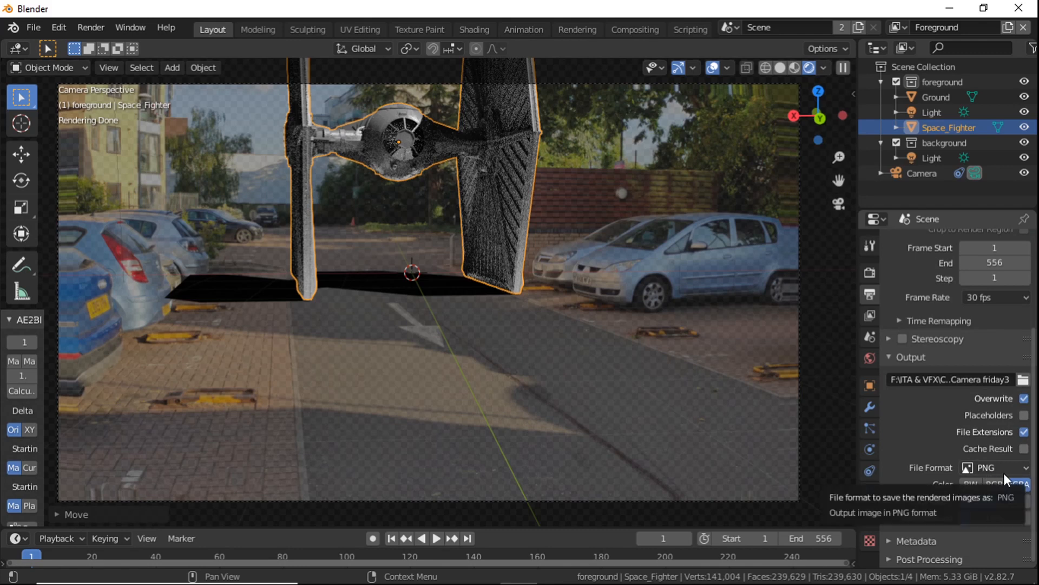
scroll(915, 428, "up", 1)
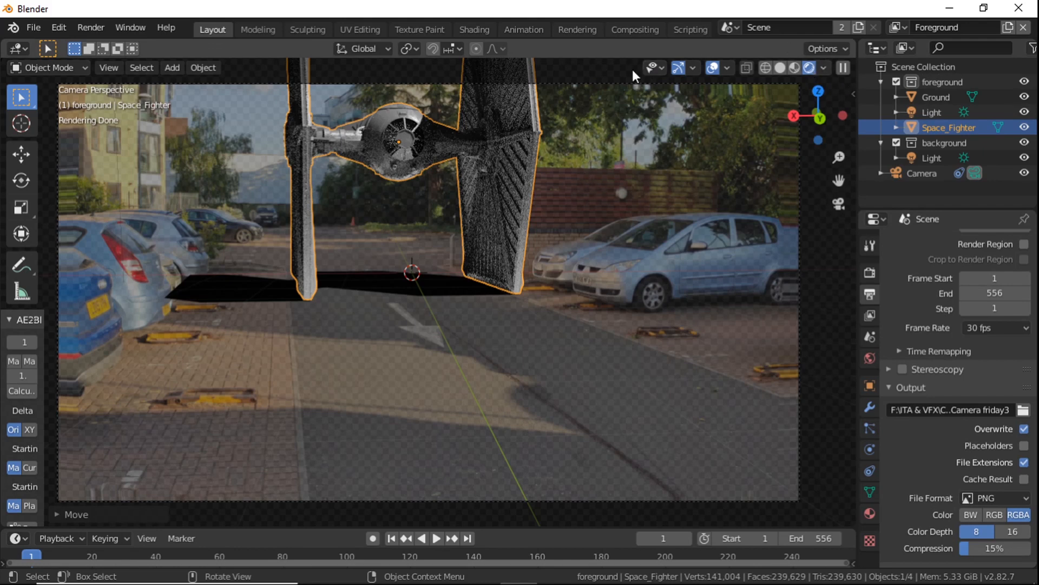
Delete all existing nodes from the scene's compositing node tree
left_click(635, 28)
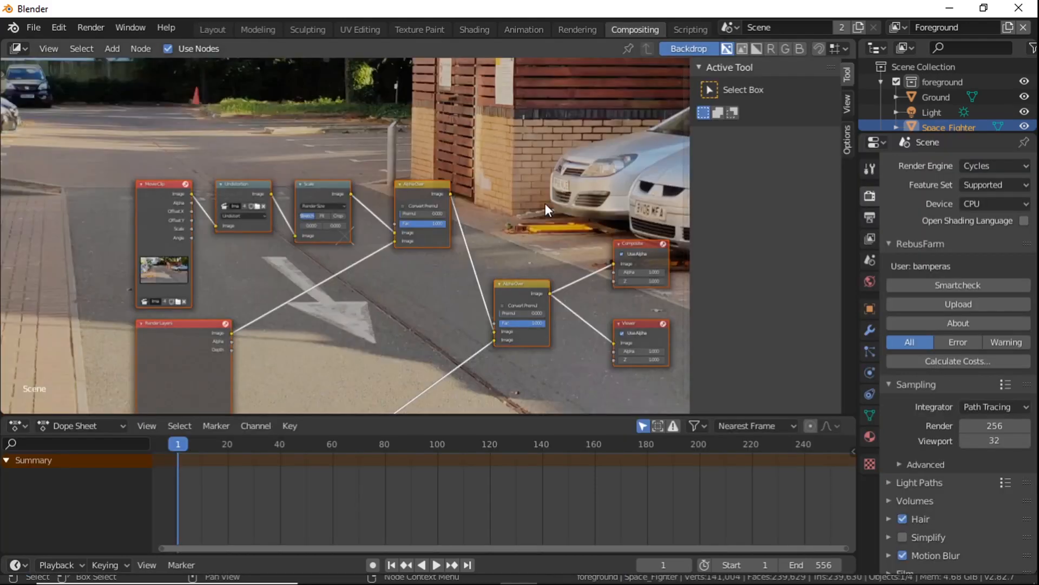
scroll(522, 211, "down", 5)
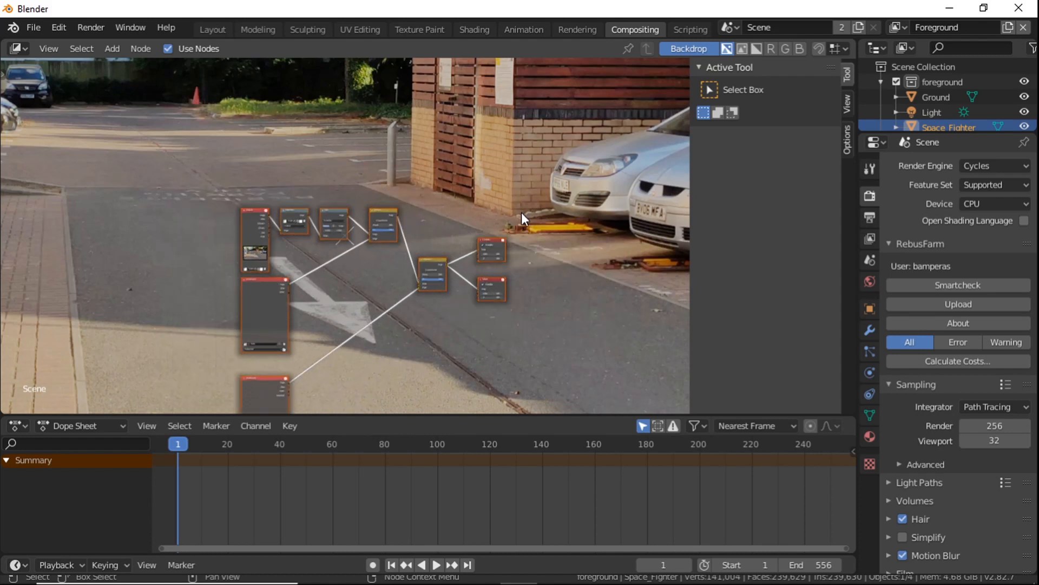
scroll(521, 212, "down", 1)
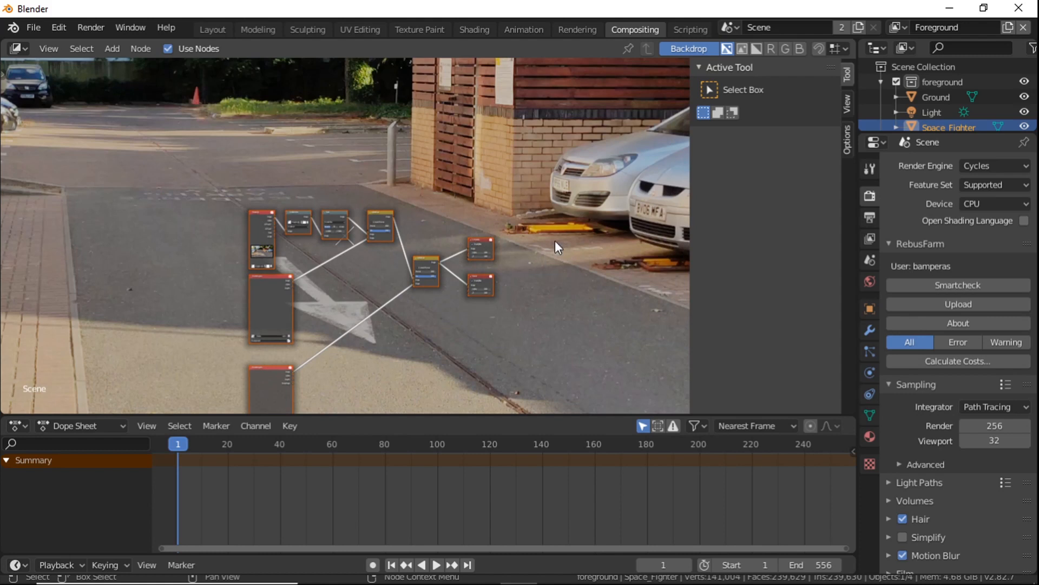
left_click_drag(477, 345, 210, 200)
key("x")
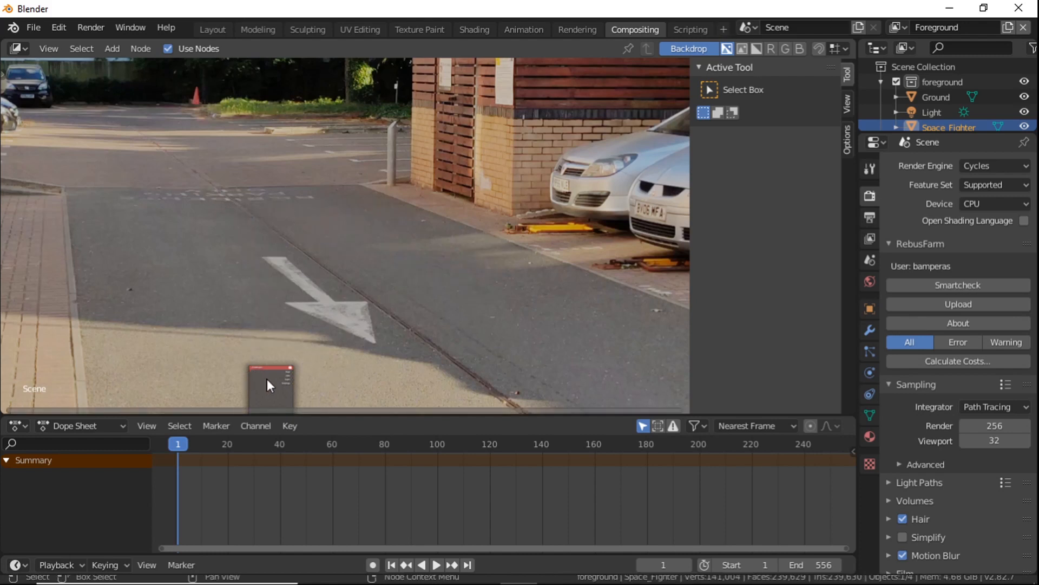
key("x")
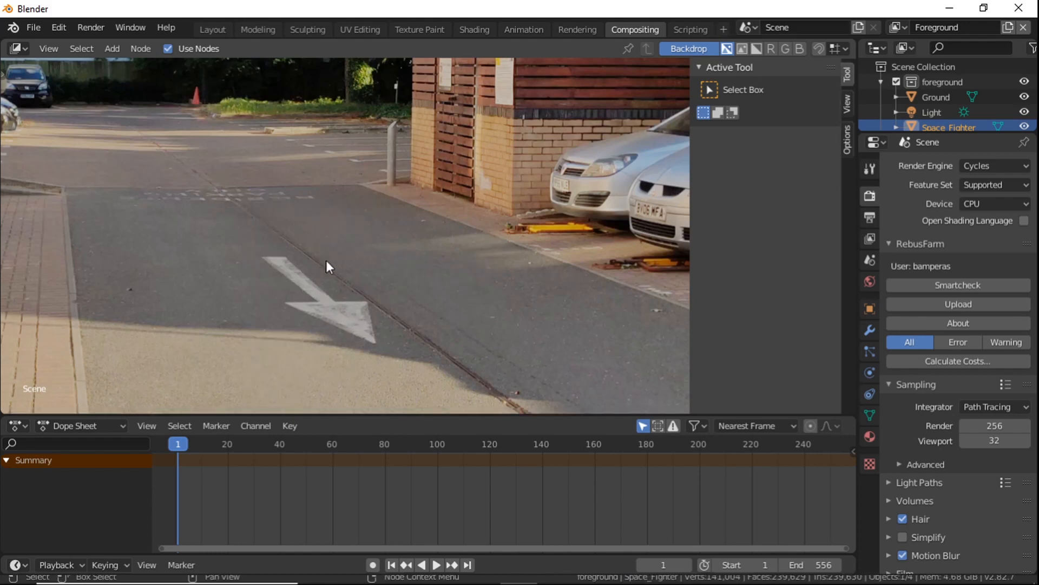
Add a Composite output node to the empty compositing node tree
key("shift+a")
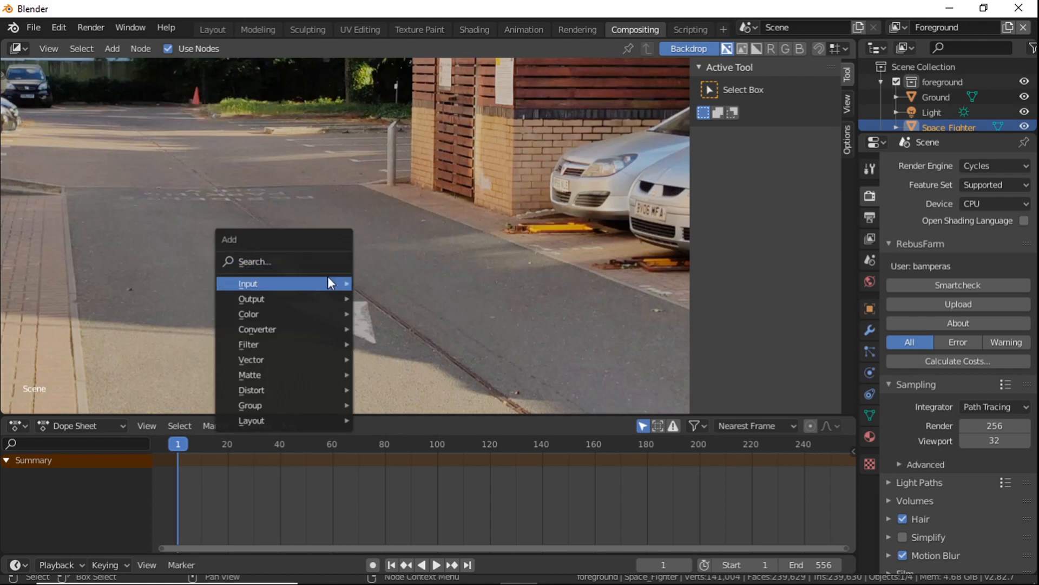
mouse_move(328, 280)
mouse_move(330, 299)
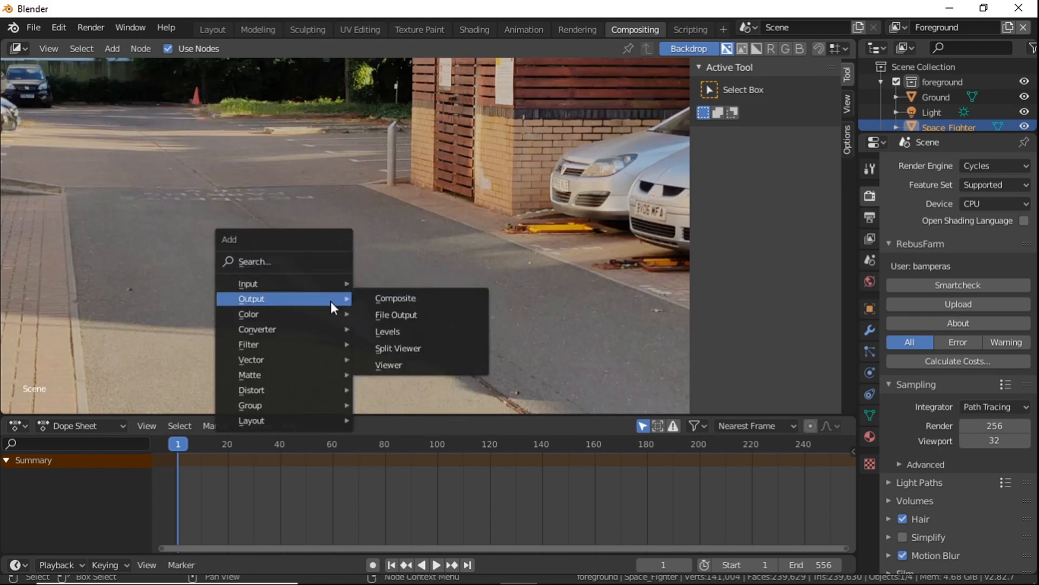
left_click(382, 299)
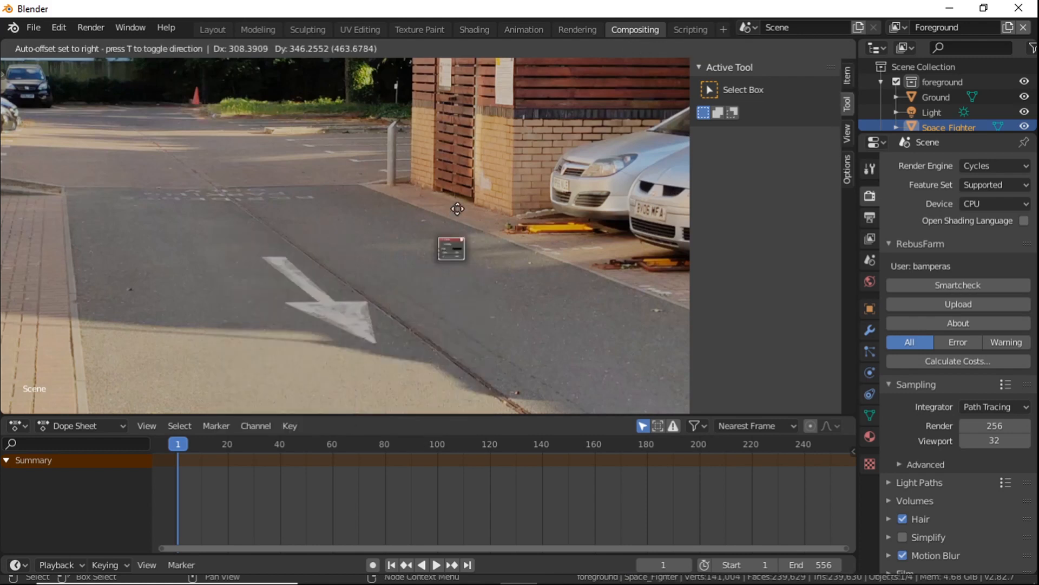
left_click(442, 182)
scroll(454, 189, "up", 3)
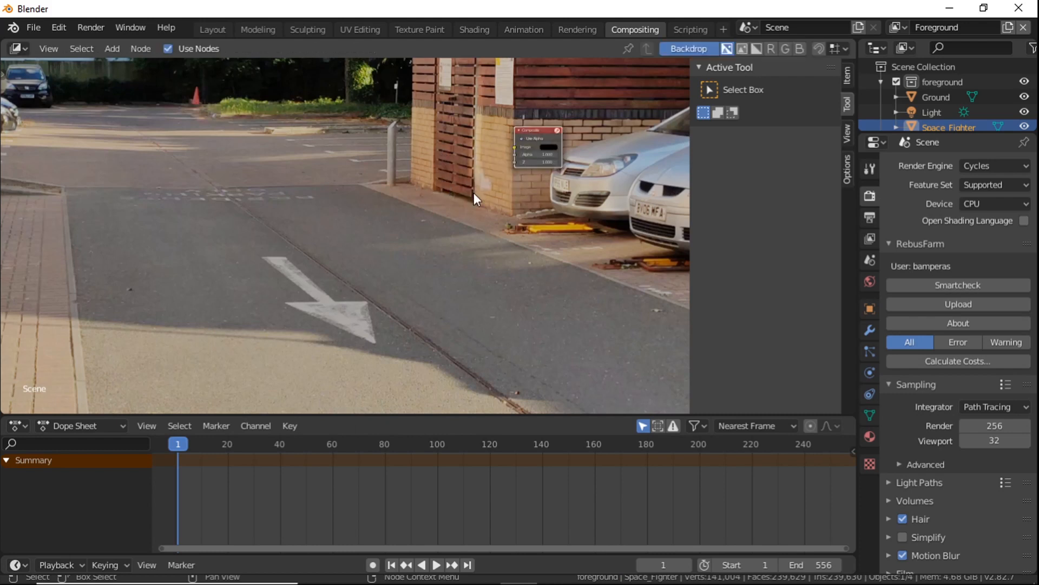
Add a Viewer output node and place it just below the Composite node
key("shift+a")
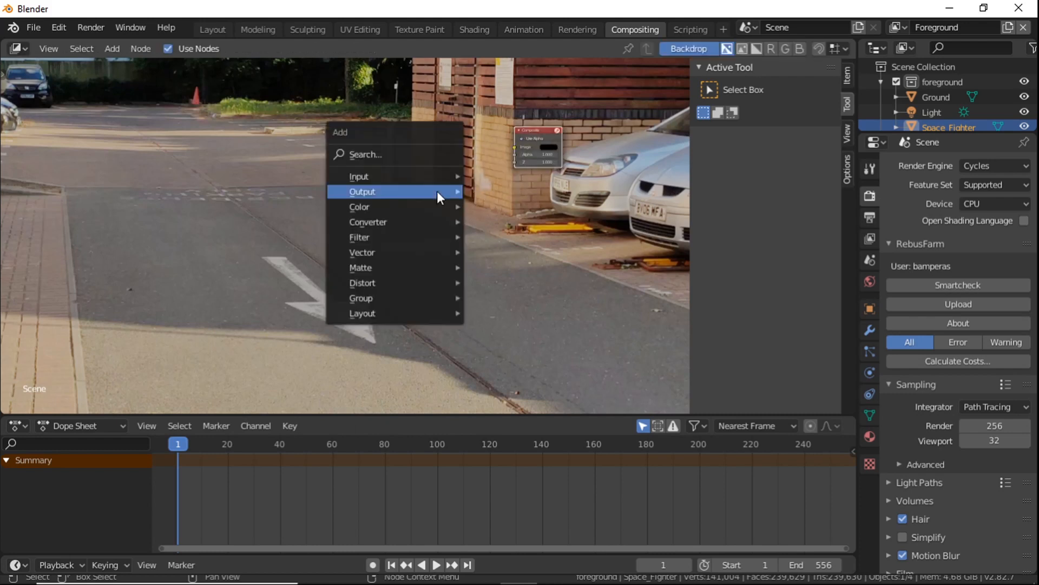
mouse_move(437, 191)
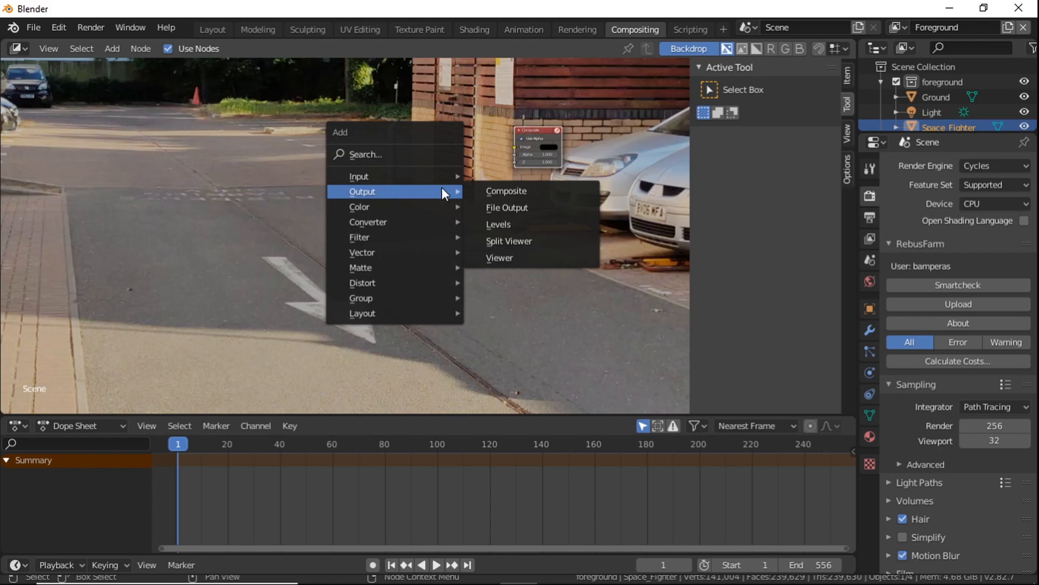
left_click(515, 257)
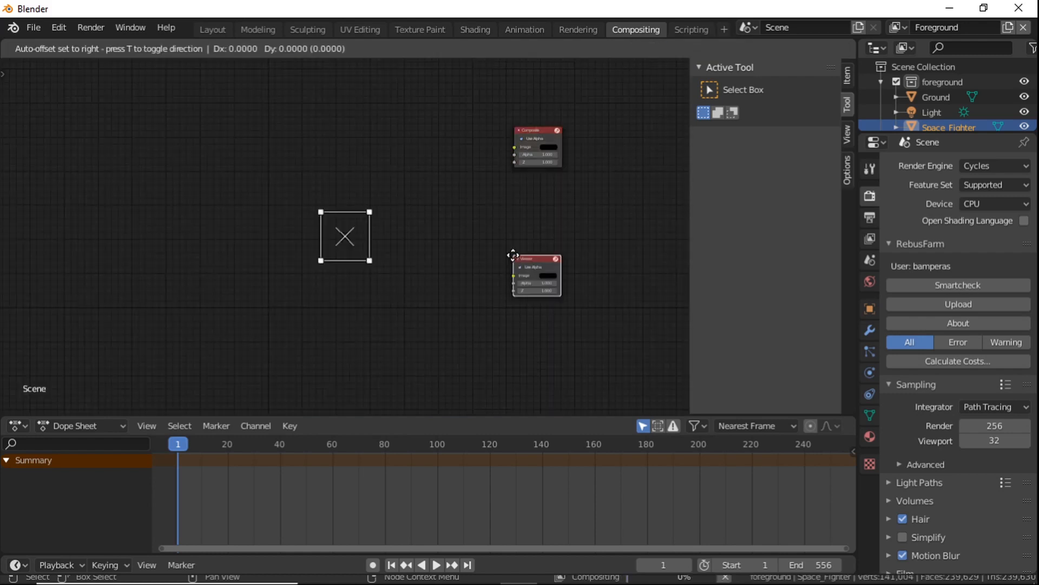
left_click(521, 203)
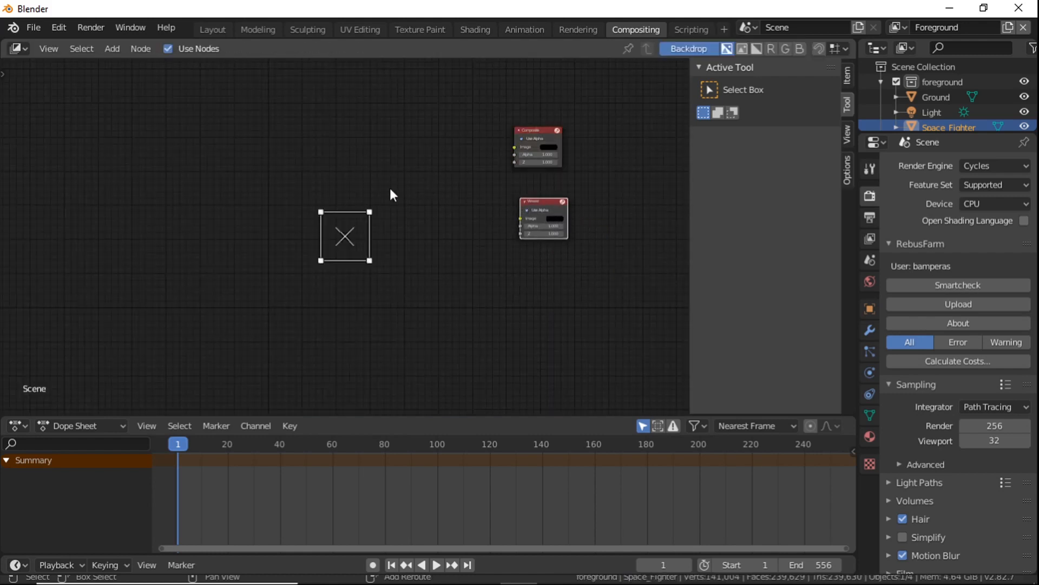
Add an Alpha Over node and link its Image output to the Image inputs of the Composite and Viewer nodes
key("shift+a")
mouse_move(390, 194)
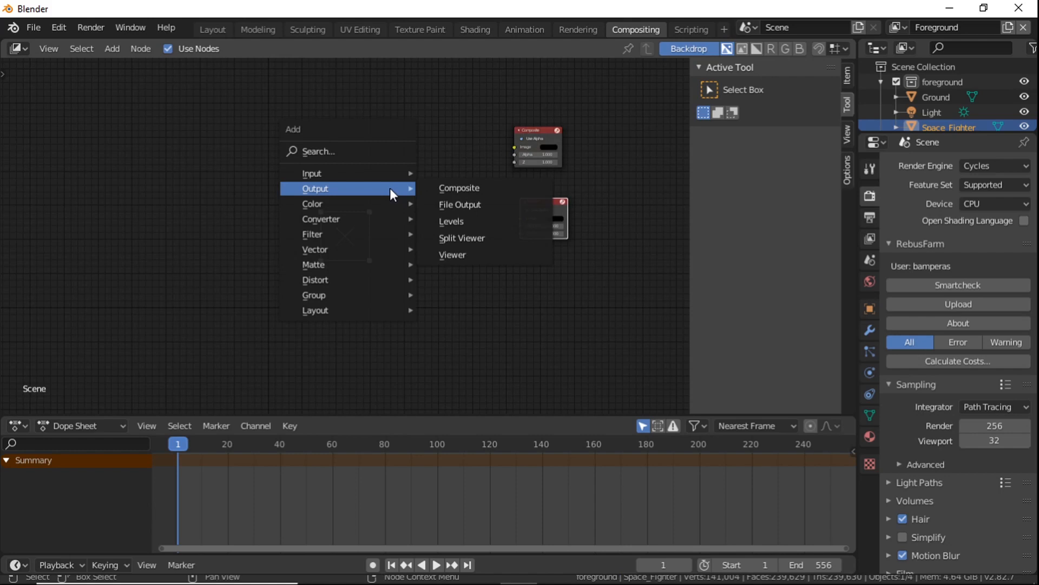
left_click(346, 151)
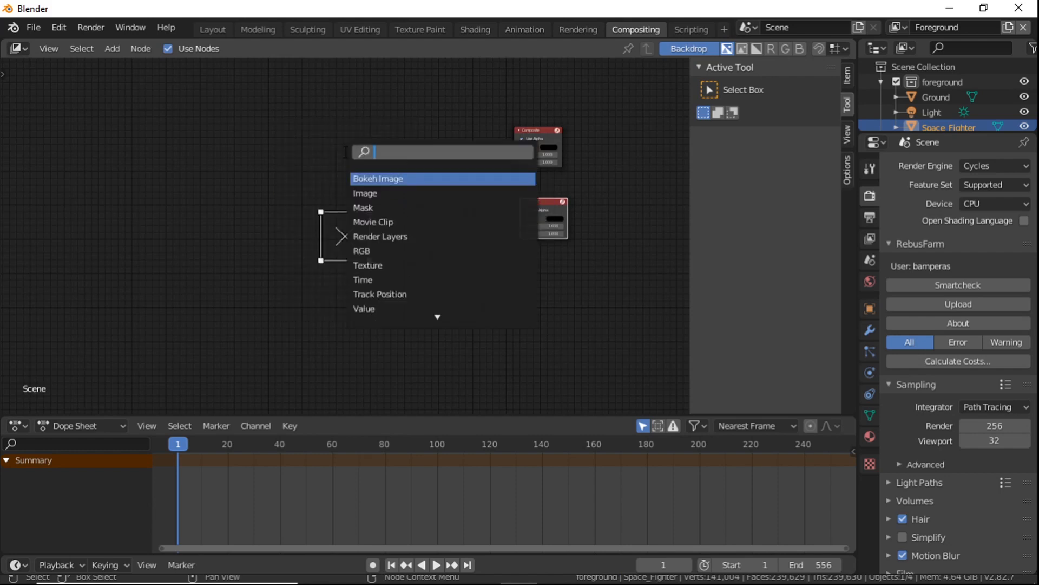
type("alph")
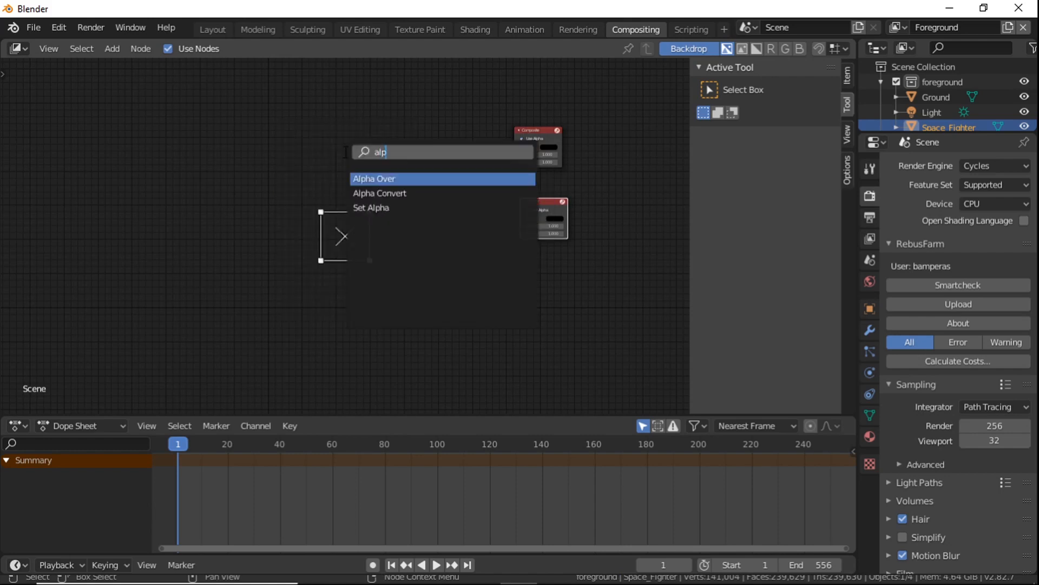
left_click(372, 179)
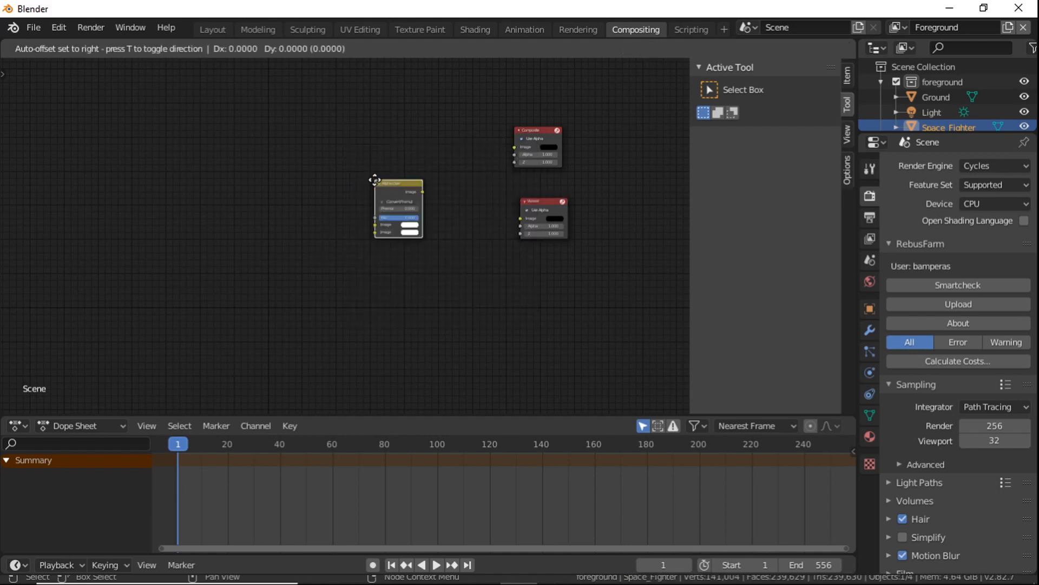
left_click(431, 157)
left_click_drag(483, 165, 521, 219)
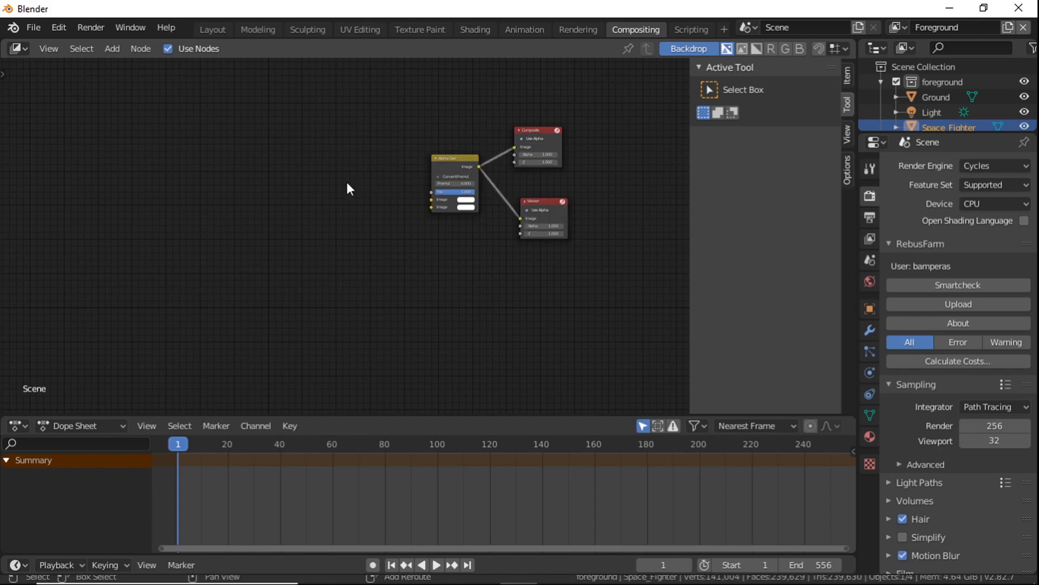
Add a Movie Clip node and link its Image output to the Alpha Over node's second Image input
key("shift+a")
mouse_move(337, 215)
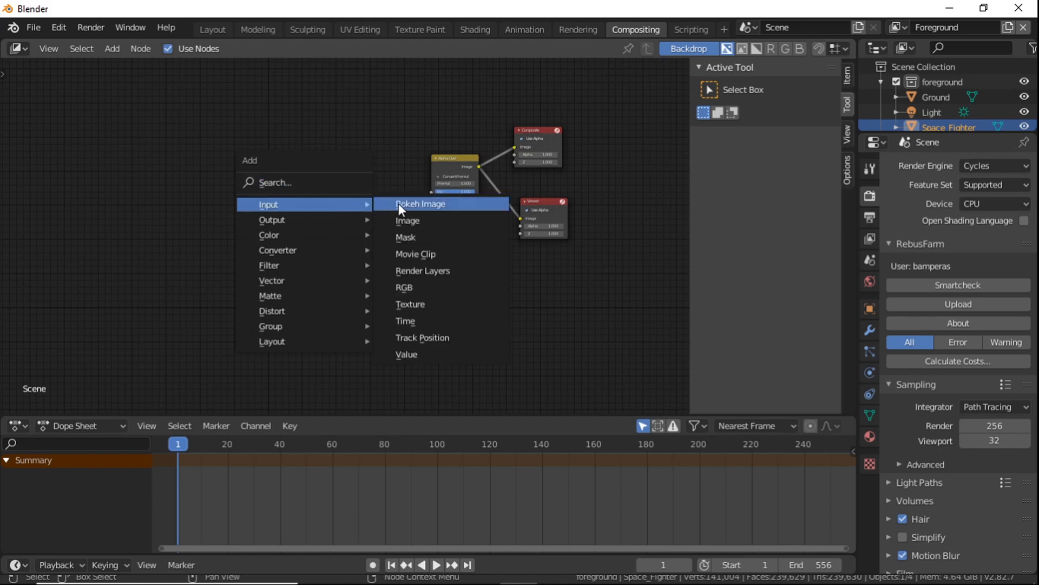
left_click(434, 259)
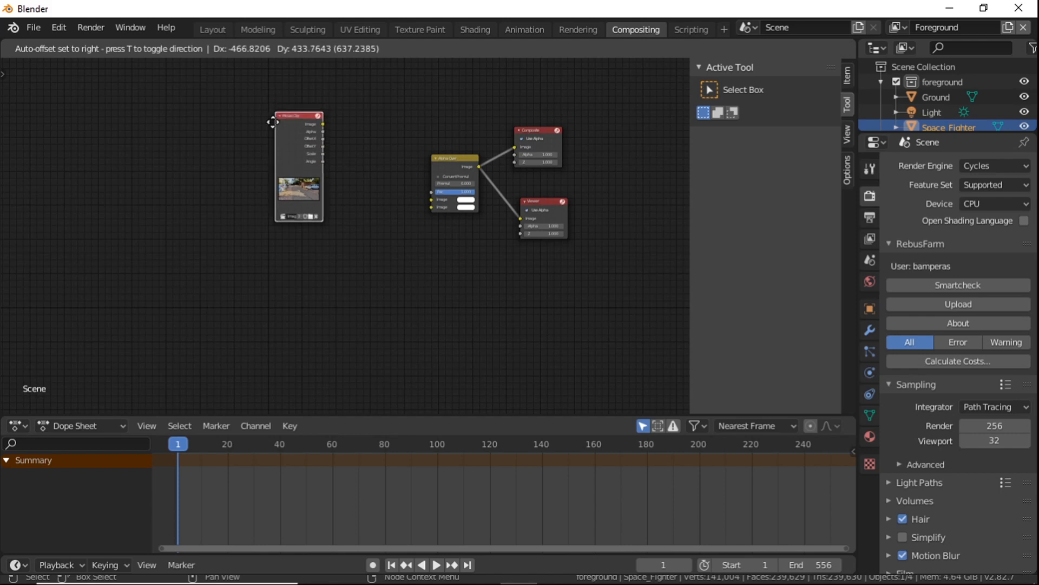
left_click(283, 90)
left_click_drag(331, 101, 427, 201)
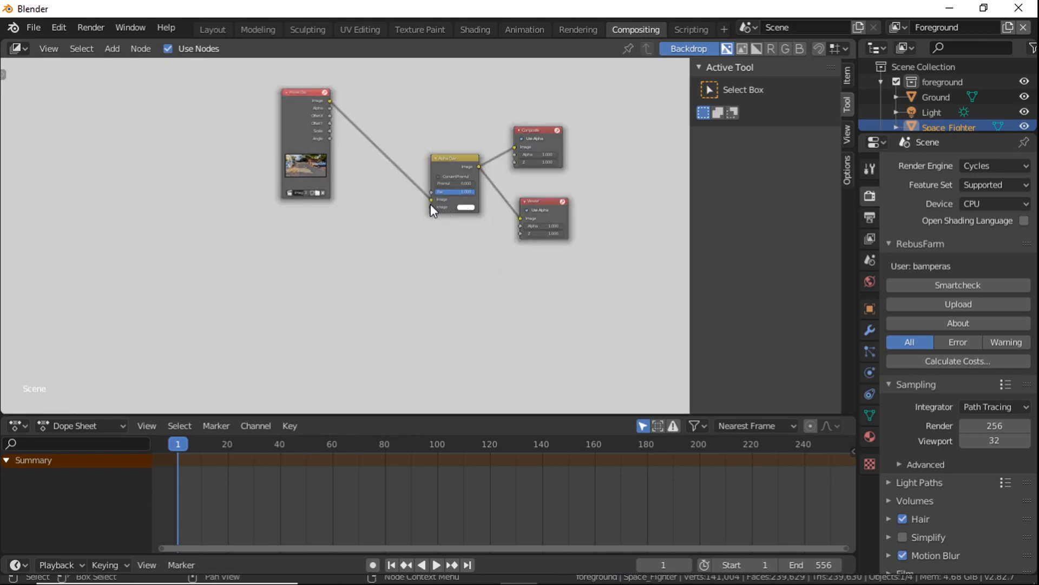
scroll(430, 204, "up", 3)
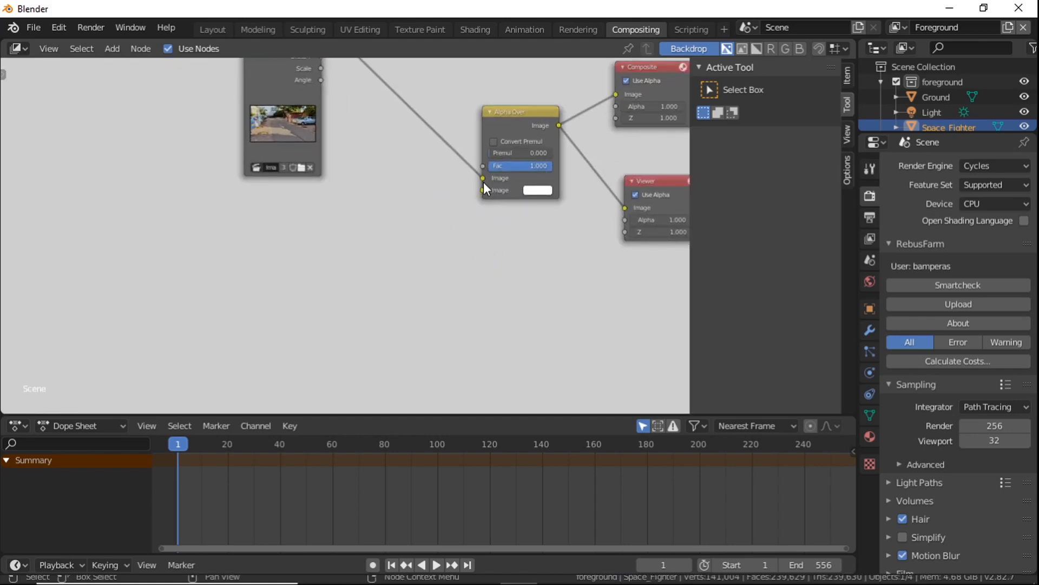
scroll(402, 225, "down", 4)
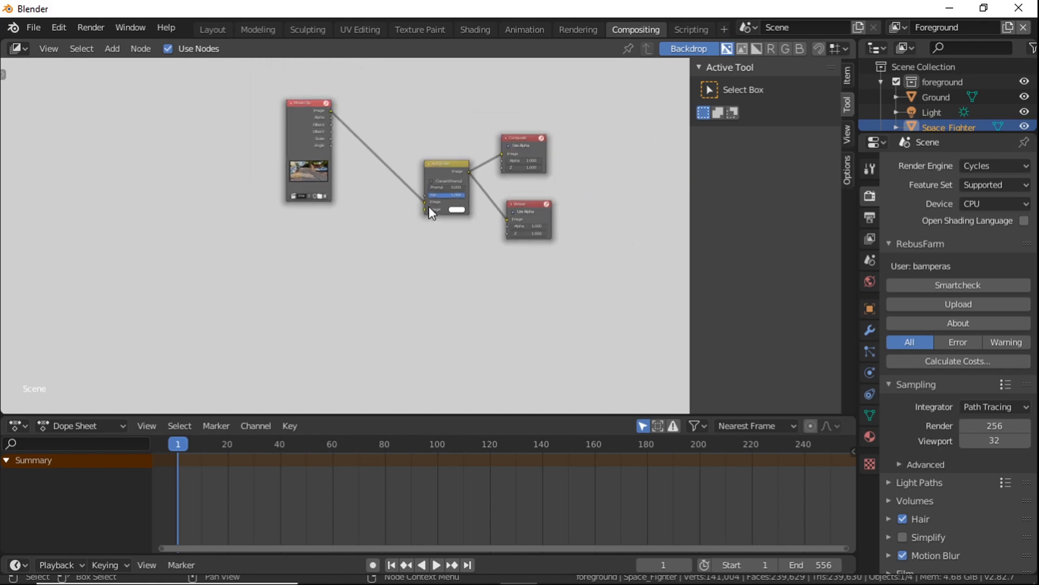
left_click_drag(422, 199, 425, 210)
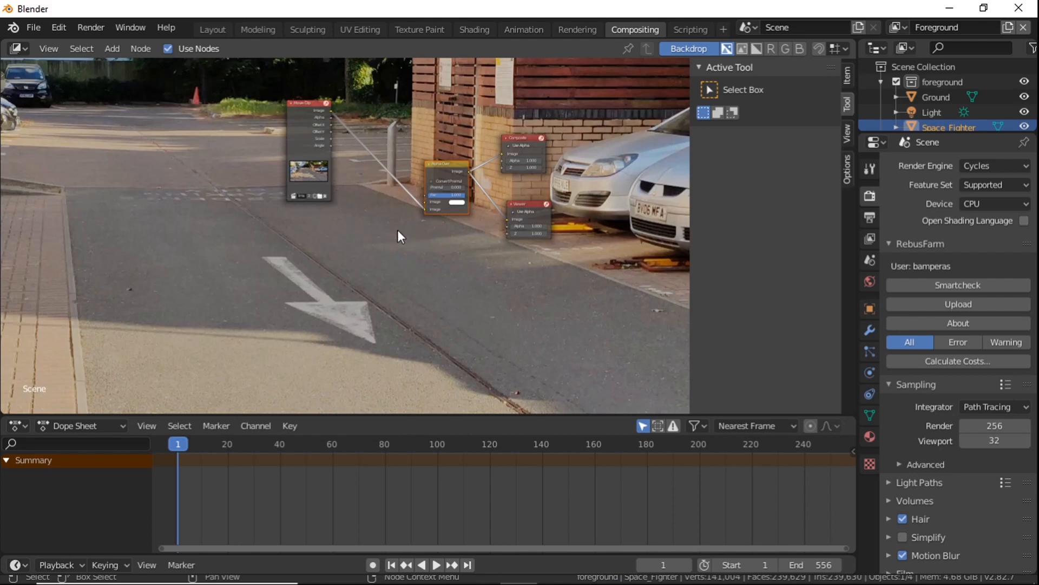
Add a Render Layers node below the Movie Clip node and link its Image output to the Alpha Over node's remaining Image input
key("shift+a")
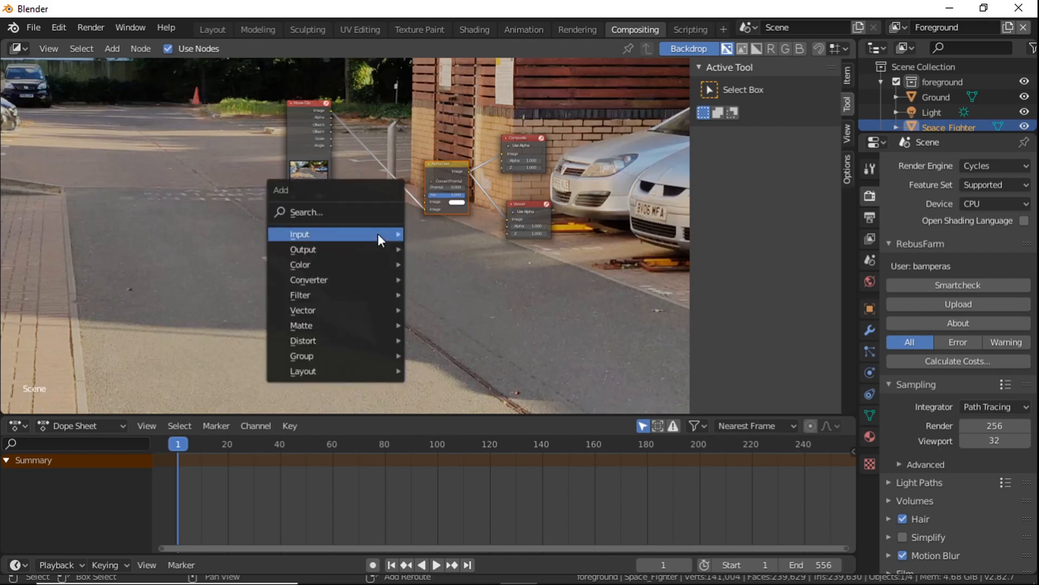
mouse_move(378, 233)
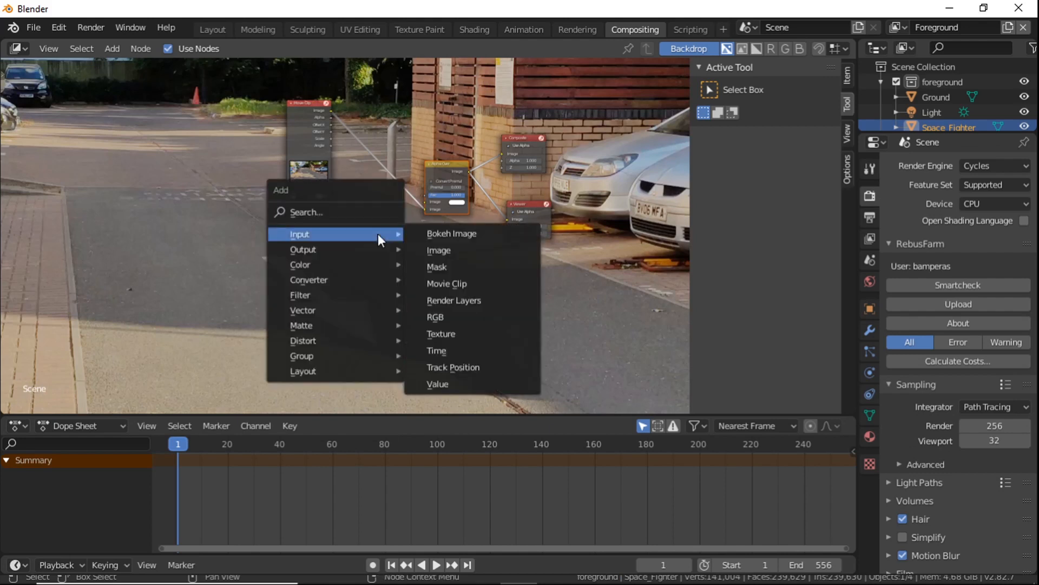
left_click(458, 304)
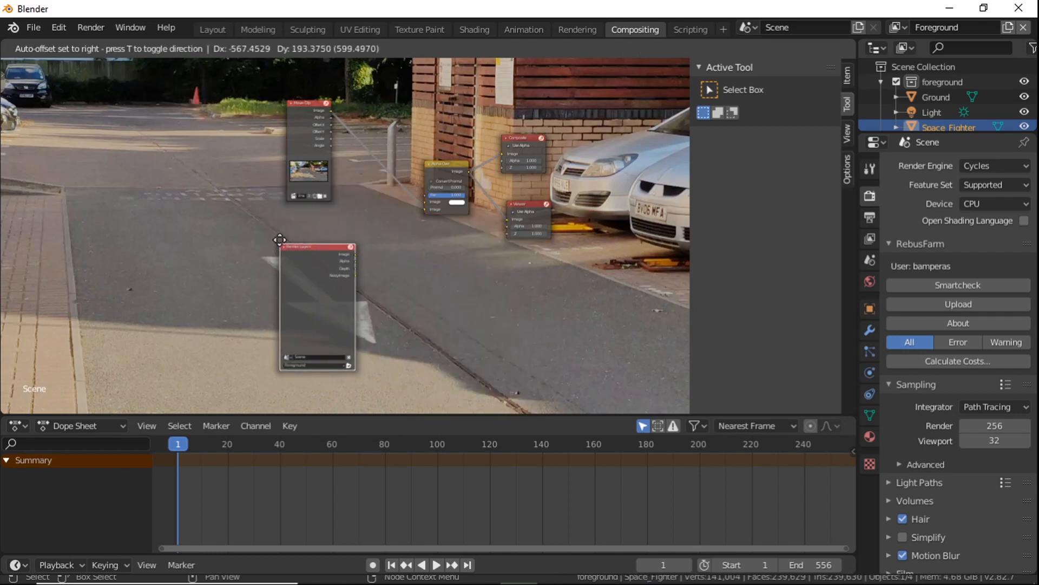
left_click(352, 220)
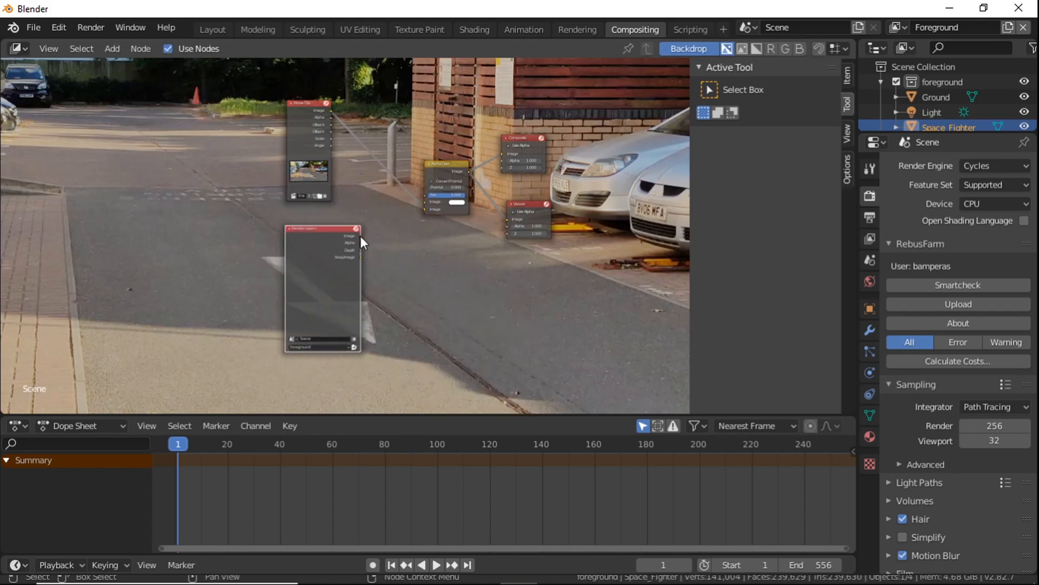
left_click_drag(361, 236, 430, 206)
scroll(427, 225, "up", 3)
scroll(427, 223, "down", 4)
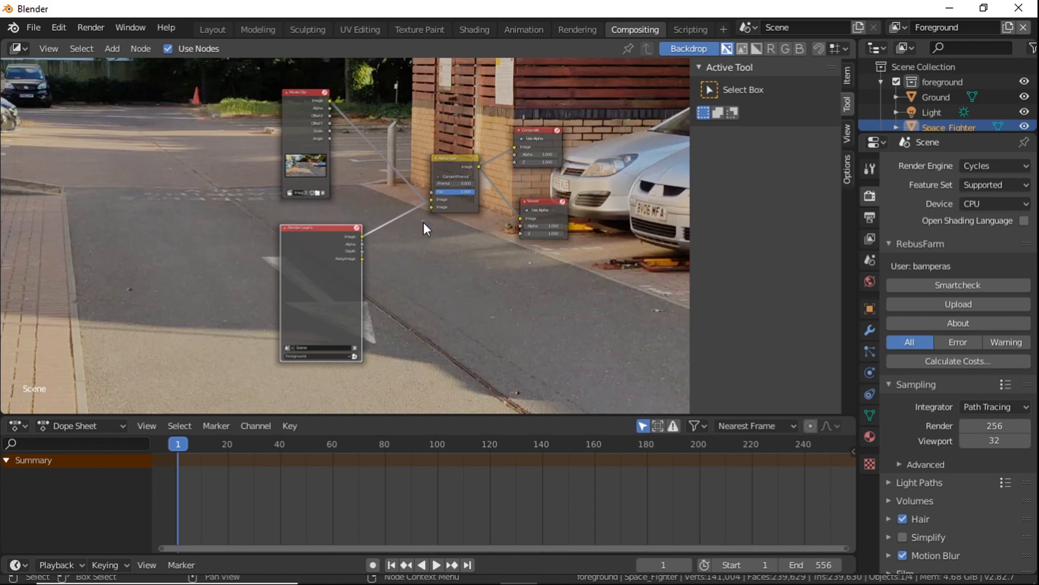
scroll(466, 205, "down", 1)
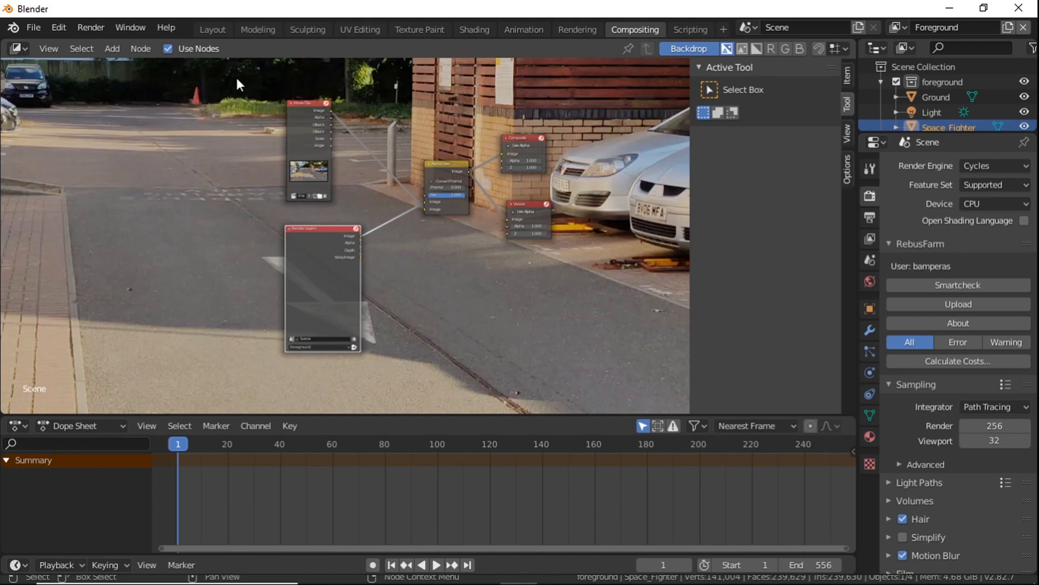
Render frame 1 to check the composite, fit the result to the view, and close the render window
key("F12")
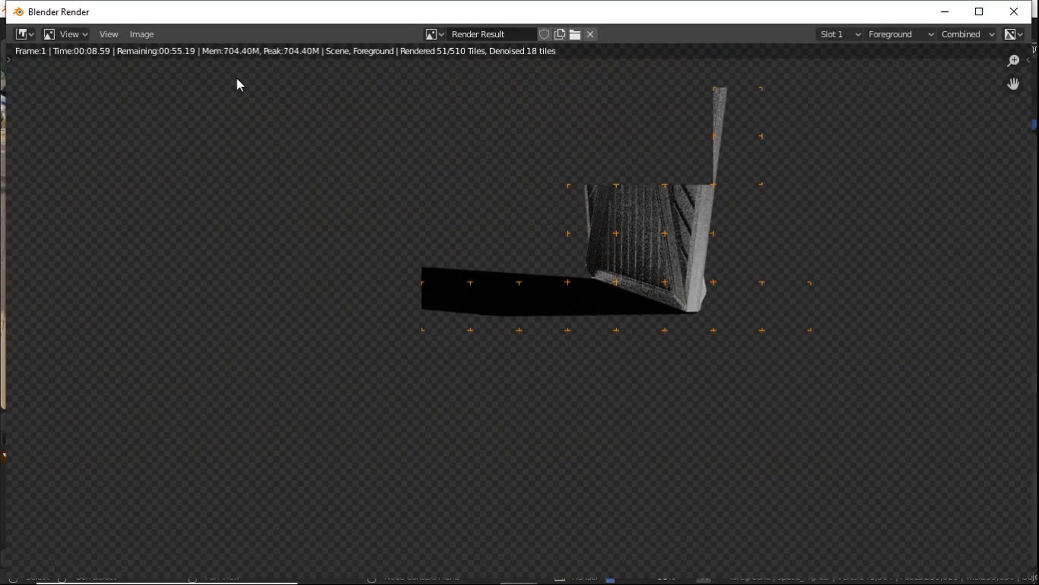
key("Home")
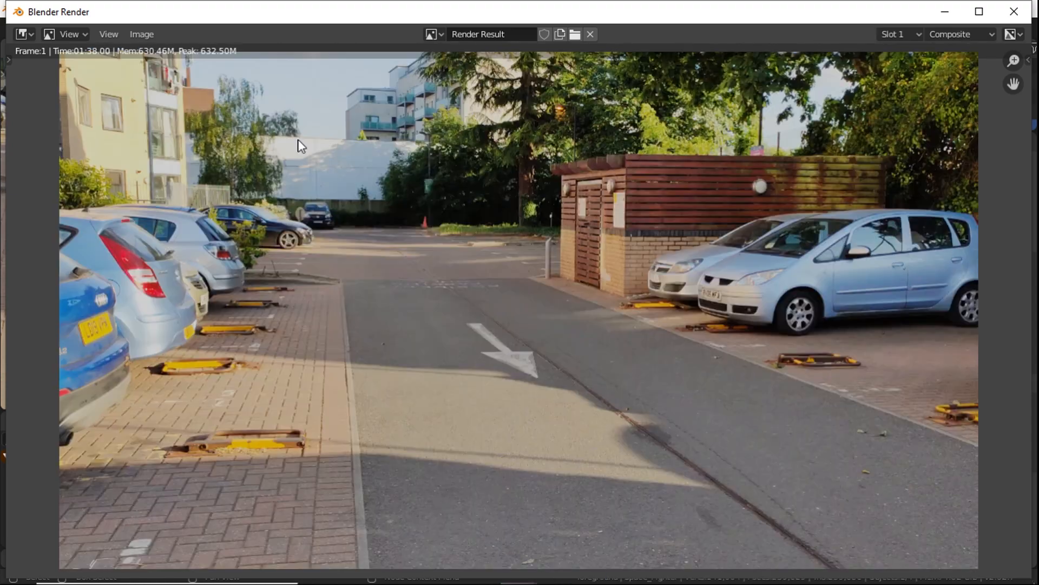
left_click(1014, 11)
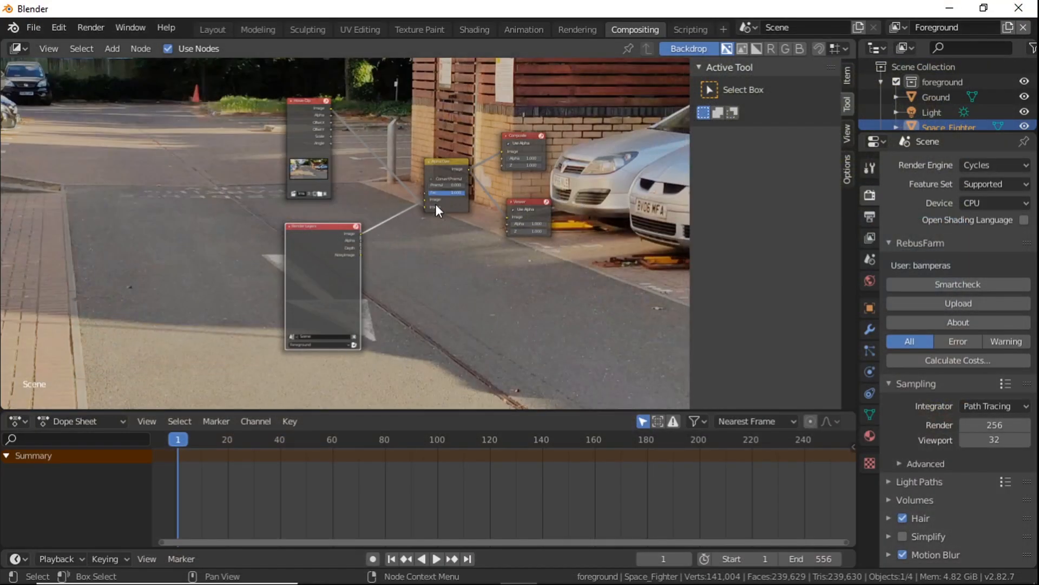
Swap the links on the Alpha Over node's Image inputs so Movie Clip feeds the first and Render Layers the second
scroll(423, 204, "up", 2)
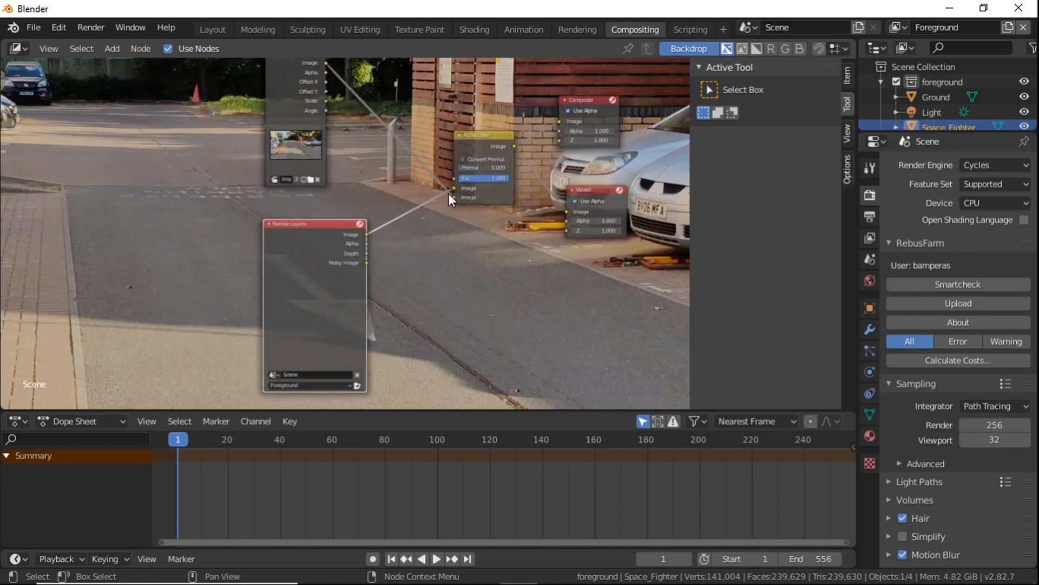
left_click_drag(453, 190, 454, 197)
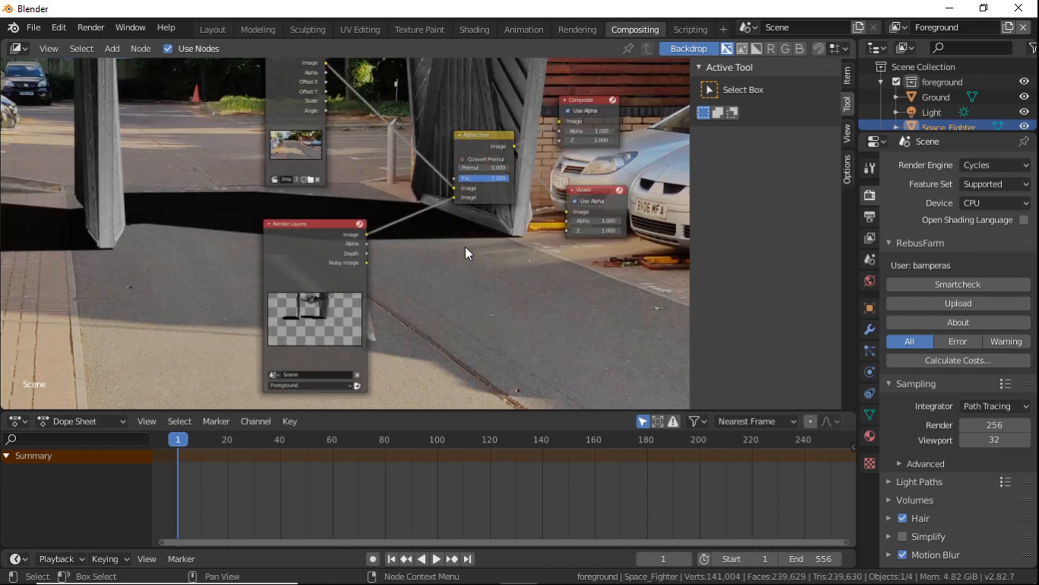
scroll(469, 237, "down", 2)
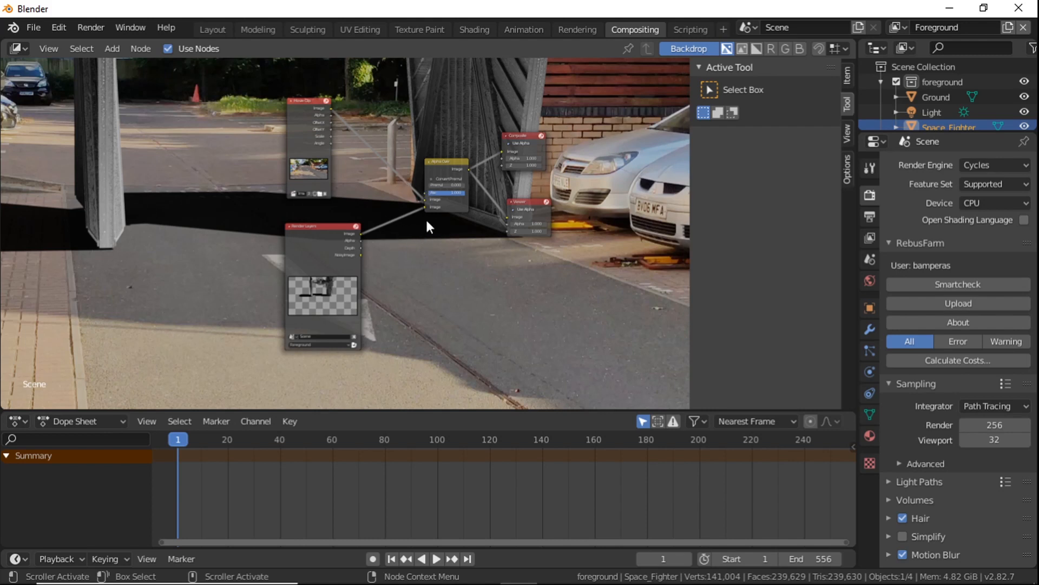
scroll(427, 219, "down", 2)
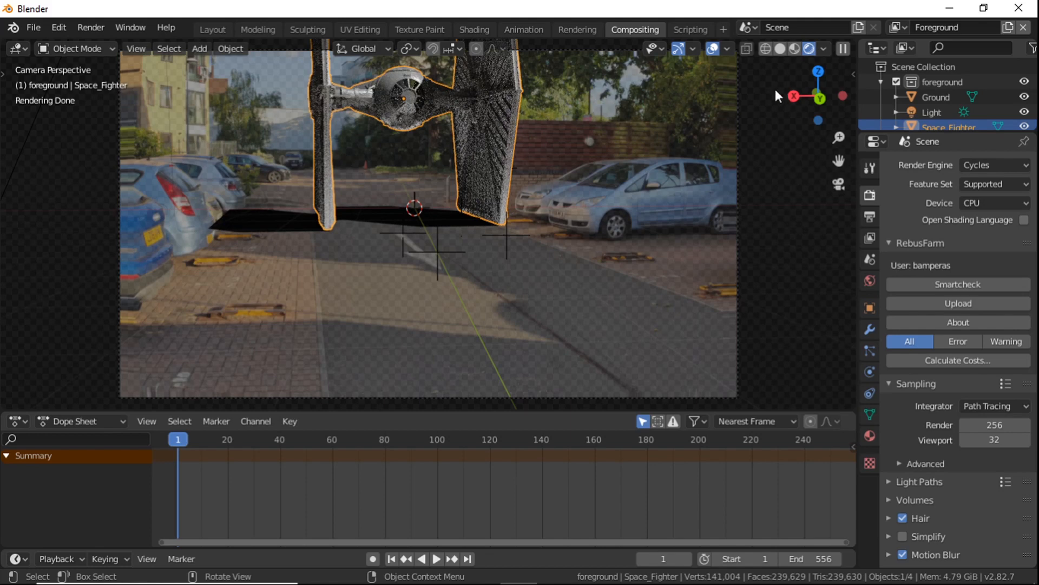
Play the animation in the 3D viewport's rendered camera view, stop it, and return the playhead to frame 1
key("space")
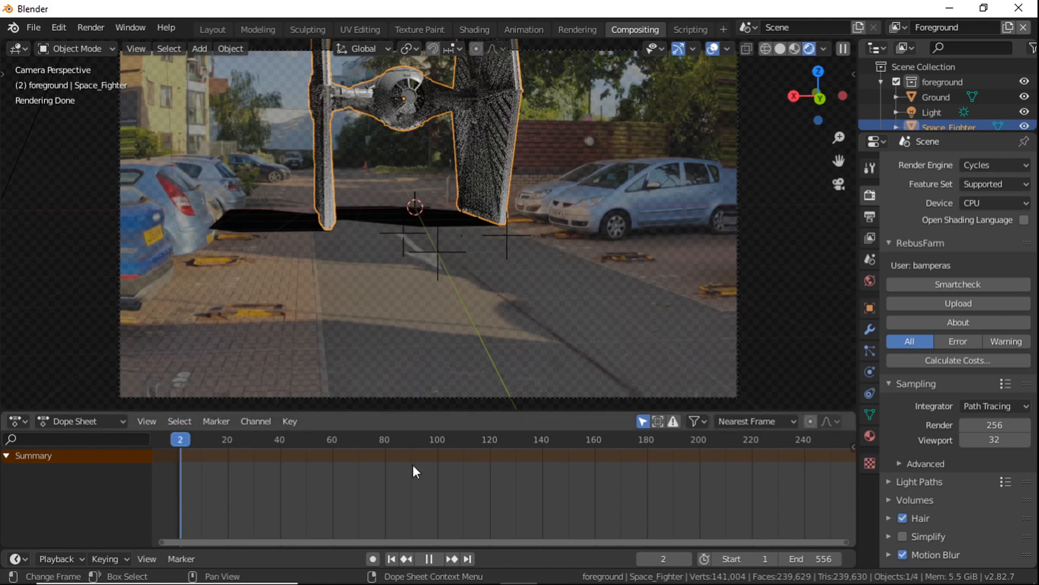
left_click(417, 465)
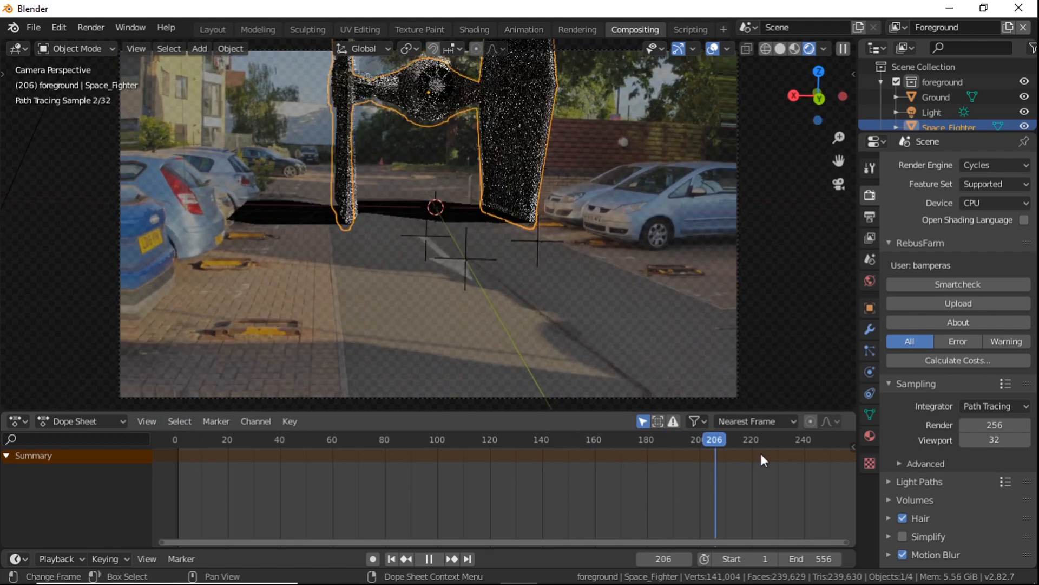
key("space")
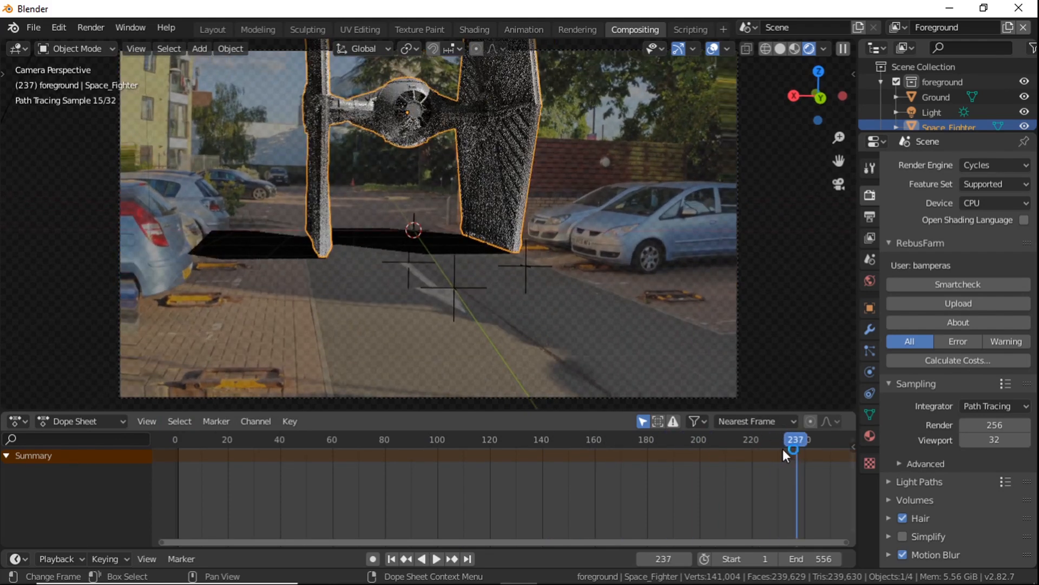
left_click_drag(796, 437, 179, 419)
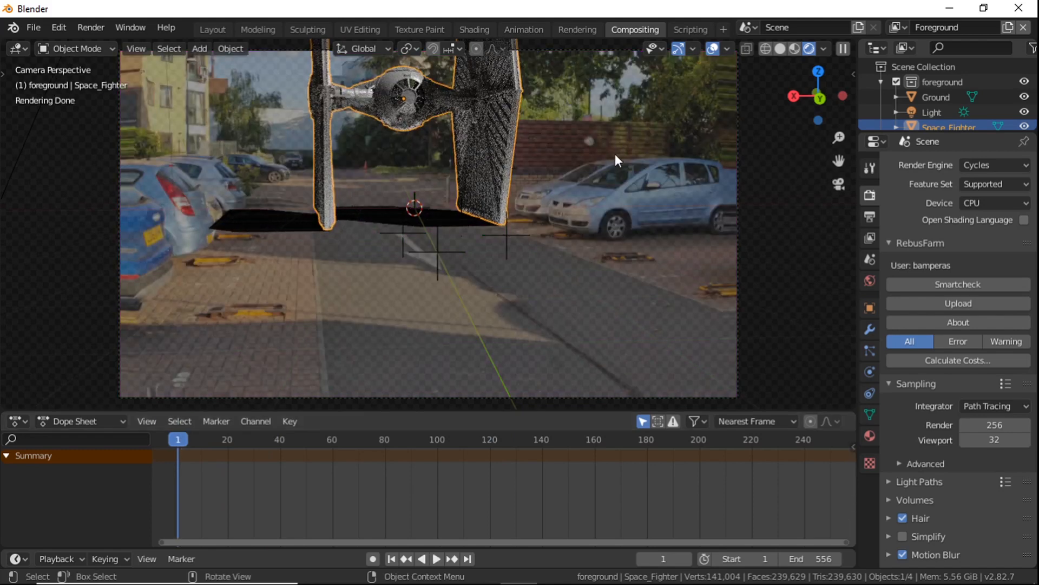
Render frame 1 again and examine the composited spaceship and its ground shadow up close
key("F12")
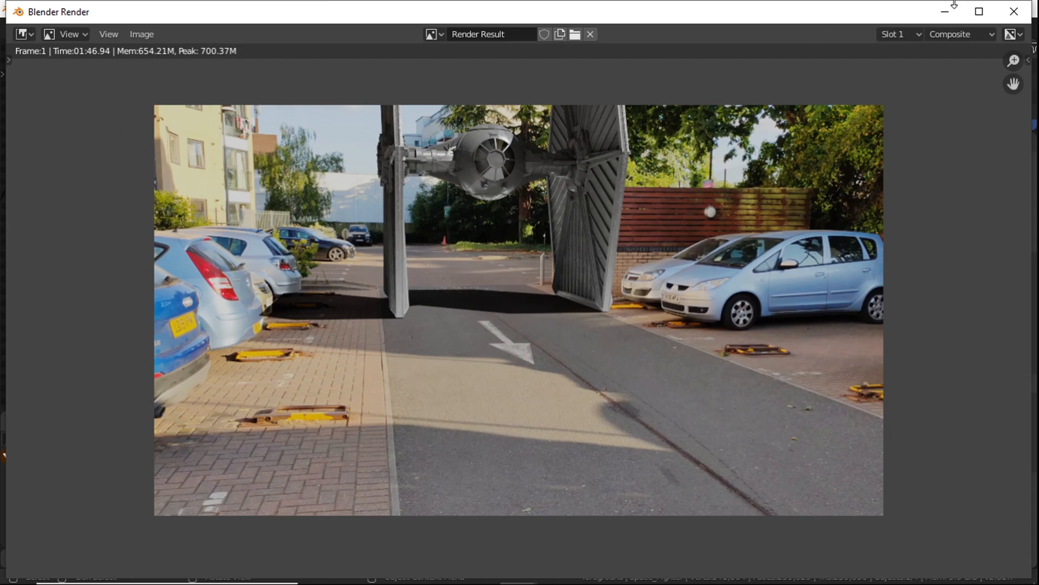
scroll(557, 179, "up", 4)
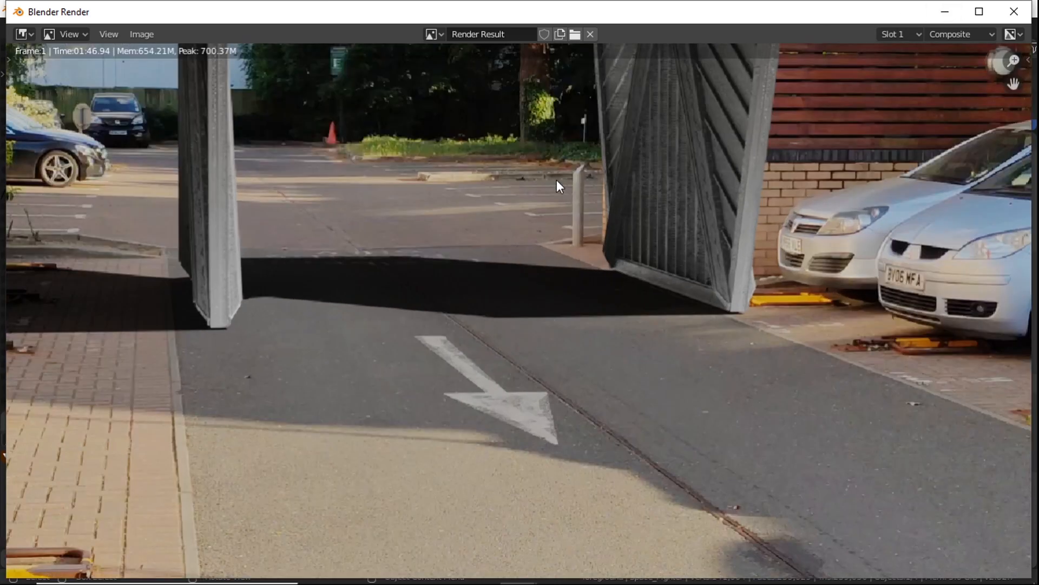
middle_click_drag(557, 180, 687, 436)
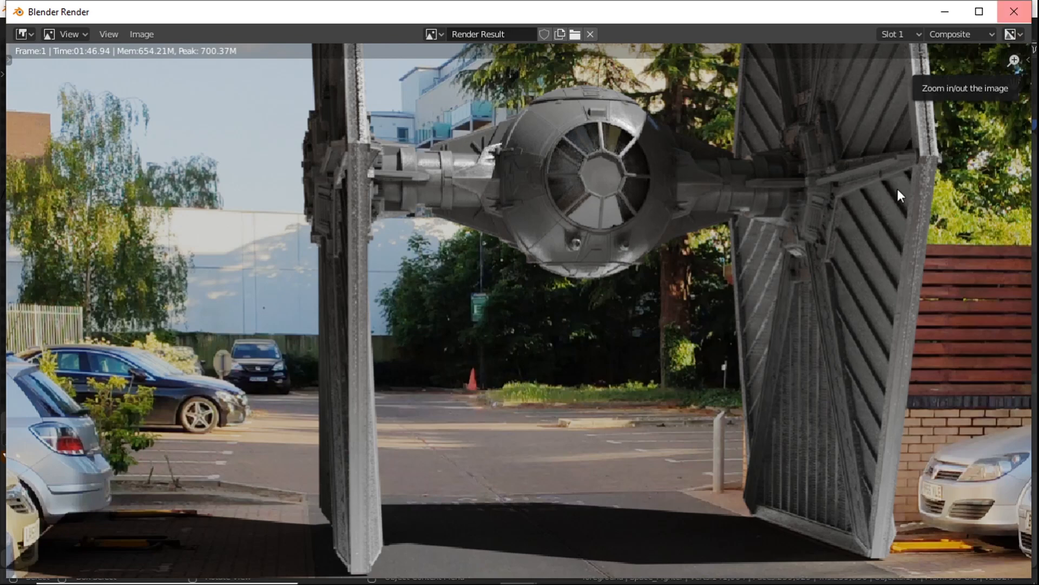
middle_click_drag(897, 188, 714, 196)
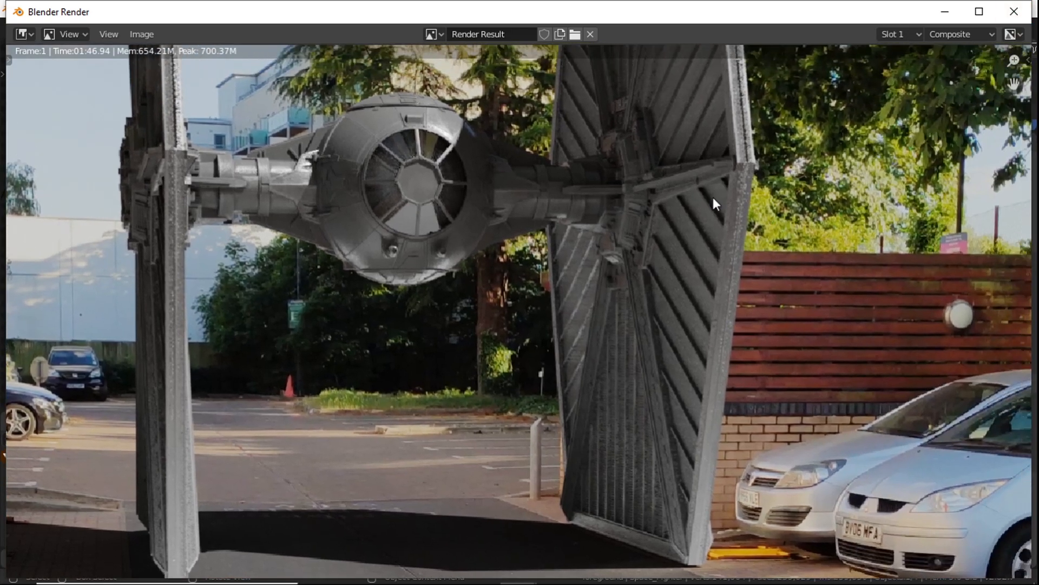
scroll(713, 198, "down", 3)
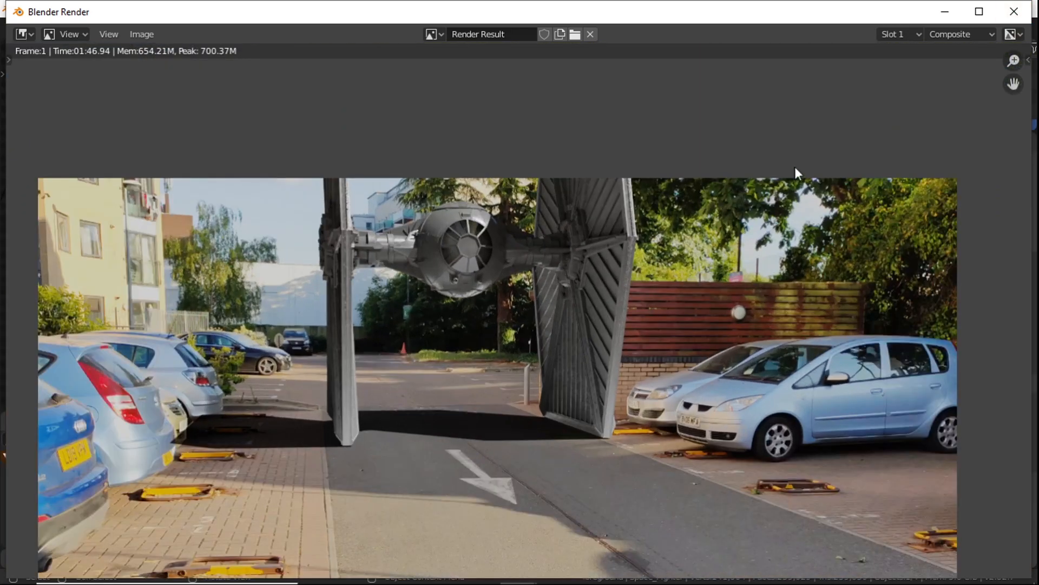